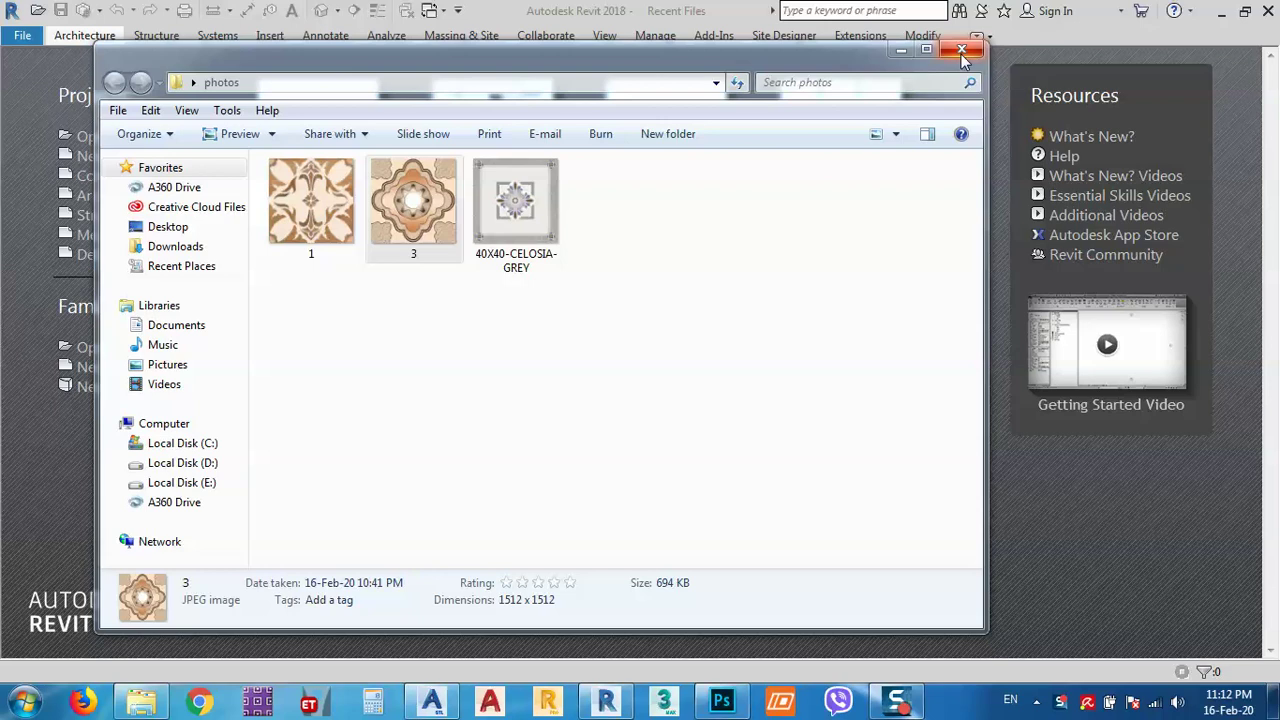
Close the photos folder and create a new project from the Architectural Template
left_click(961, 52)
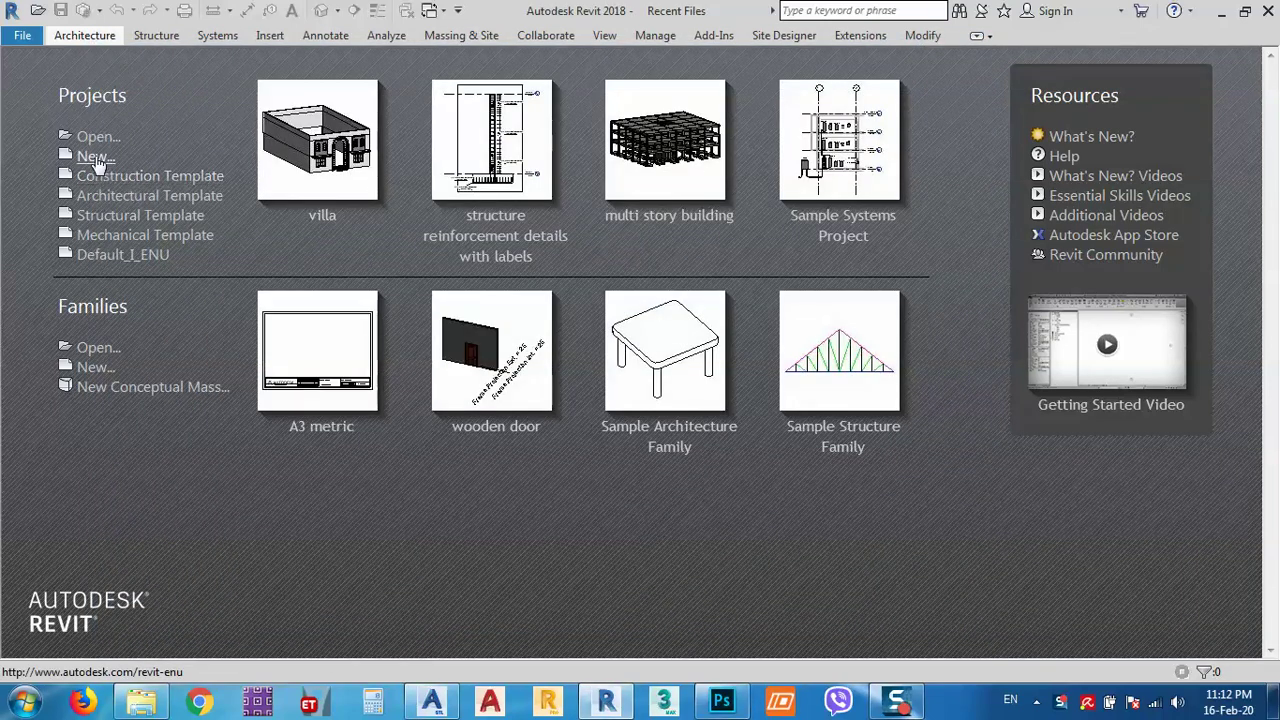
left_click(95, 157)
left_click(560, 302)
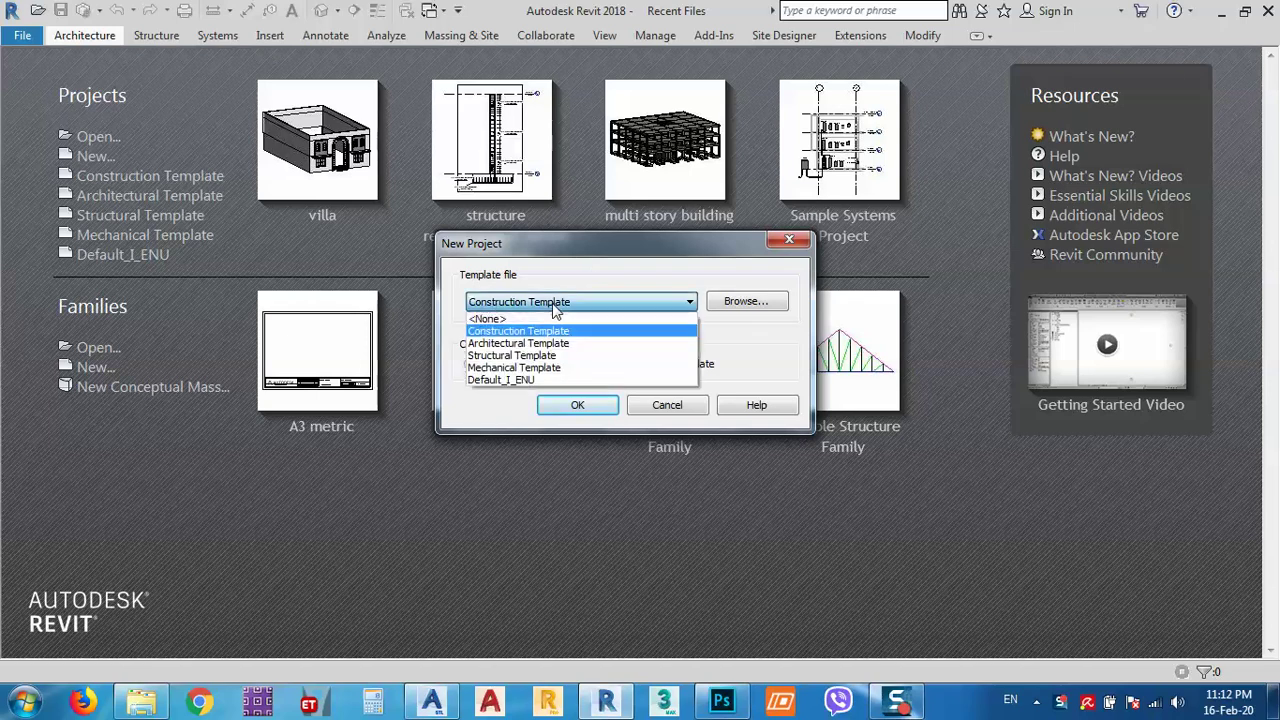
left_click(508, 344)
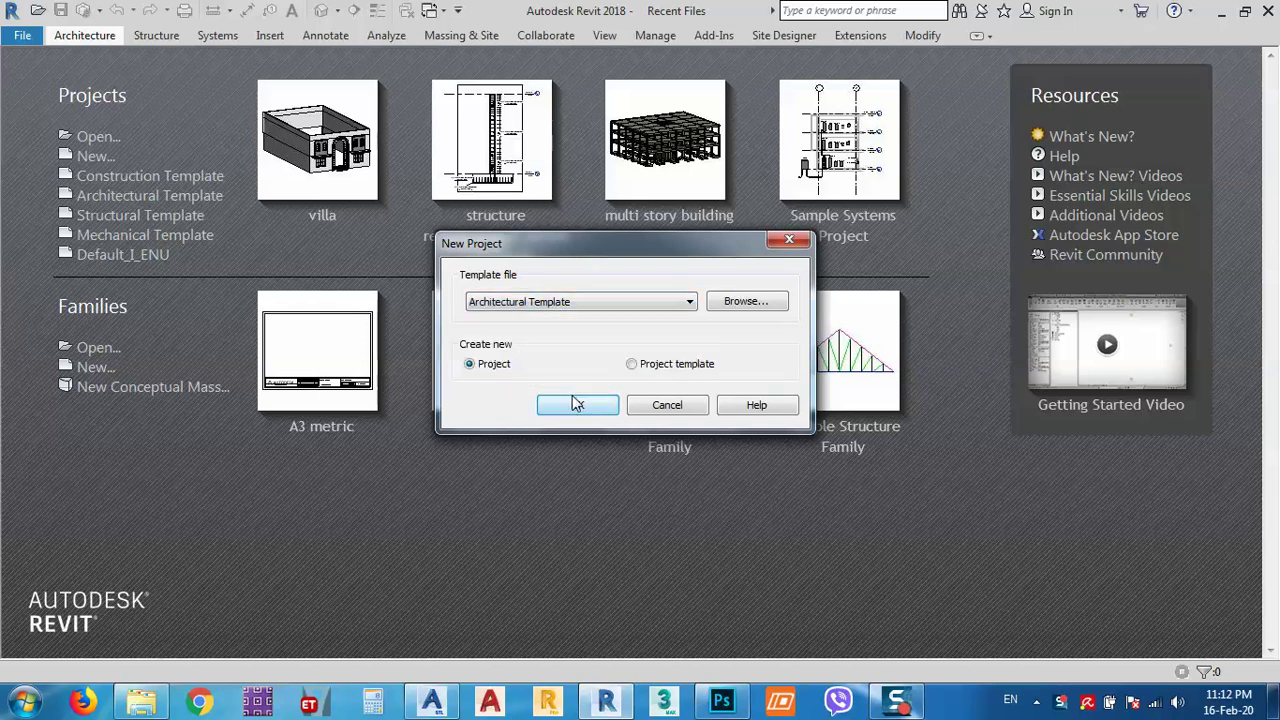
left_click(577, 406)
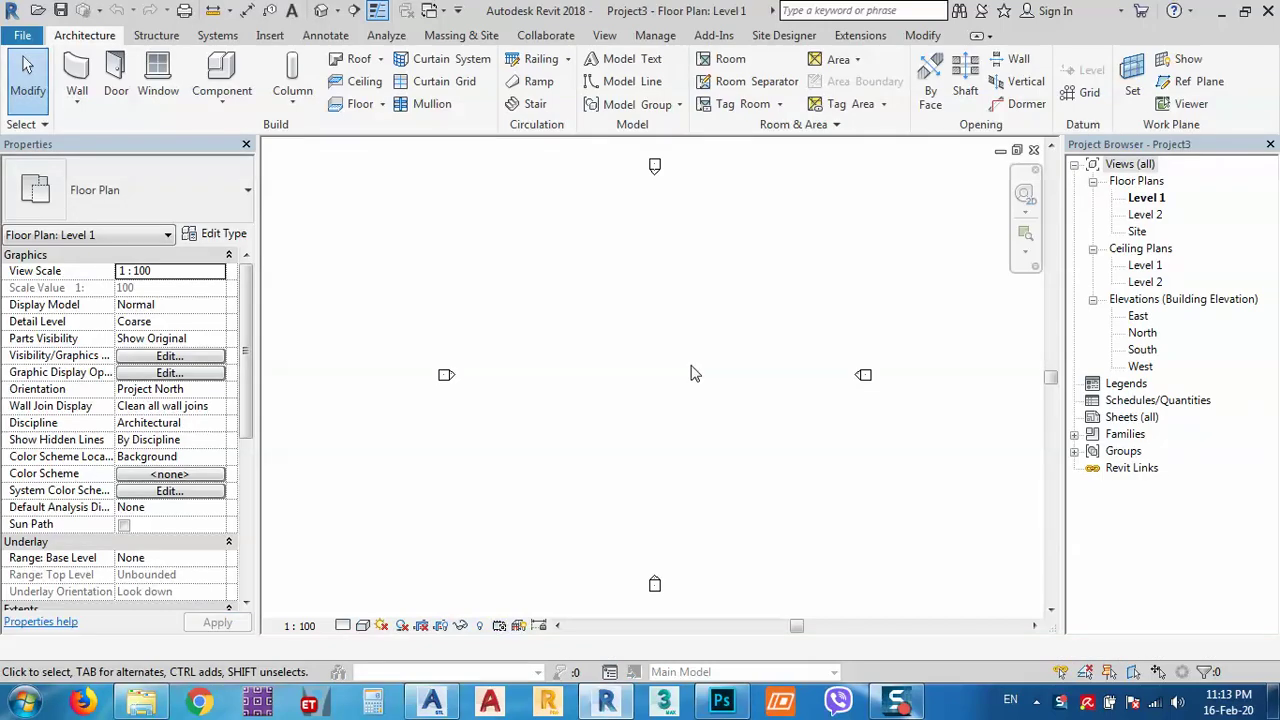
Set the project's length units to meters with 2 decimal places
key("u")
key("n")
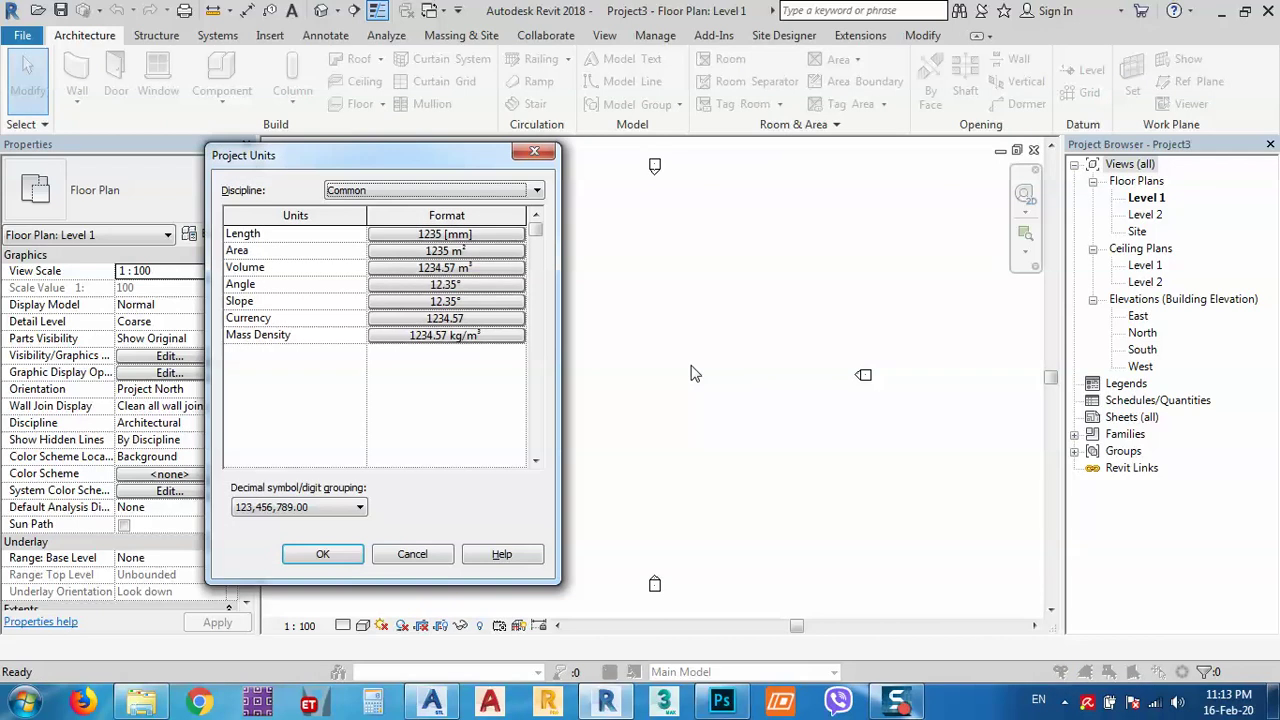
left_click(445, 234)
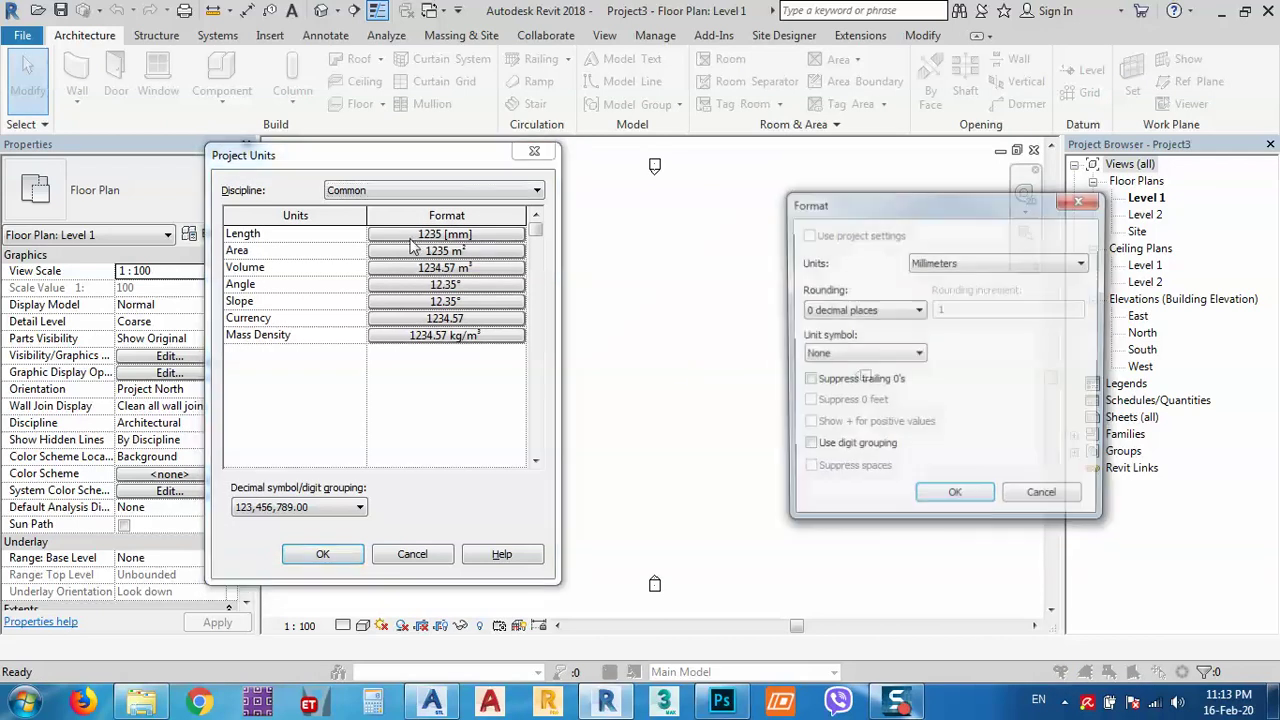
left_click(937, 263)
left_click(932, 330)
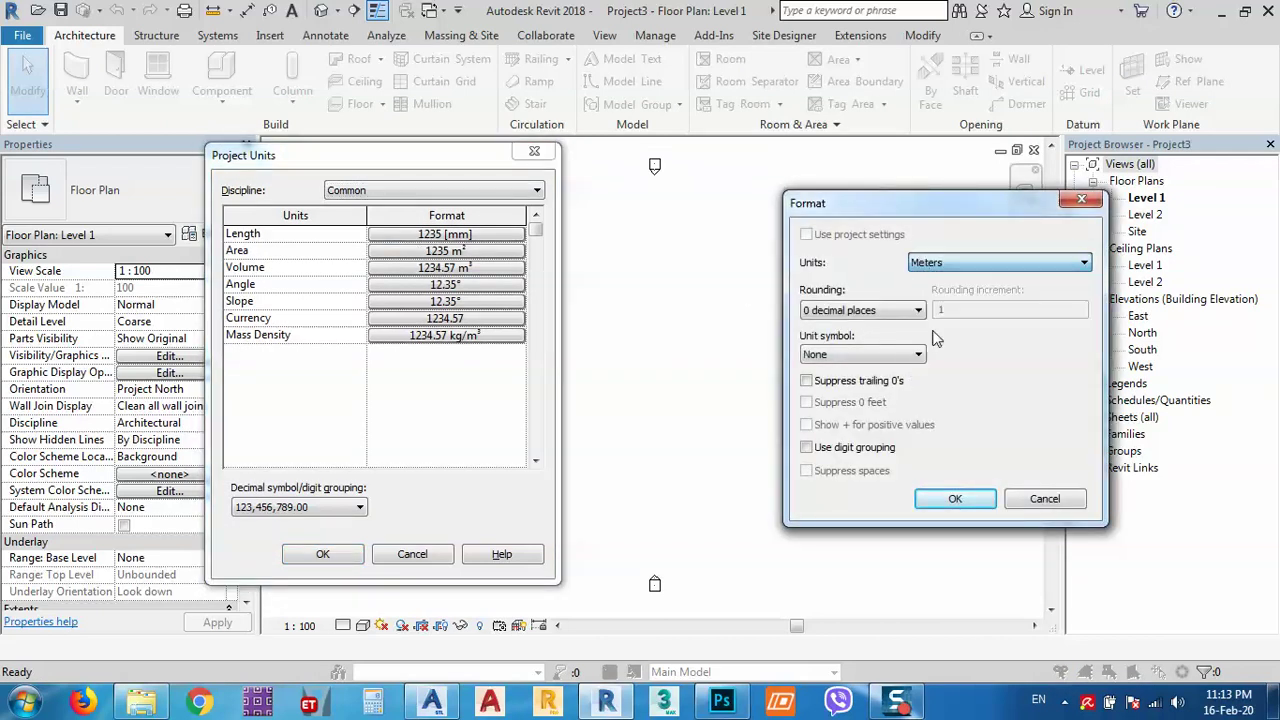
left_click(852, 311)
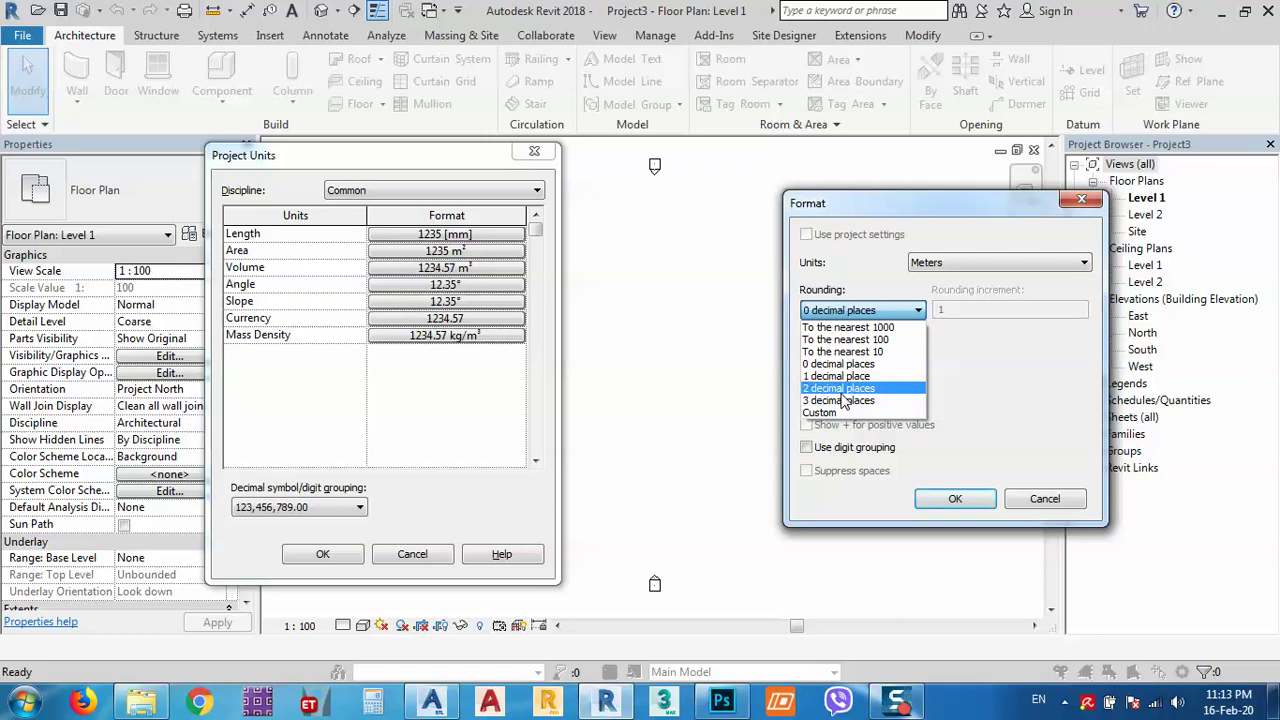
left_click(826, 392)
left_click(955, 500)
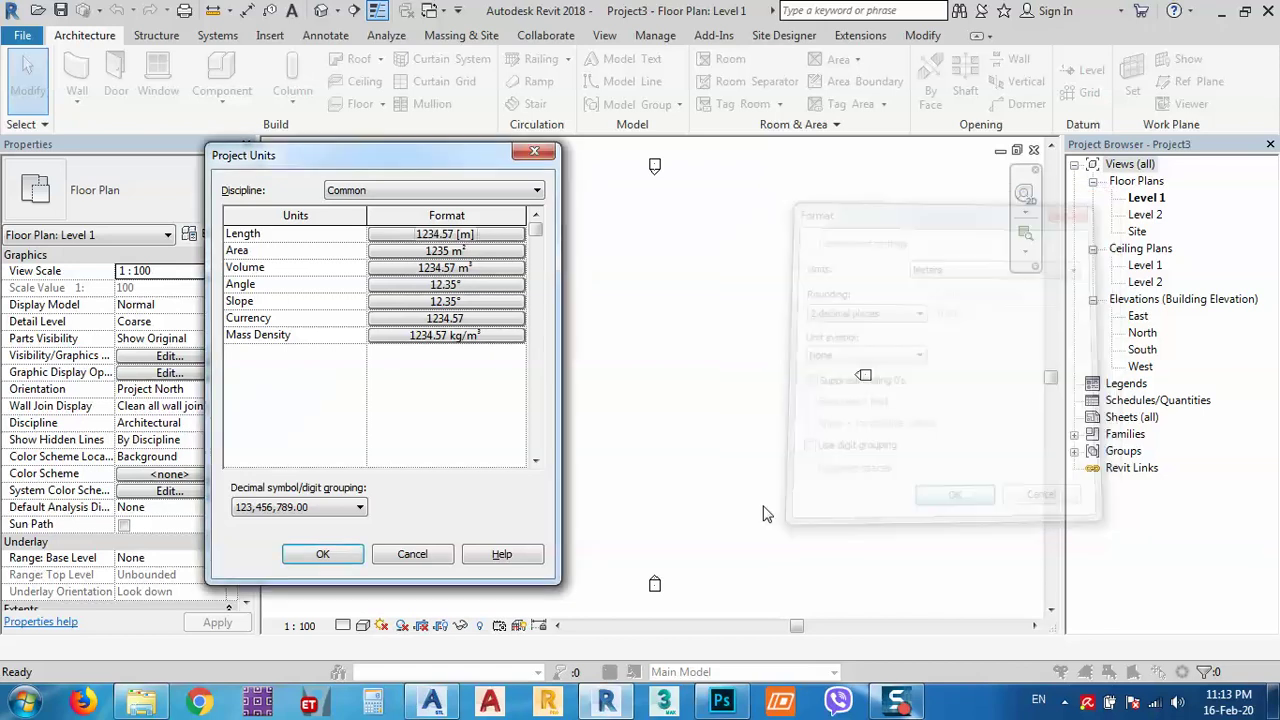
left_click(326, 557)
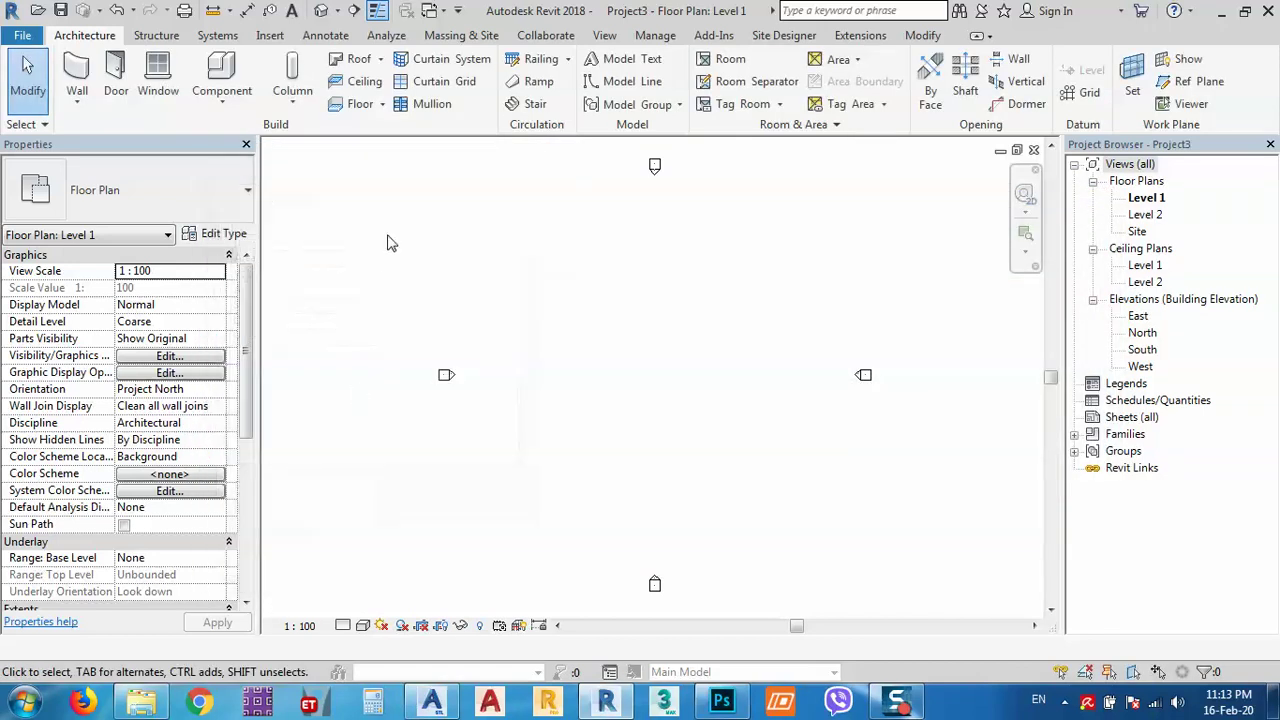
Start a new floor and duplicate its type under the name Generic Floor - 10 cm
left_click(362, 106)
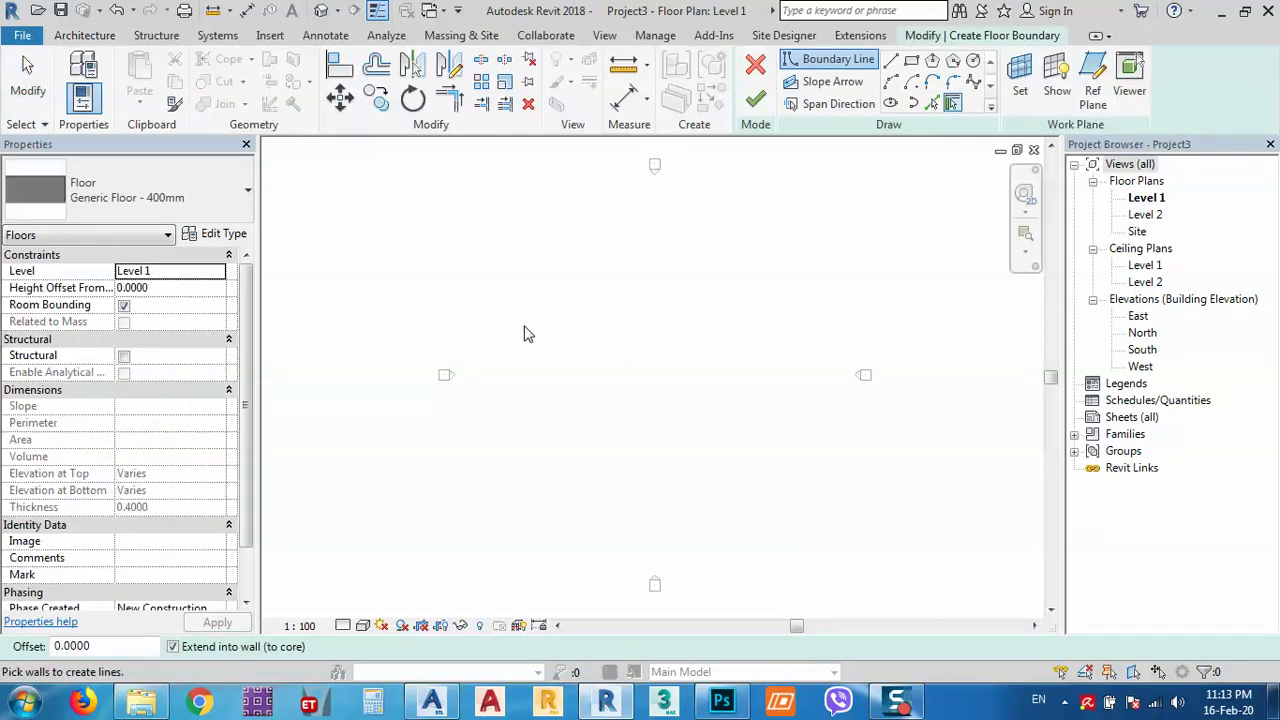
left_click(209, 238)
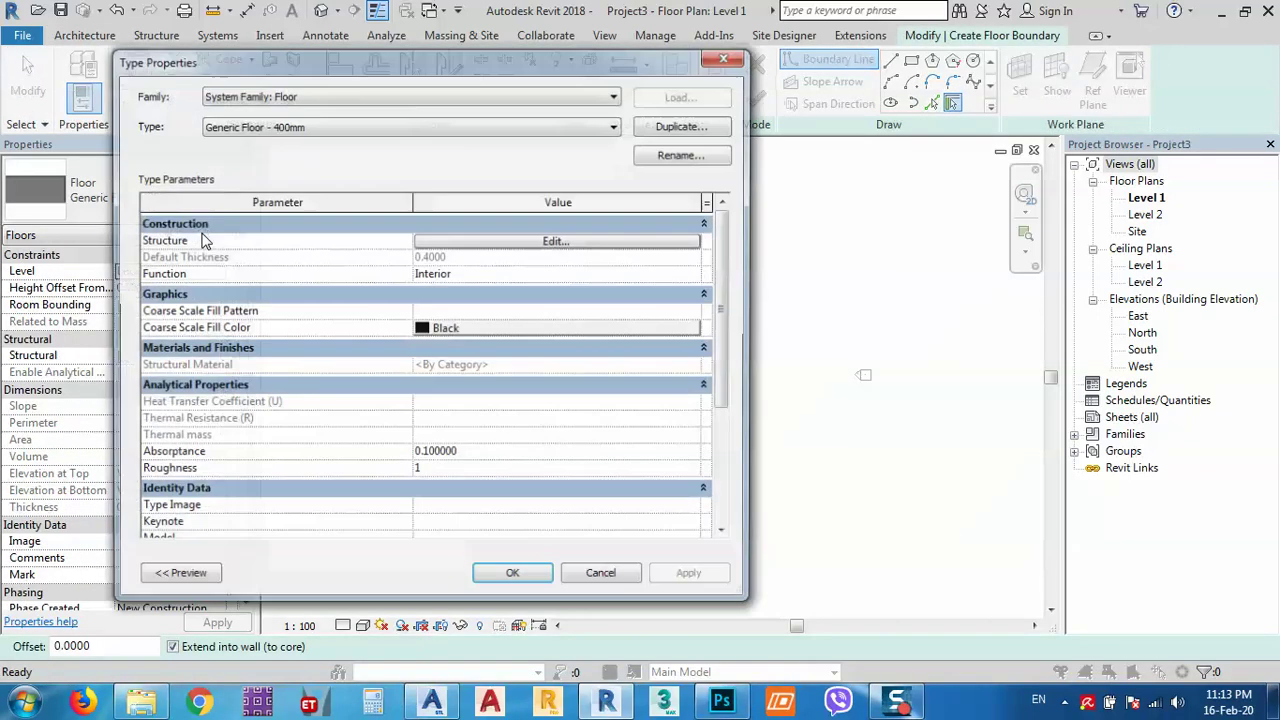
left_click(665, 126)
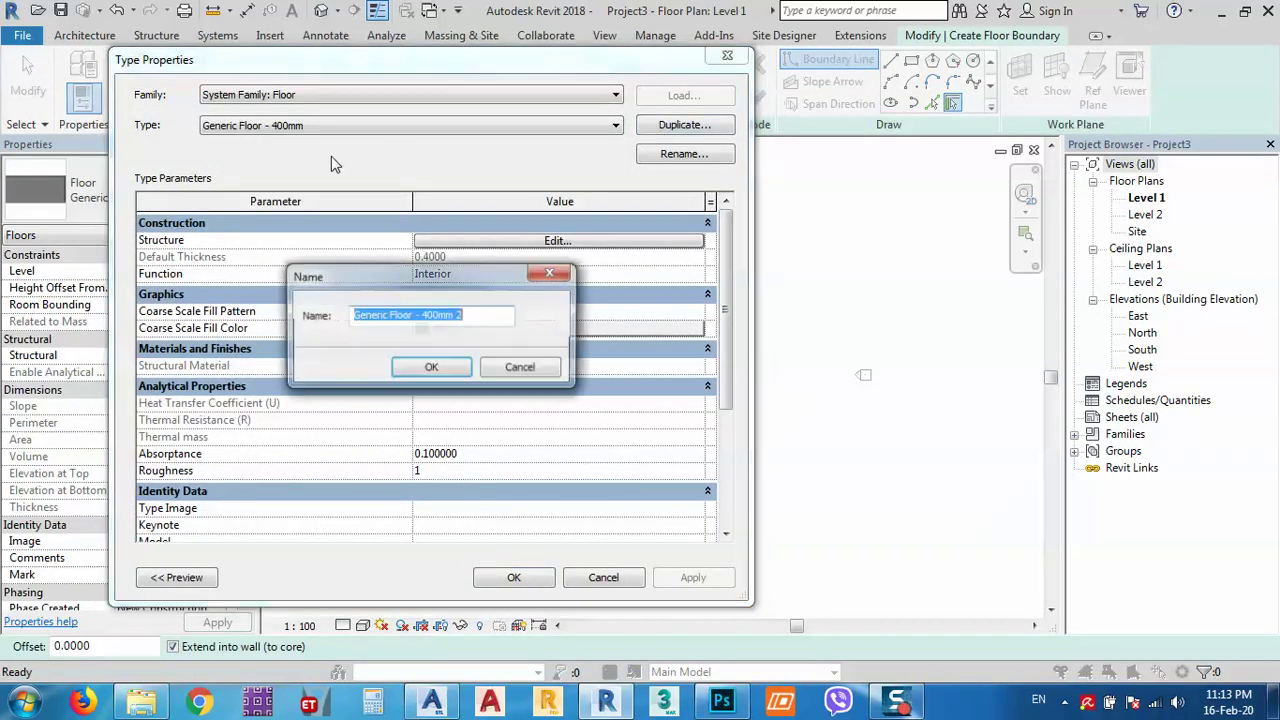
left_click_drag(466, 316, 426, 318)
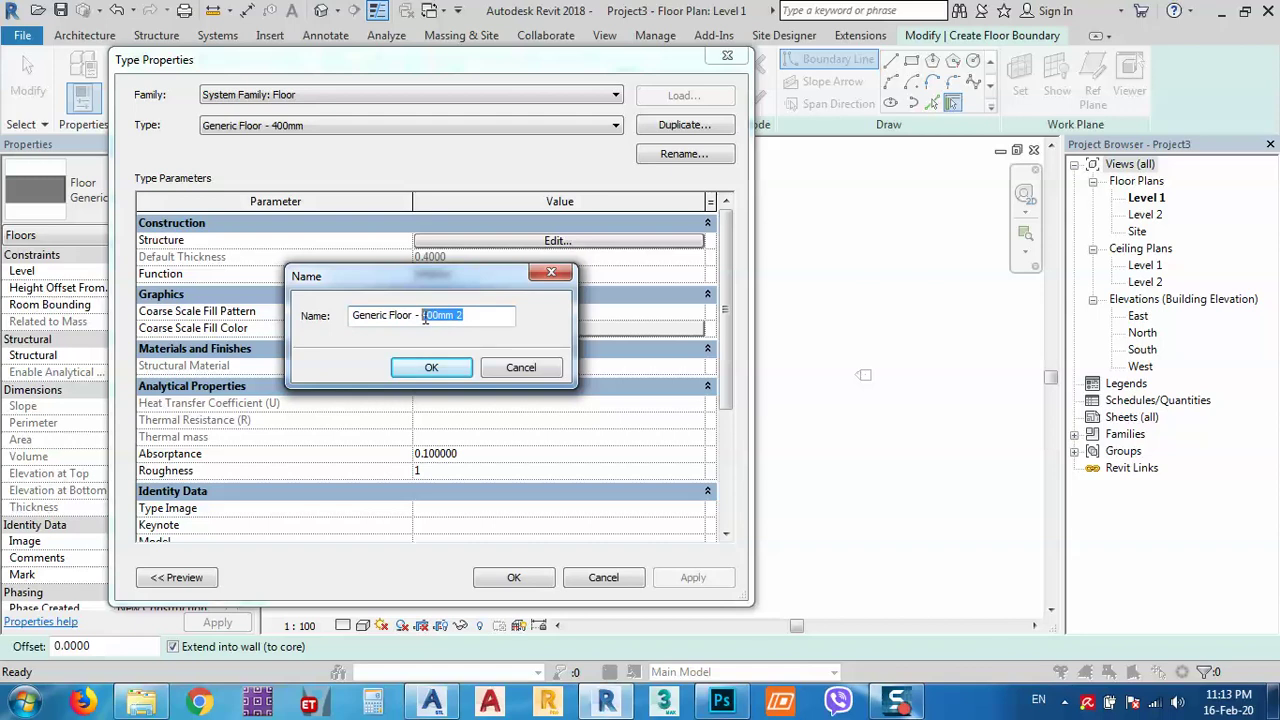
type("10 c")
left_click(428, 369)
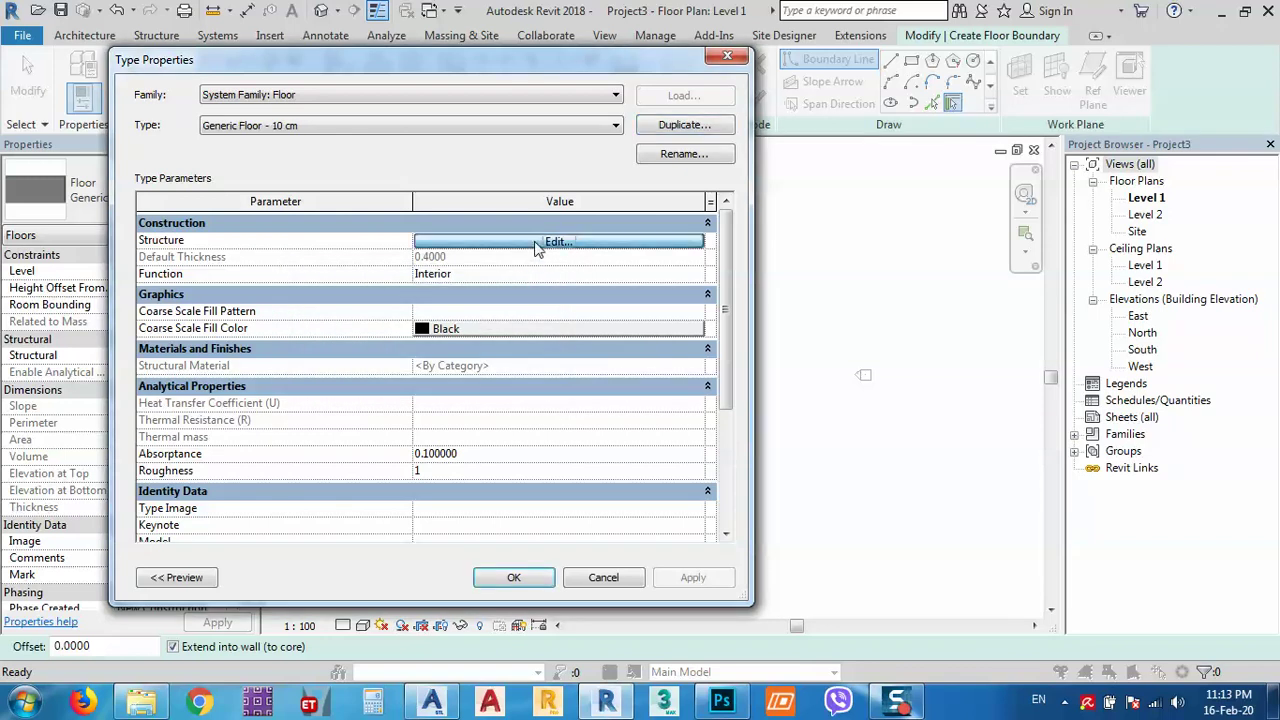
Set the thickness of the floor type's structure layer to 0.1 m
left_click(536, 246)
left_click(444, 252)
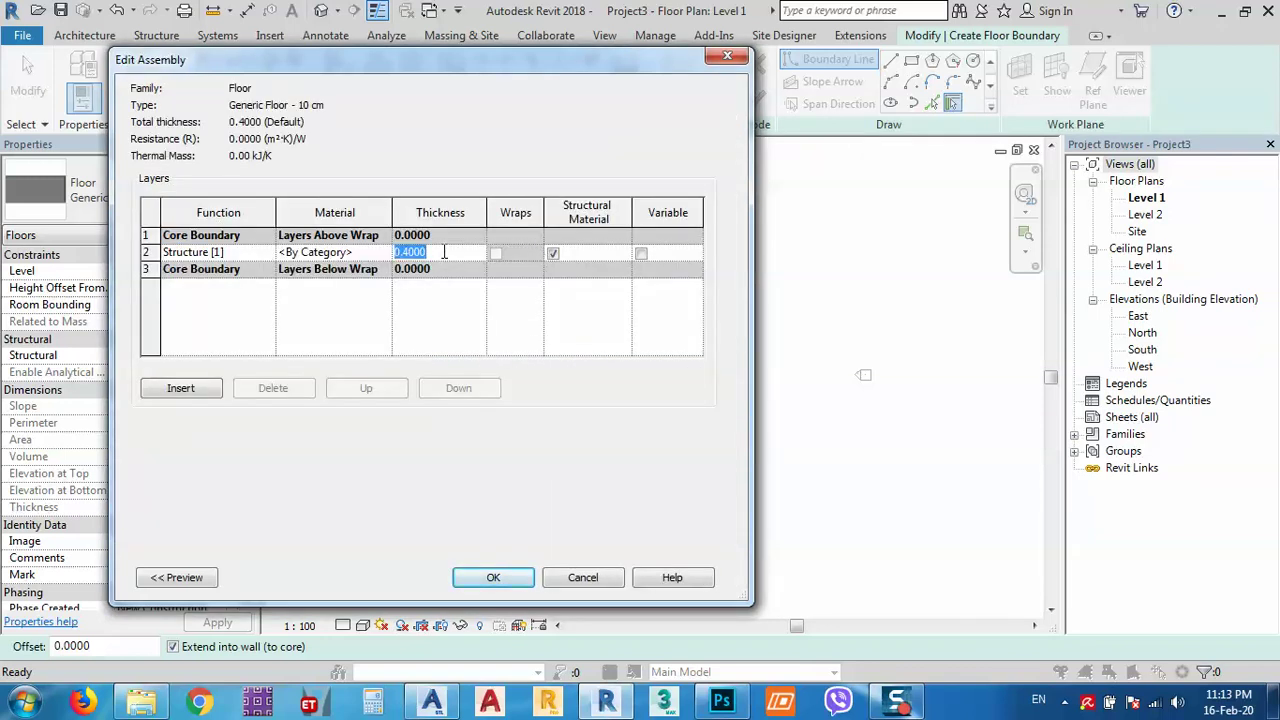
type(".1")
left_click(495, 577)
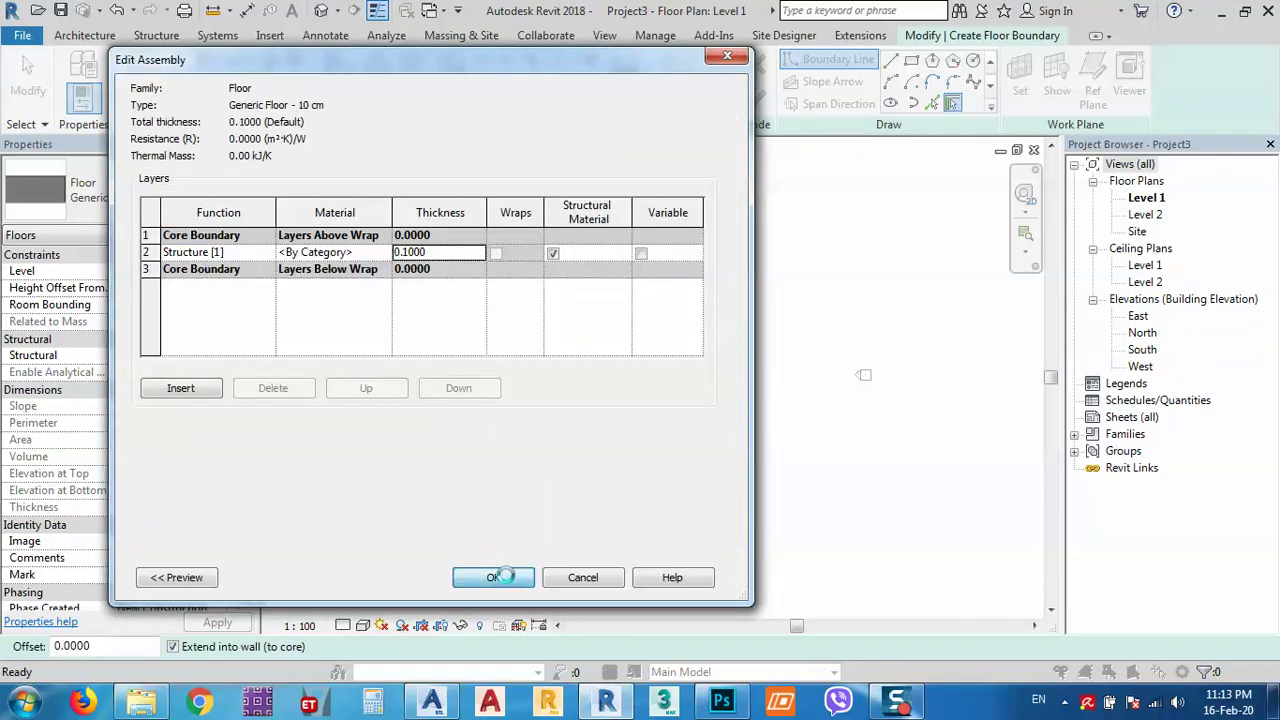
left_click(528, 583)
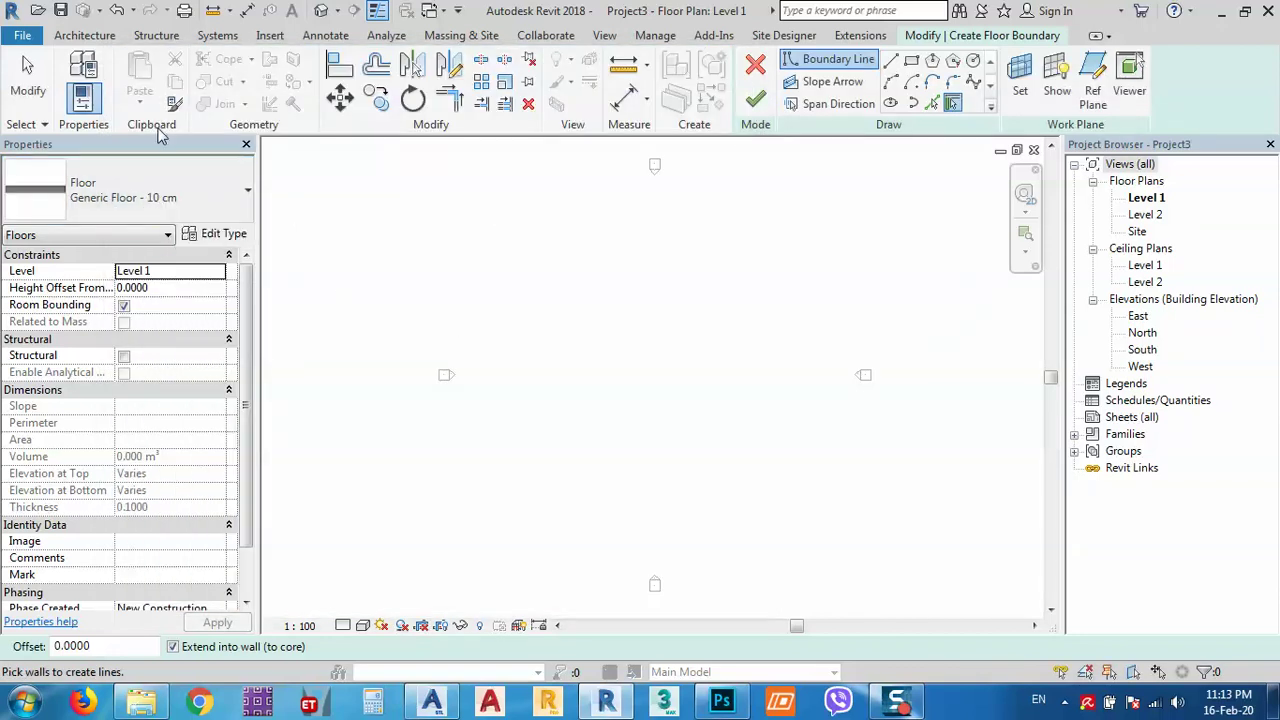
Sketch a rectangular floor boundary about 6.6 m wide and 6.3 m high between the elevation markers
left_click(910, 62)
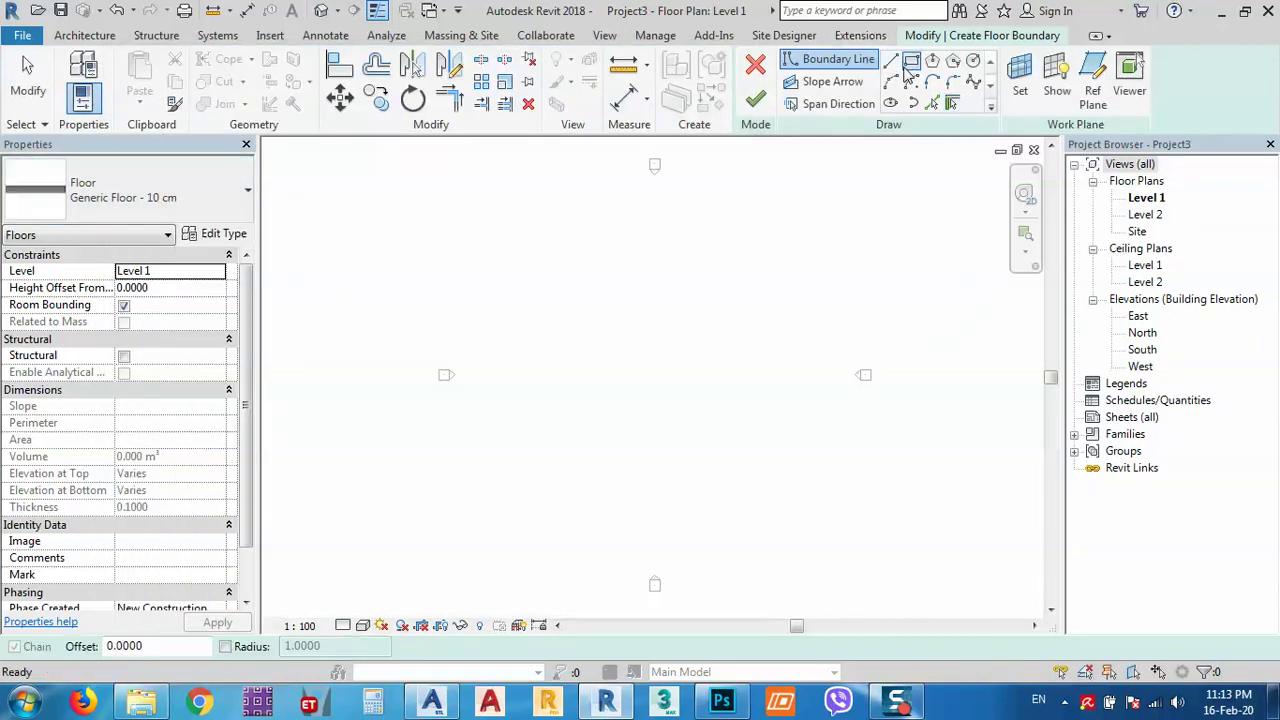
left_click(551, 313)
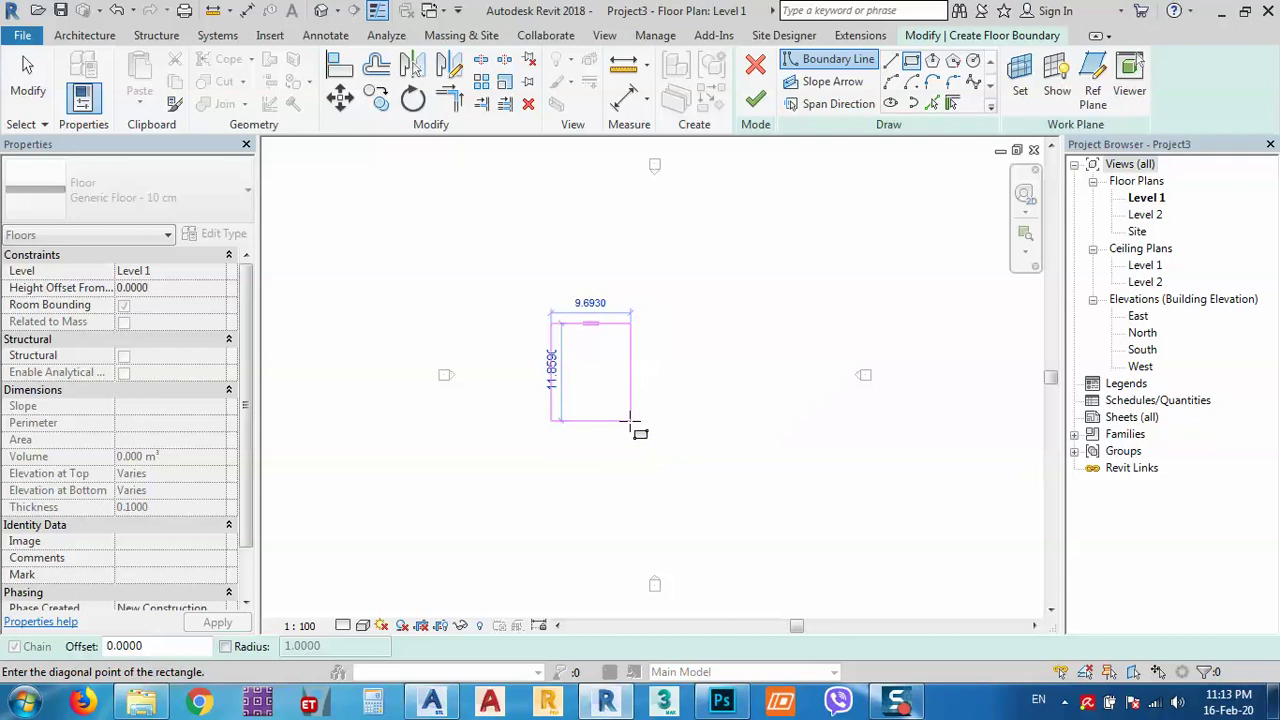
left_click(605, 375)
scroll(586, 365, "up", 5)
right_click(582, 370)
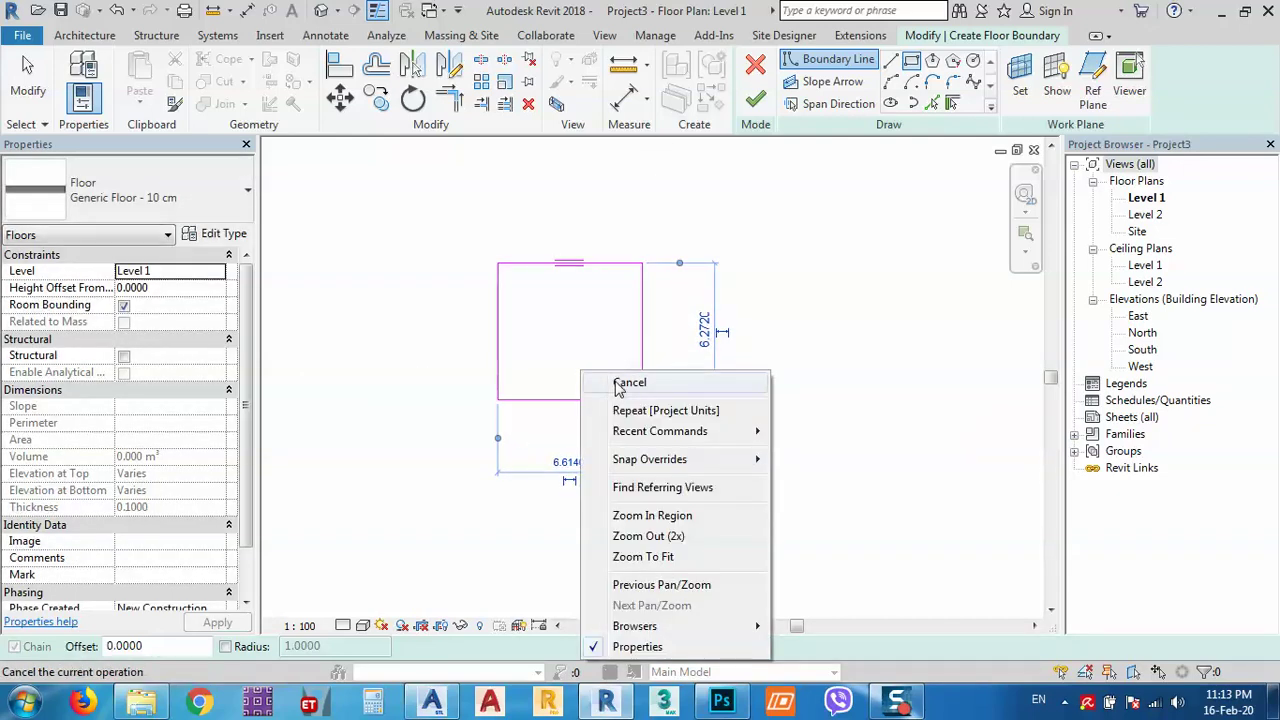
left_click(628, 383)
right_click(568, 336)
left_click(612, 346)
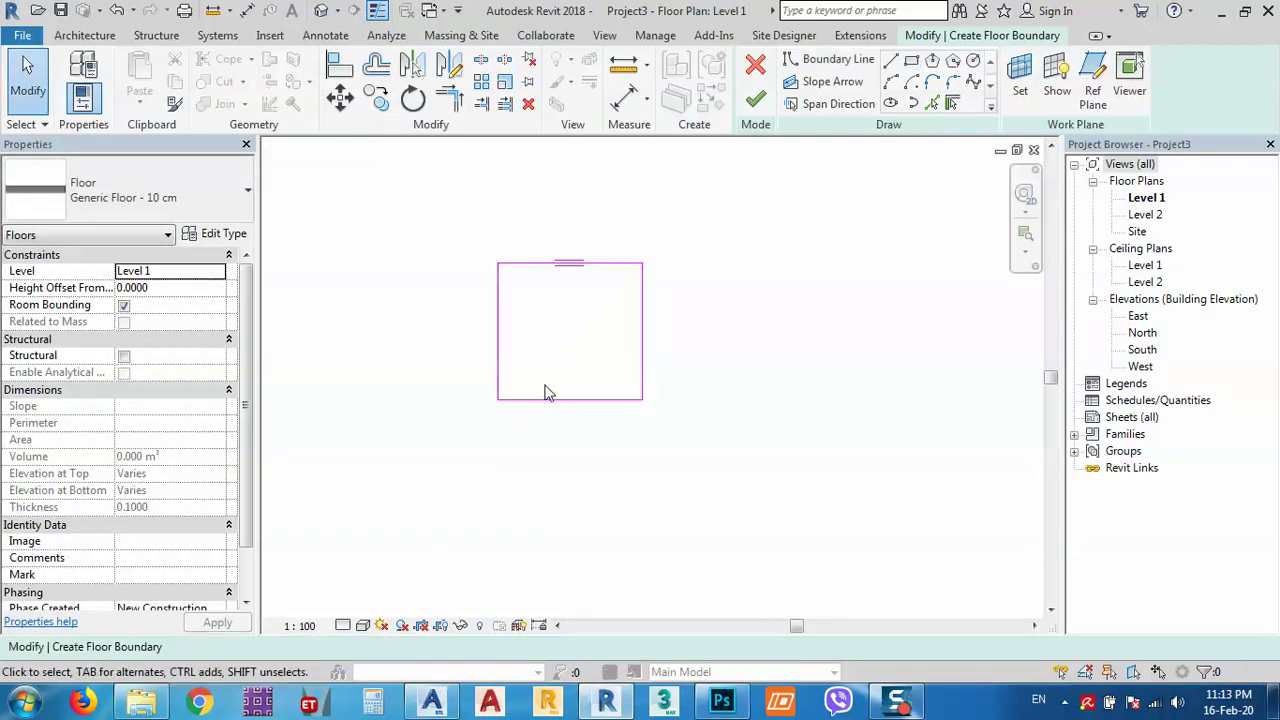
Set the horizontal width of the rectangular floor boundary to 4 m
left_click(641, 379)
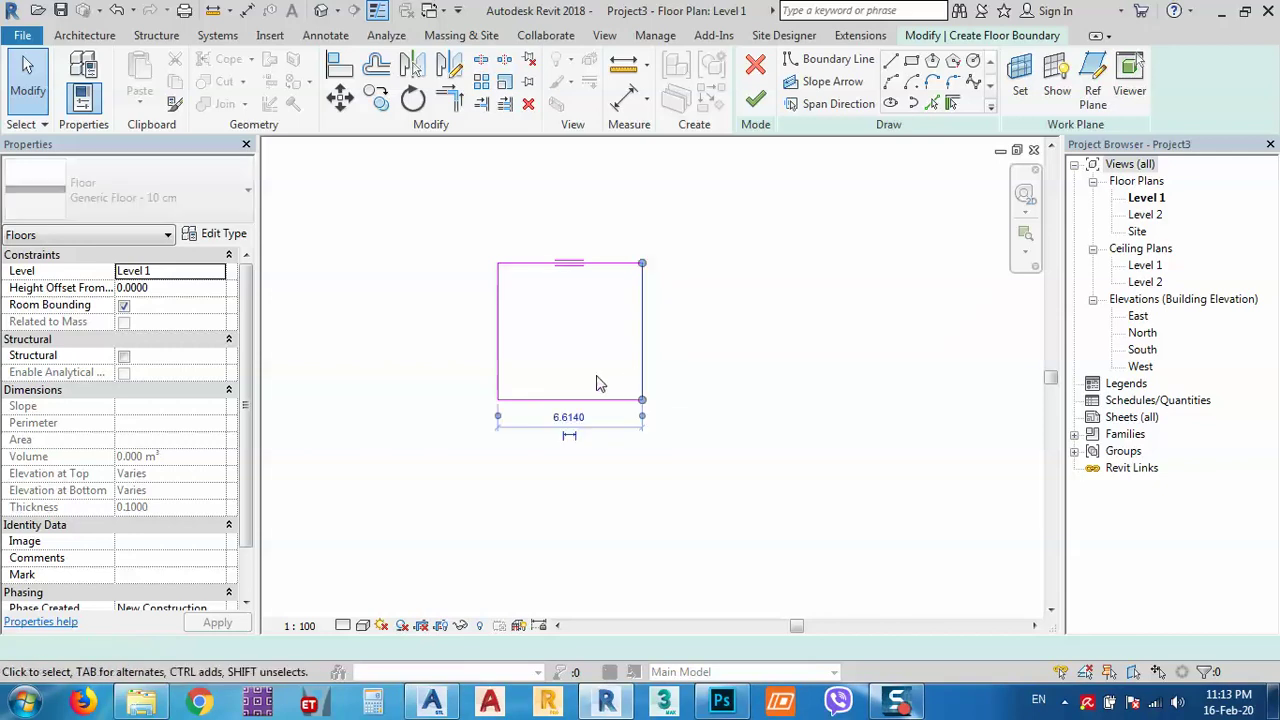
left_click(568, 417)
type("4")
key("Return")
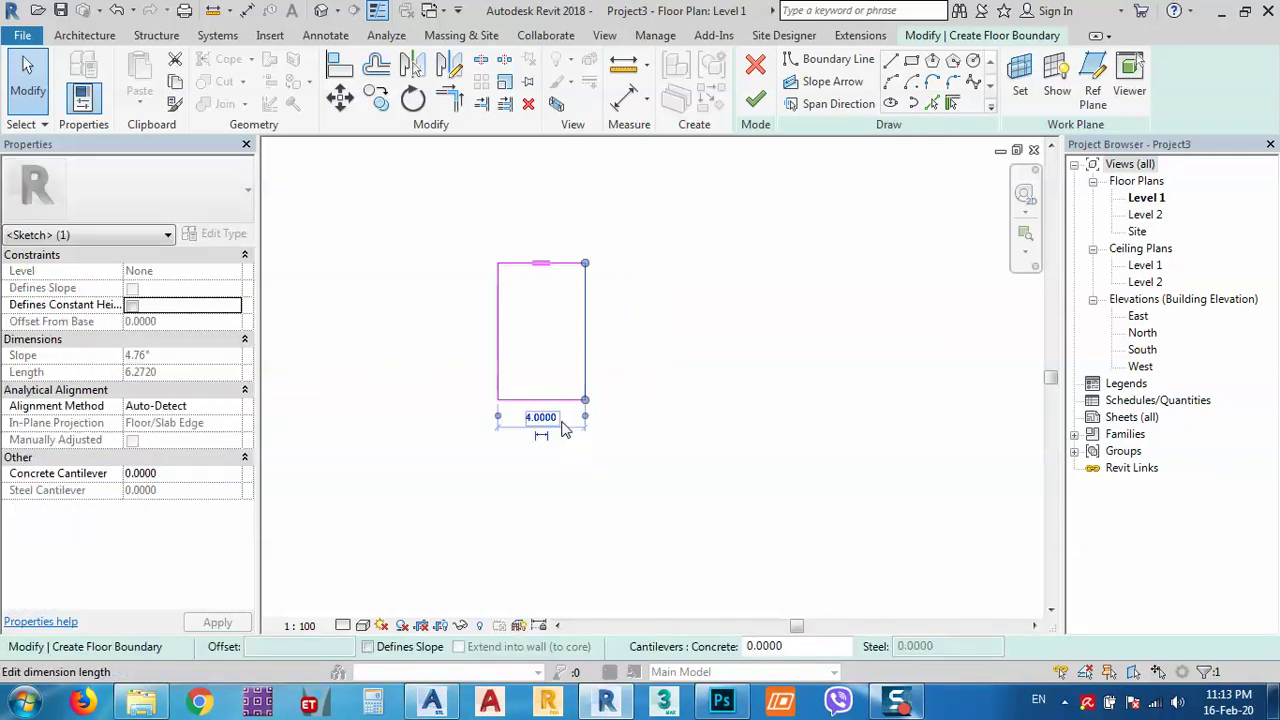
Set the vertical length of the floor boundary to 6 m and finish the floor sketch
left_click(522, 266)
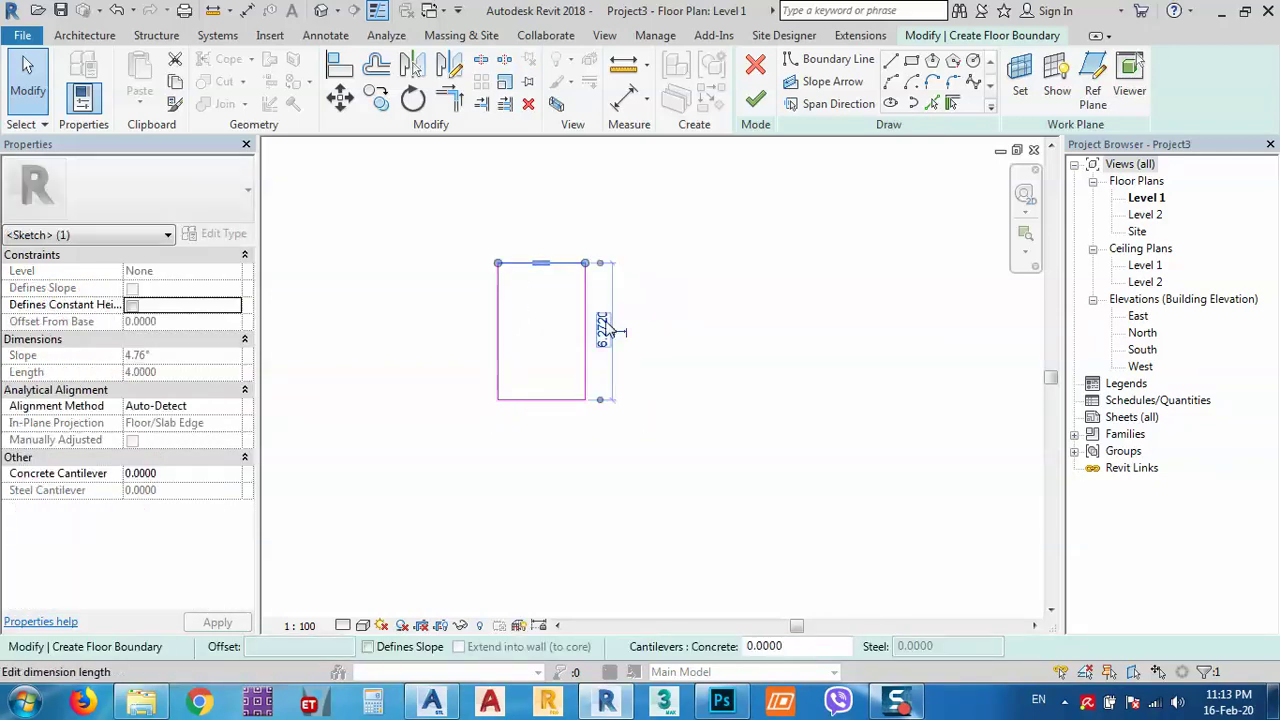
left_click(603, 330)
type("6")
key("Return")
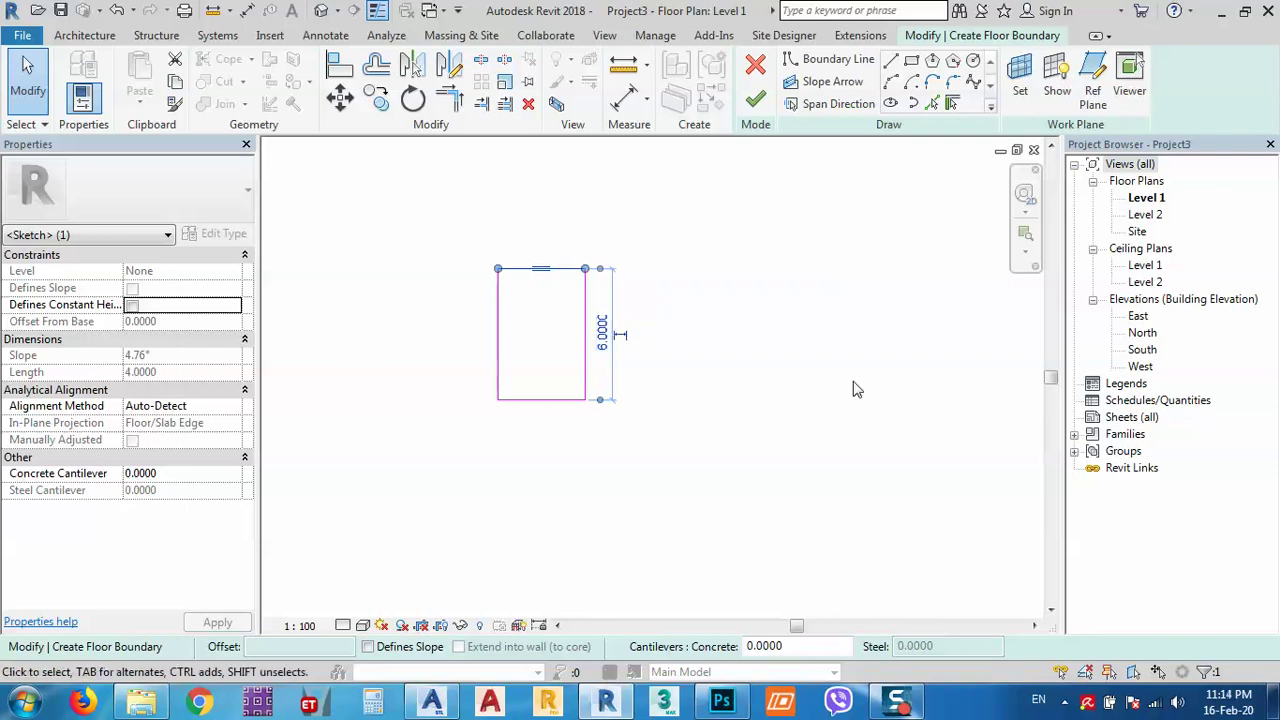
left_click(853, 388)
left_click(755, 99)
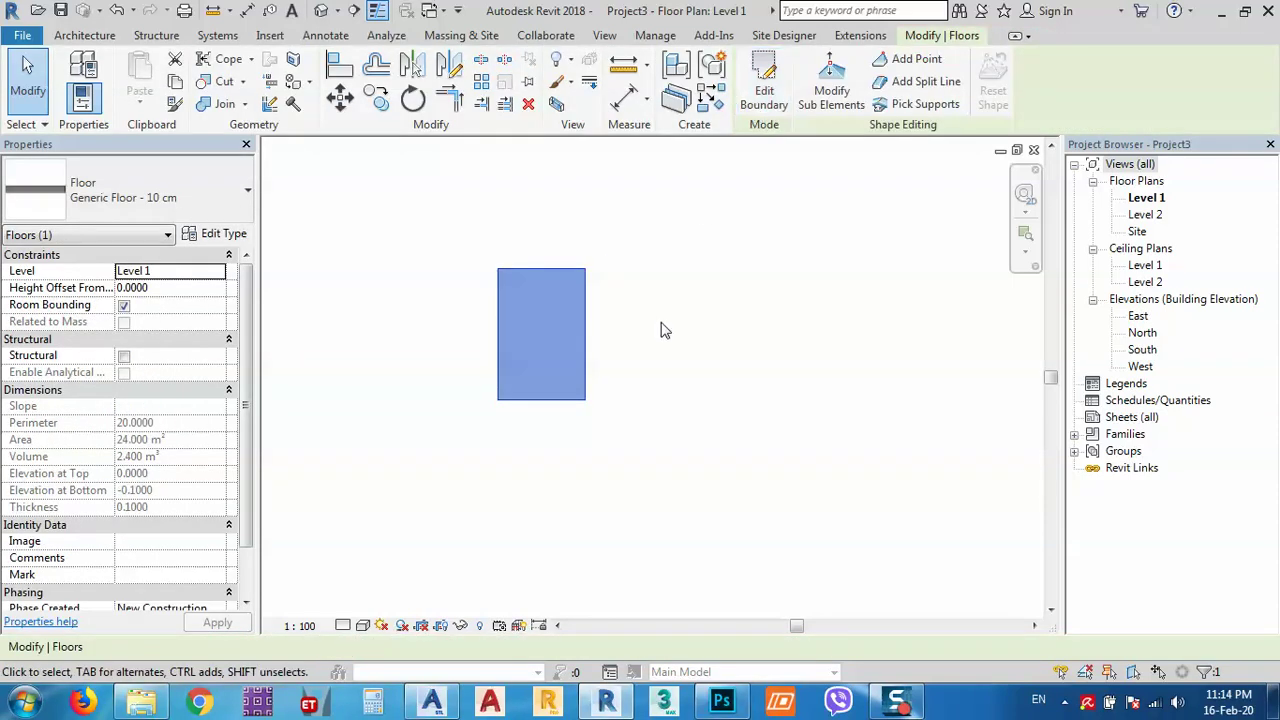
middle_click_drag(660, 330, 780, 403)
key("Escape")
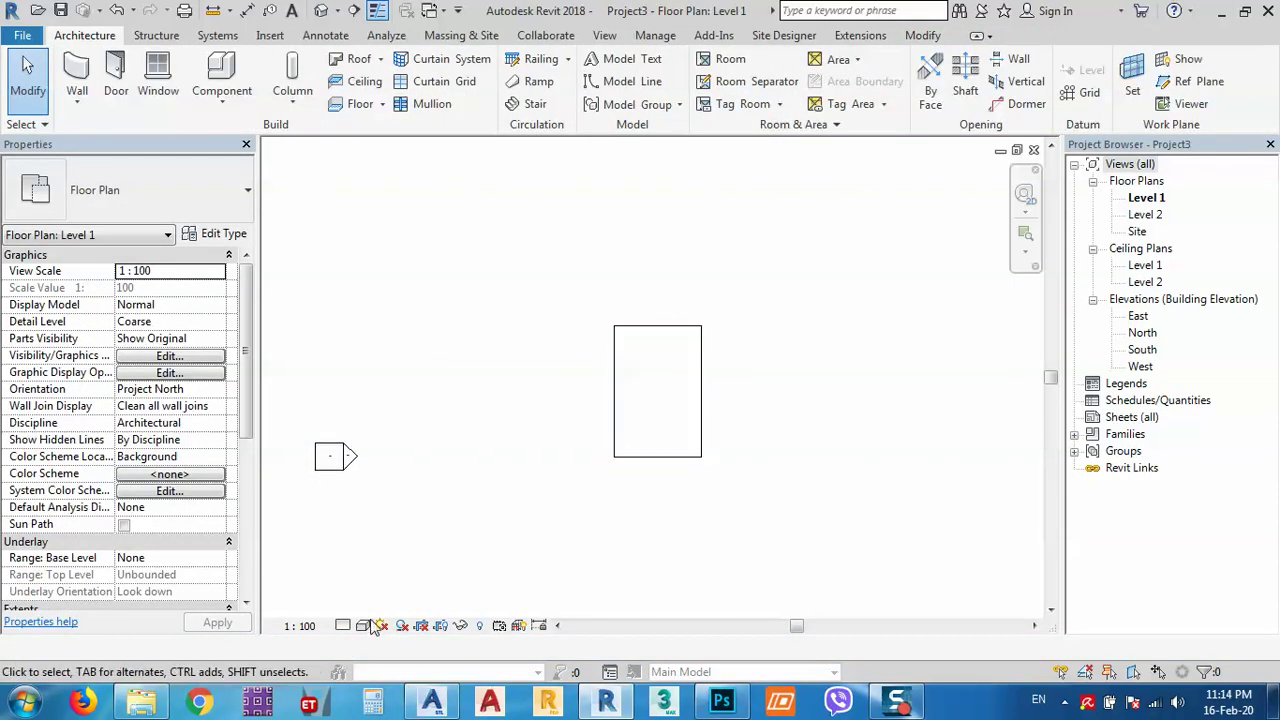
Open the default 3D view and display it with Fine detail level and the Realistic visual style
left_click(321, 10)
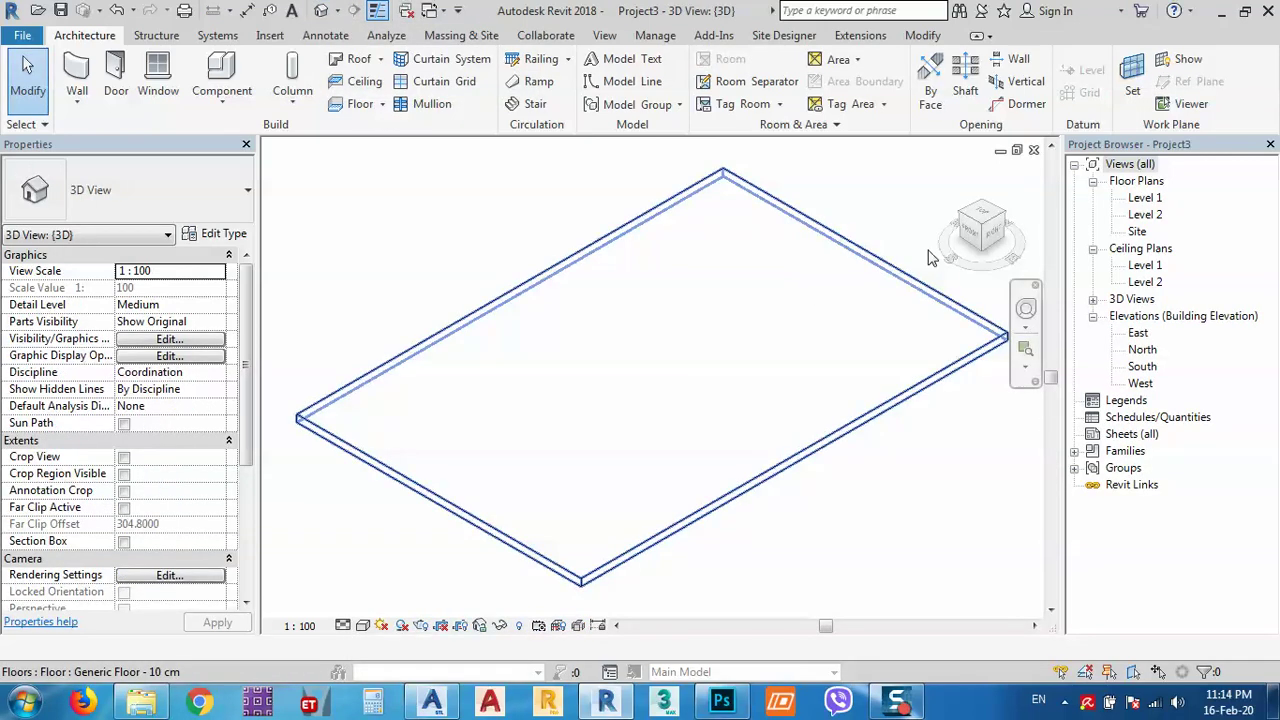
left_click(342, 625)
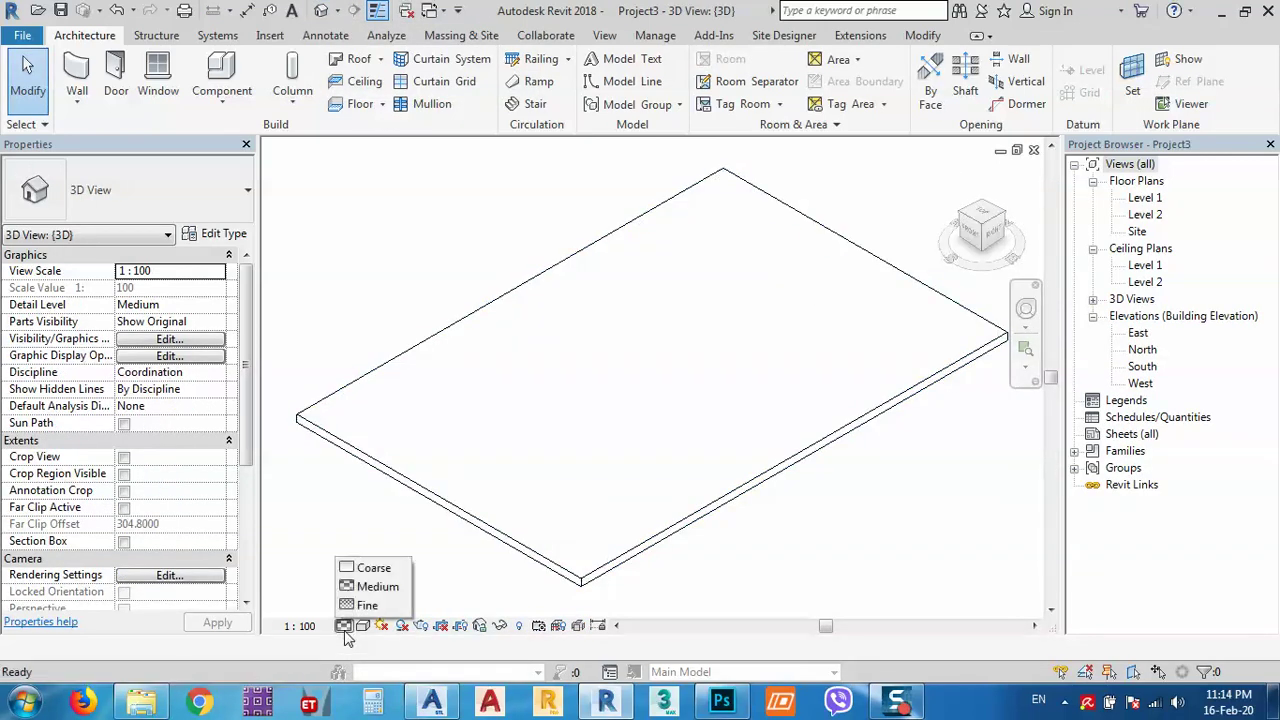
left_click(366, 604)
left_click(364, 625)
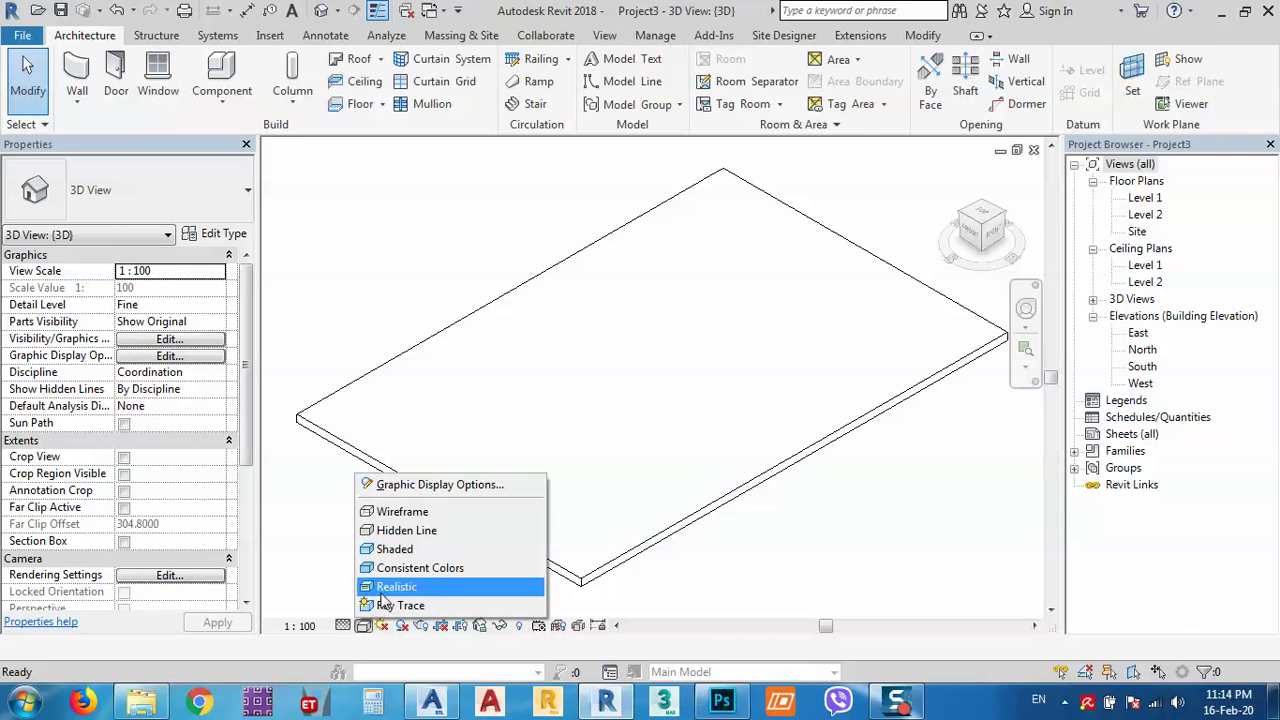
left_click(385, 586)
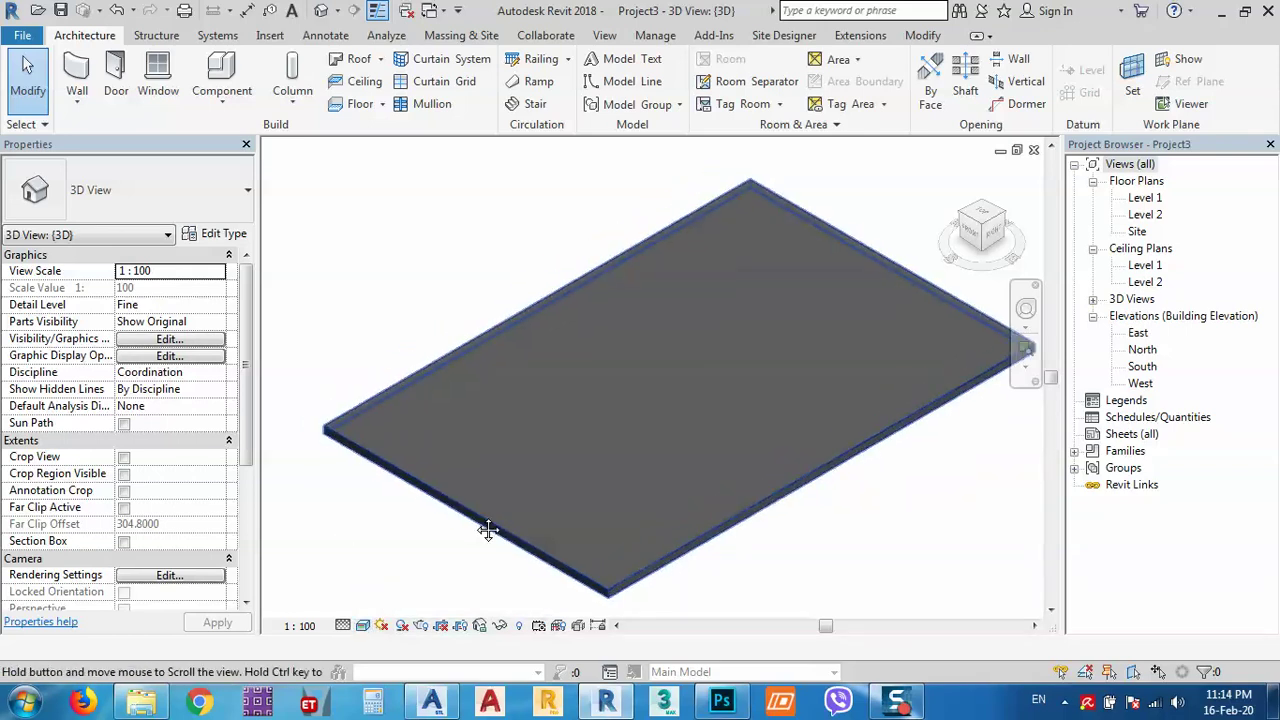
Switch to the top view and assign the Door - Panel material to the structure layer of the floor type
left_click(982, 222)
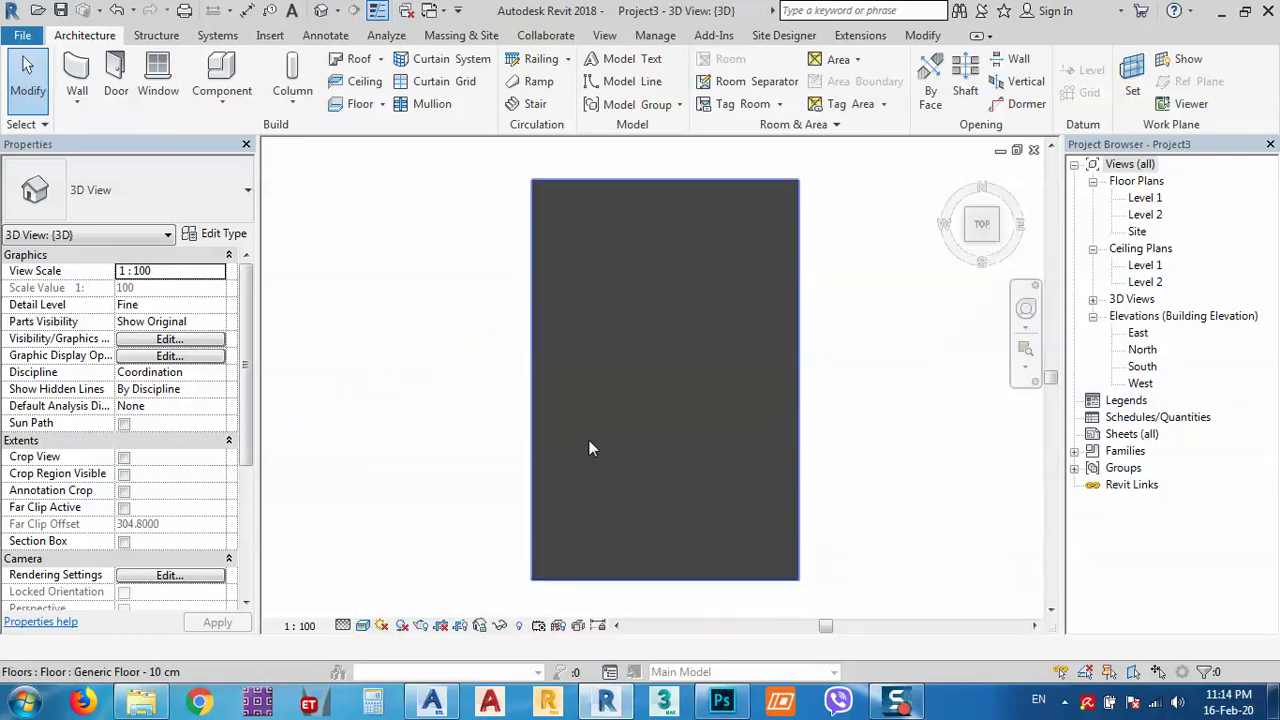
left_click(520, 429)
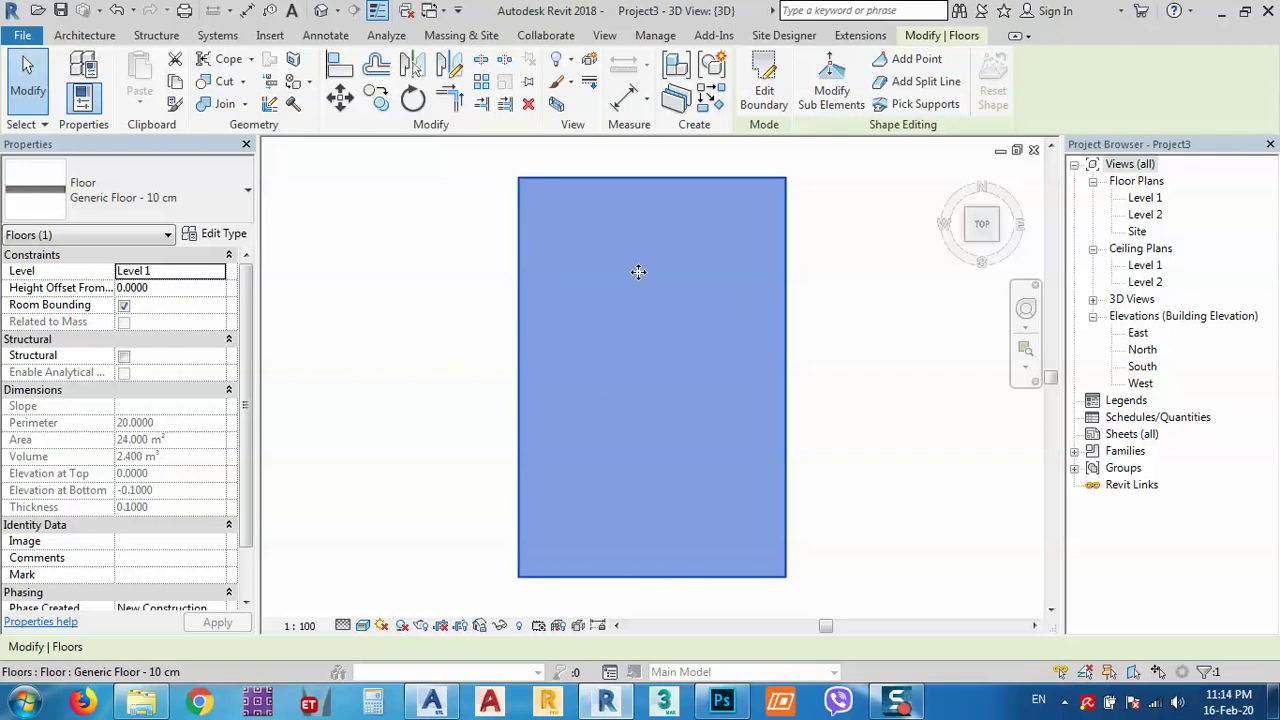
left_click(207, 238)
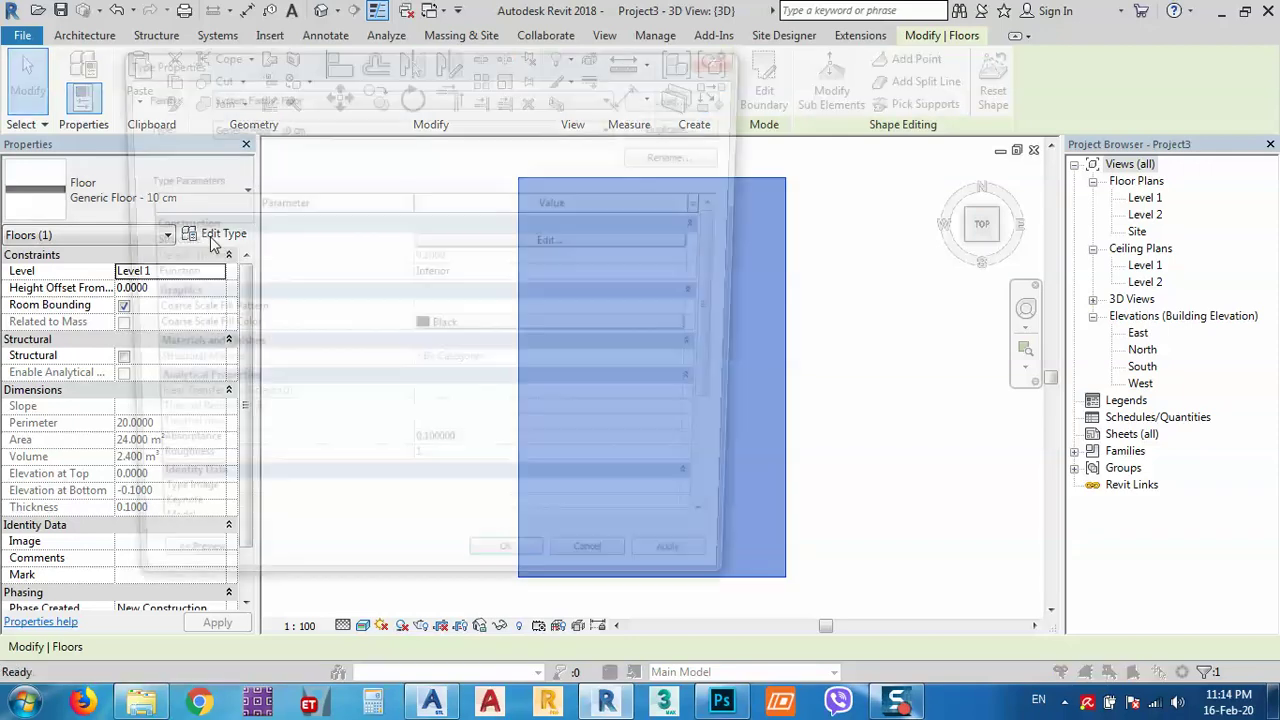
left_click(558, 241)
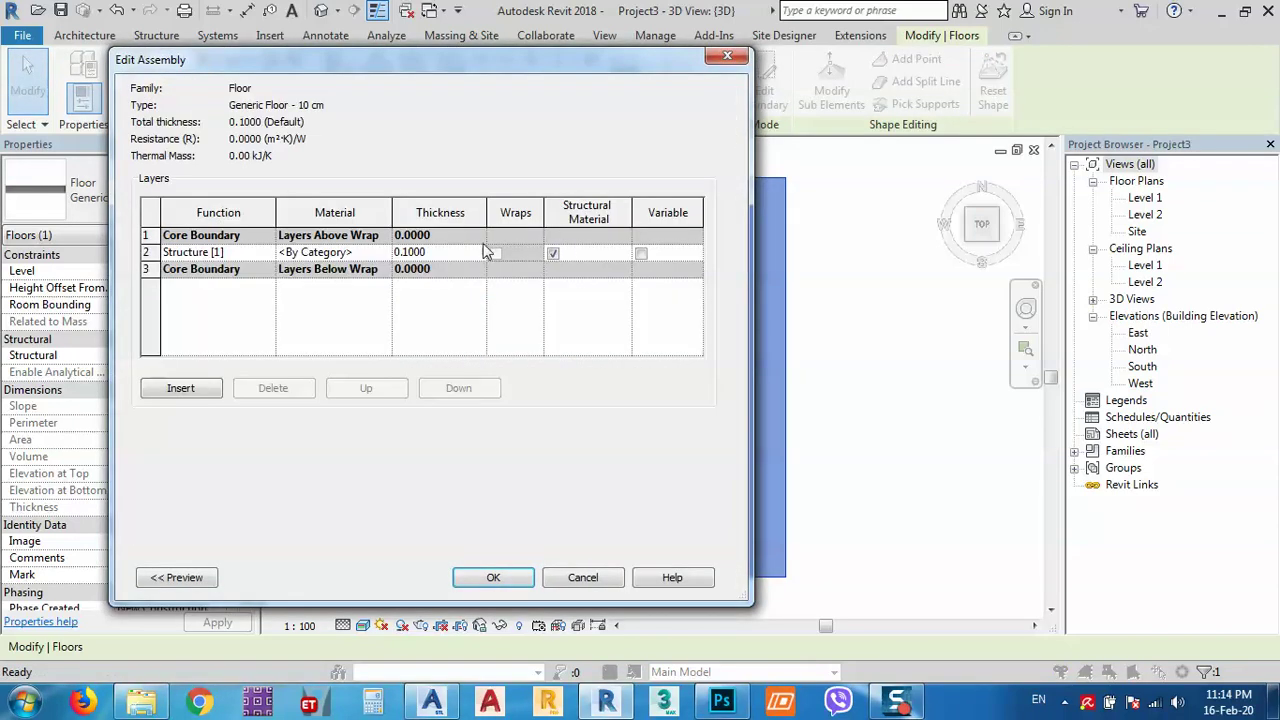
left_click(378, 253)
left_click(385, 253)
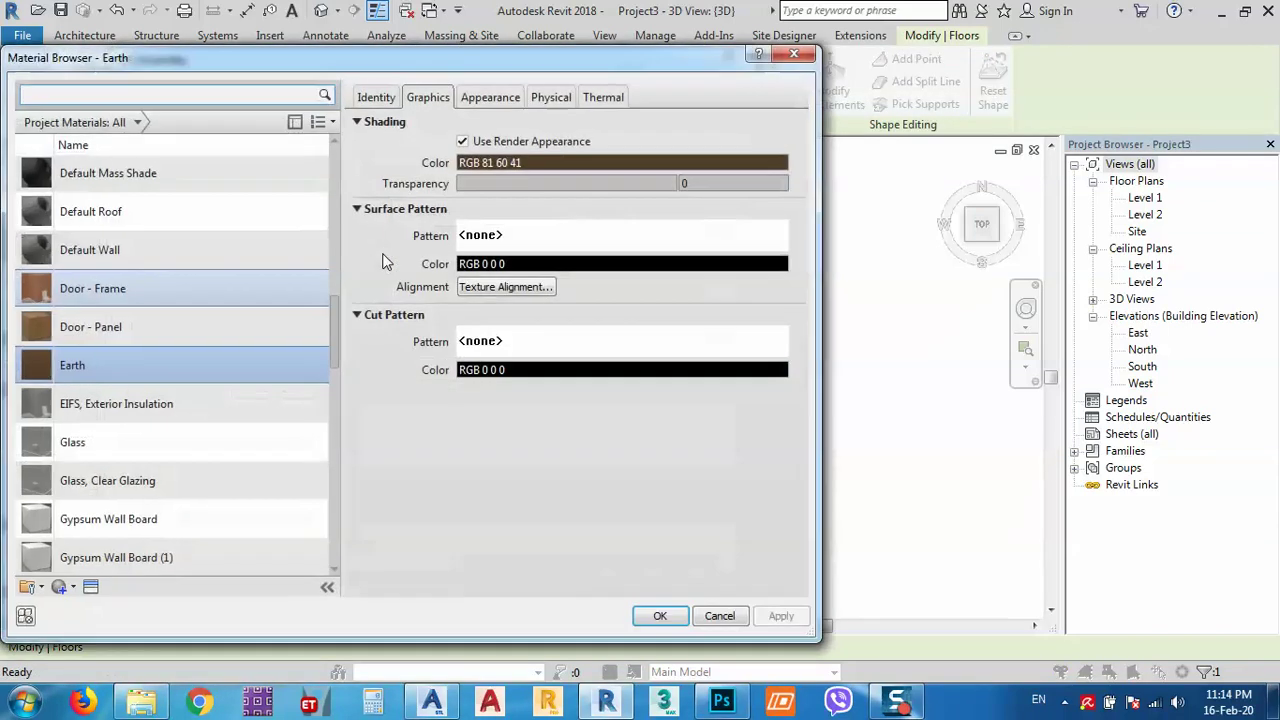
double_click(91, 331)
left_click(528, 578)
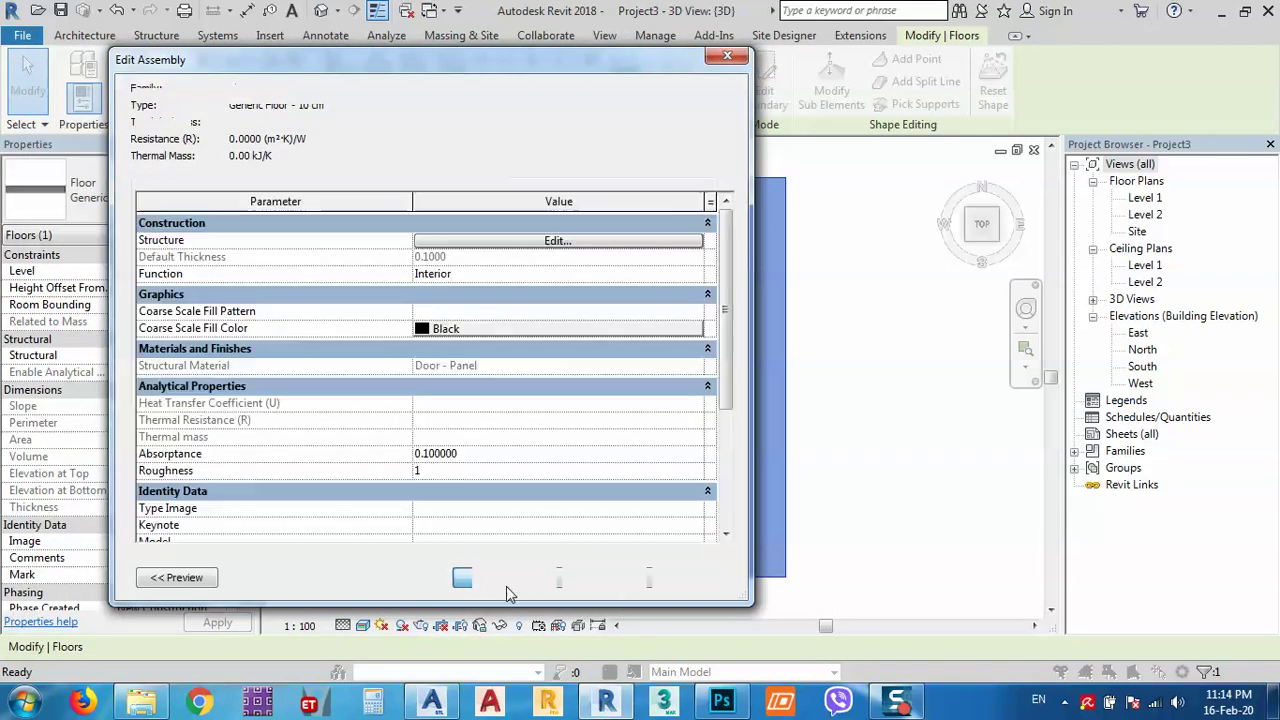
left_click(514, 578)
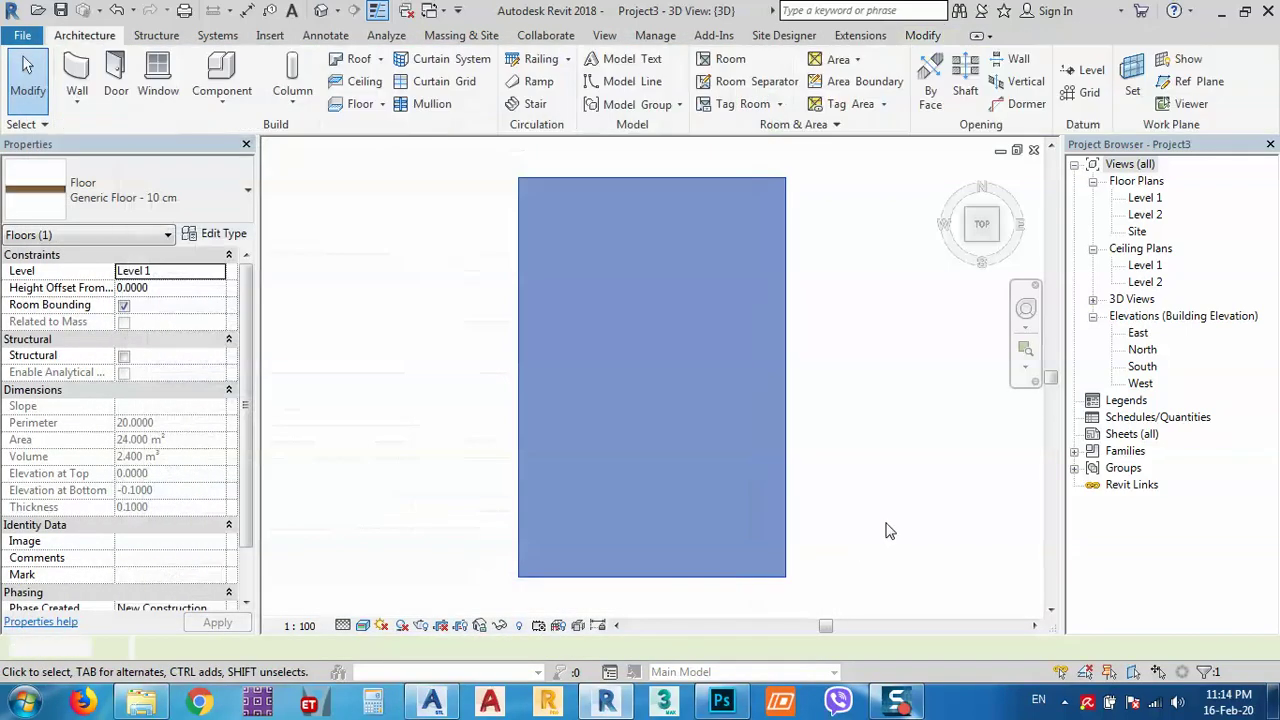
Examine the wood texture on the floor surface up close and as a whole
scroll(634, 546, "up", 5)
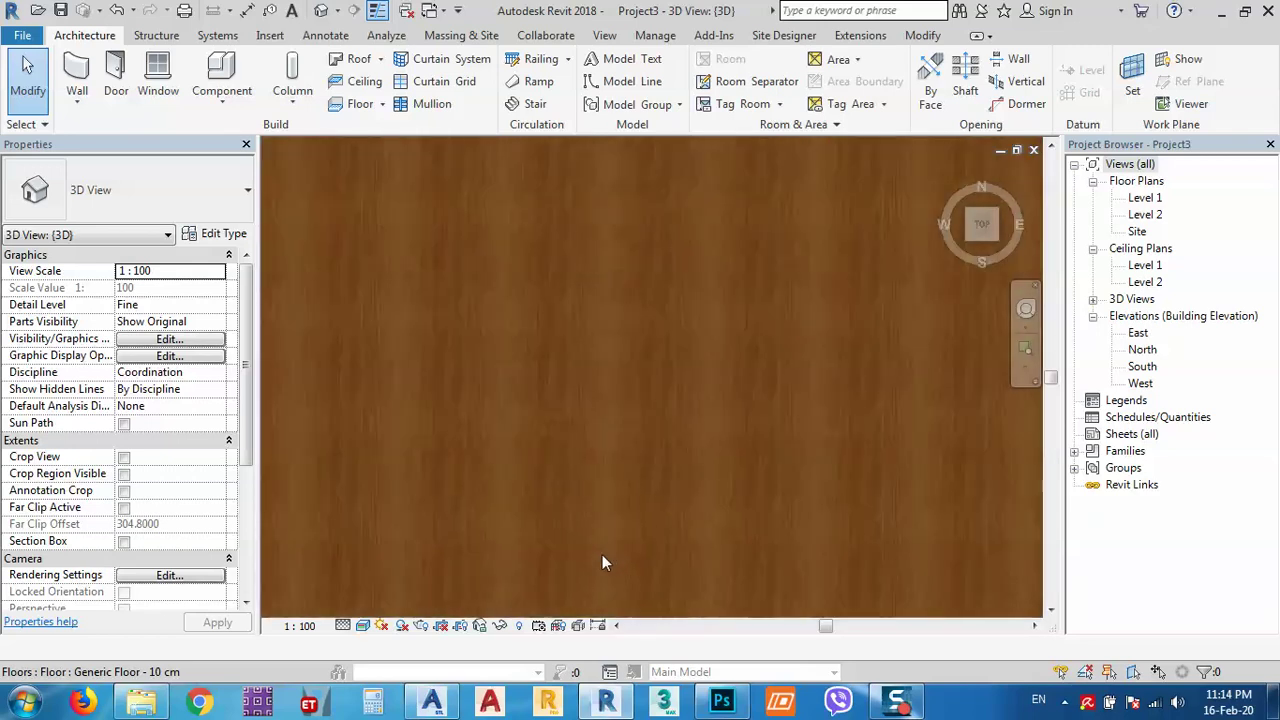
scroll(546, 518, "down", 4)
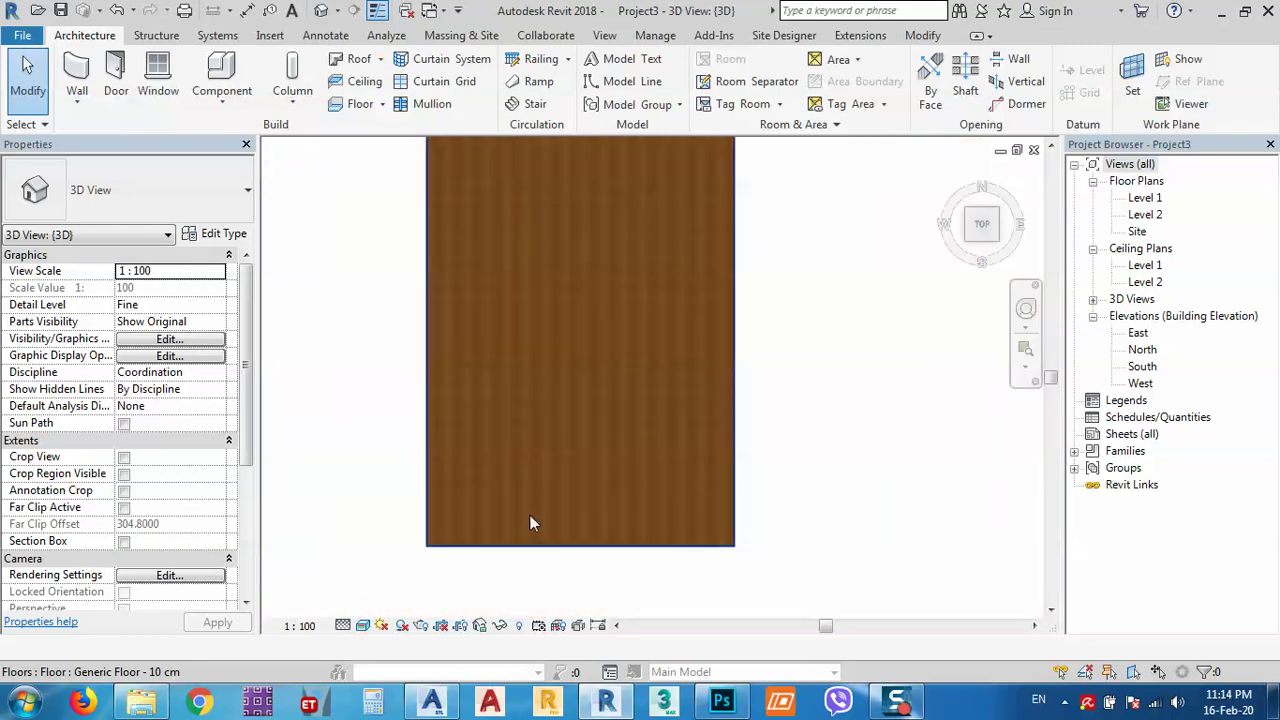
scroll(530, 515, "up", 5)
middle_click_drag(499, 524, 545, 526)
scroll(595, 498, "down", 5)
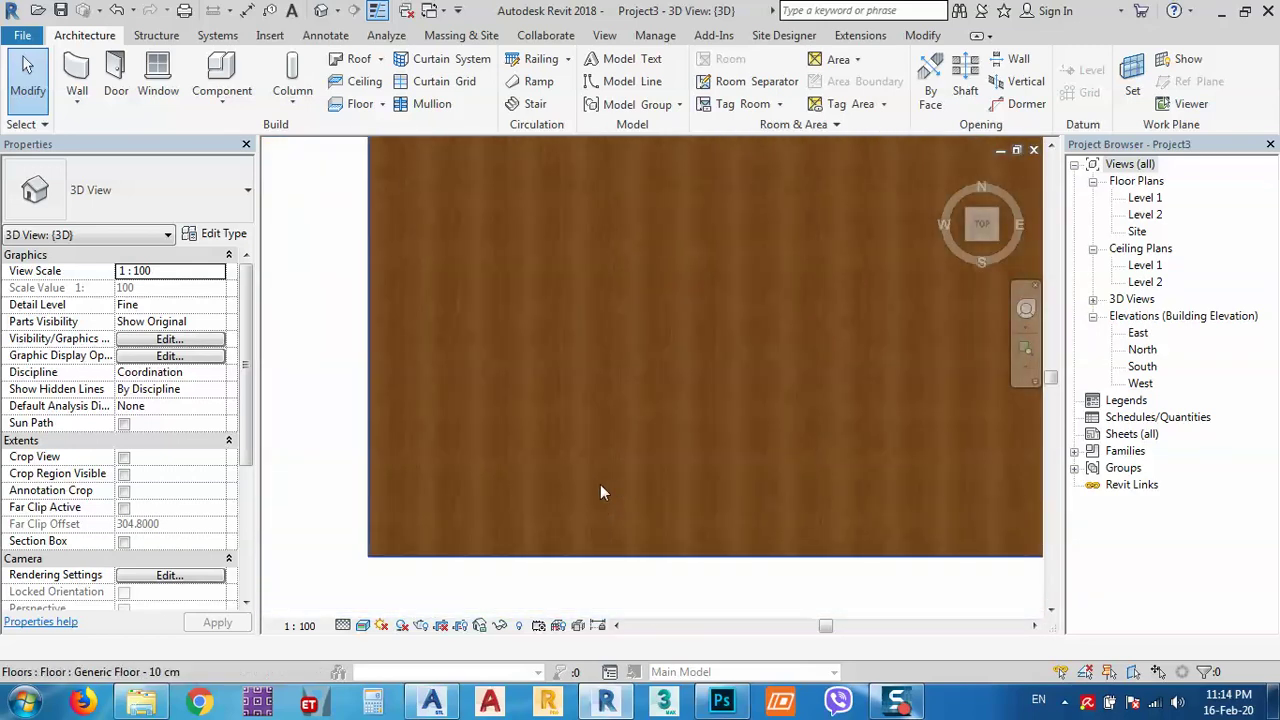
middle_click_drag(740, 420, 664, 494)
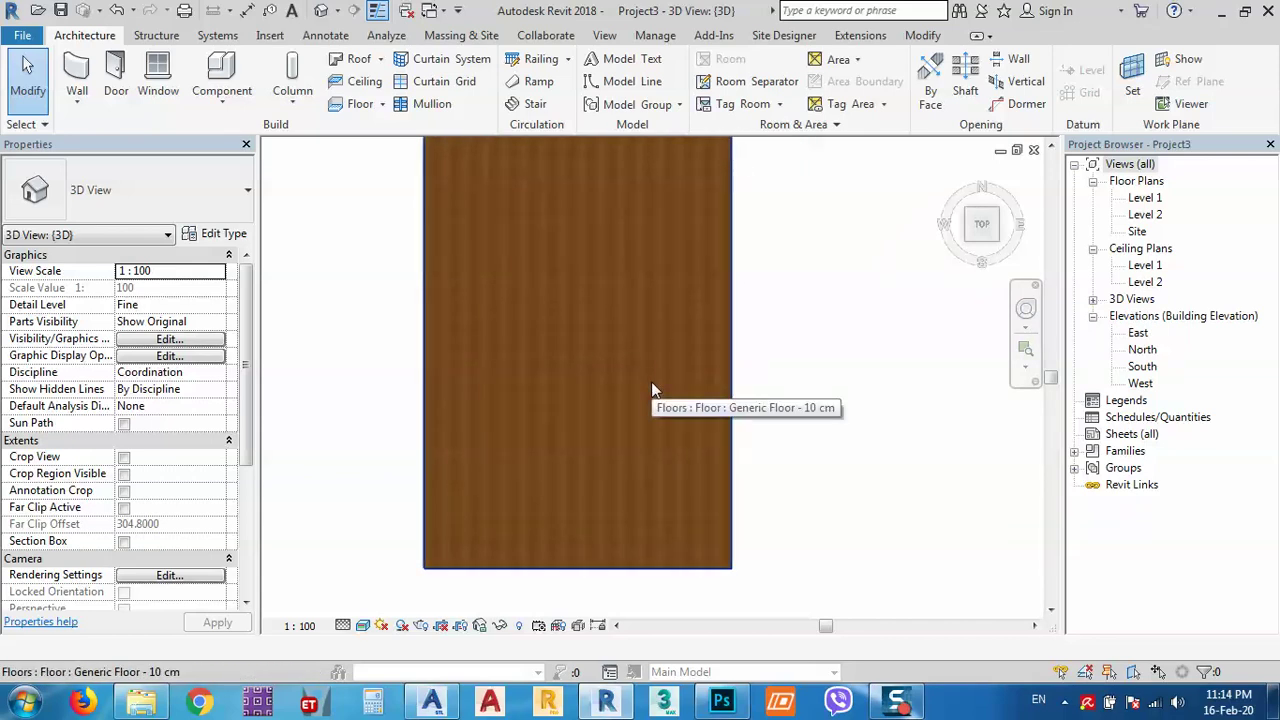
Preview the tile images in the photos folder, from image 1 through 40X40-CELOSIA-GREY
left_click(141, 703)
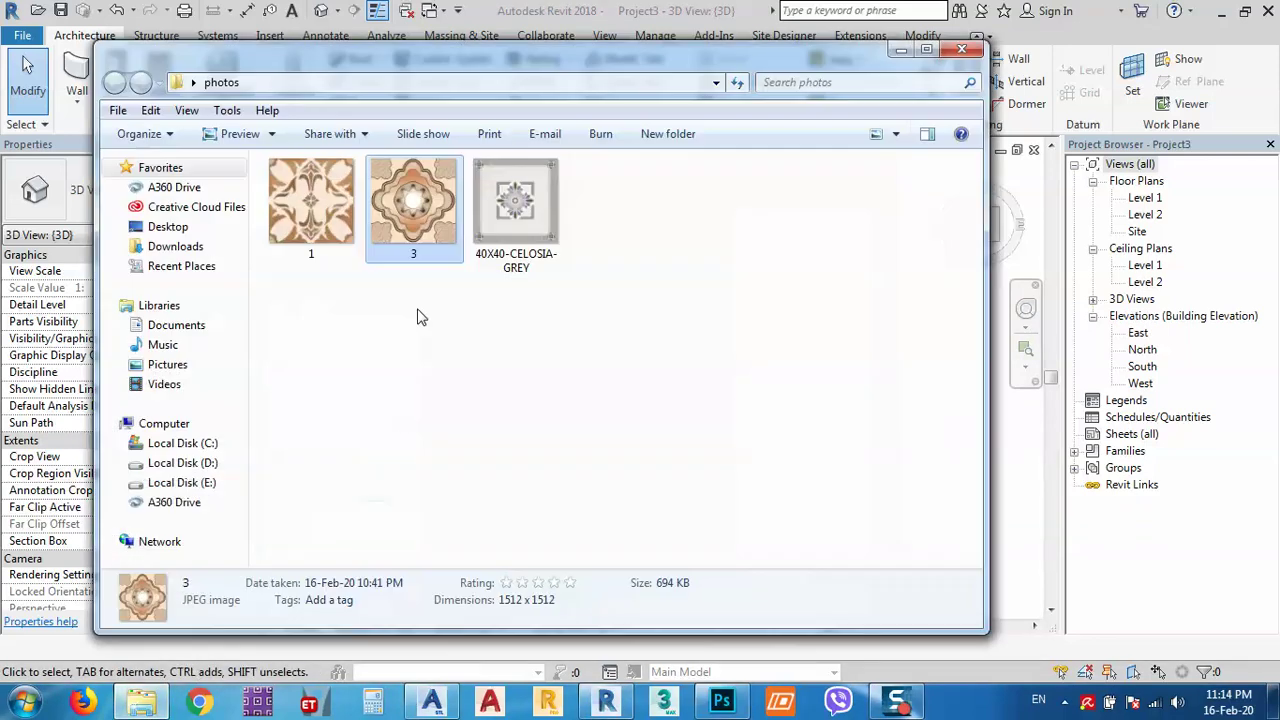
double_click(303, 201)
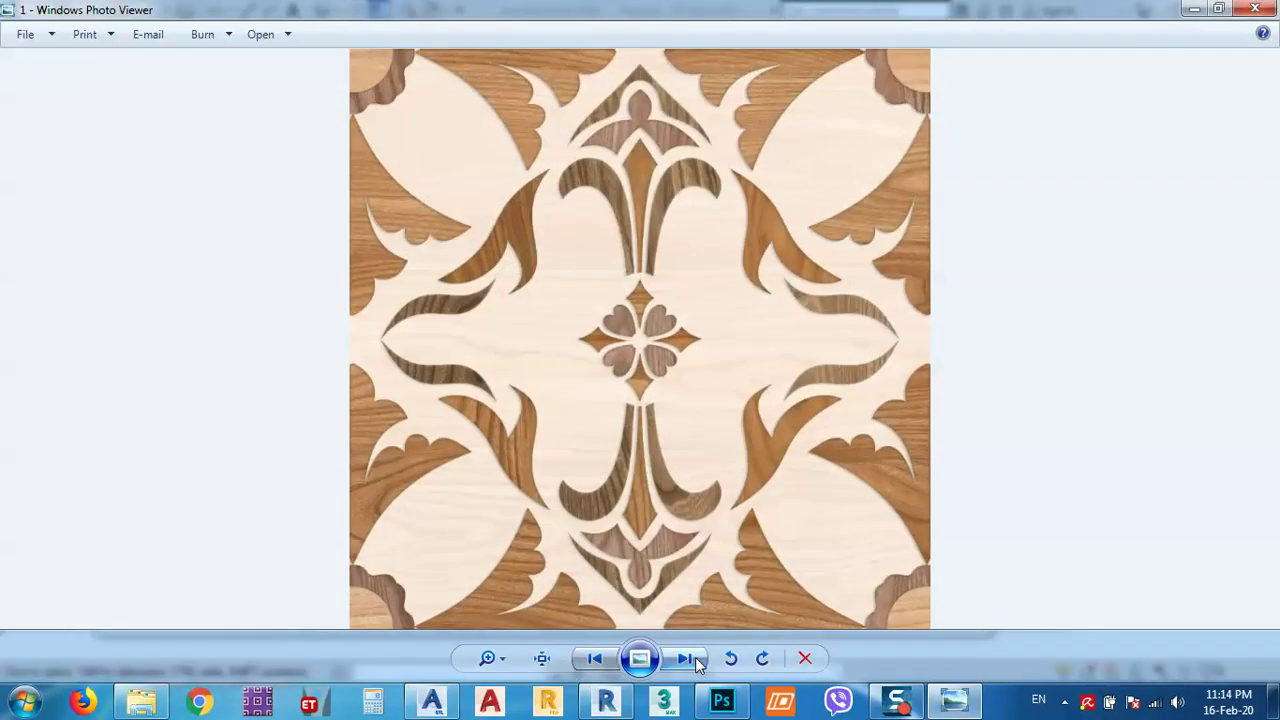
left_click(697, 662)
left_click(697, 662)
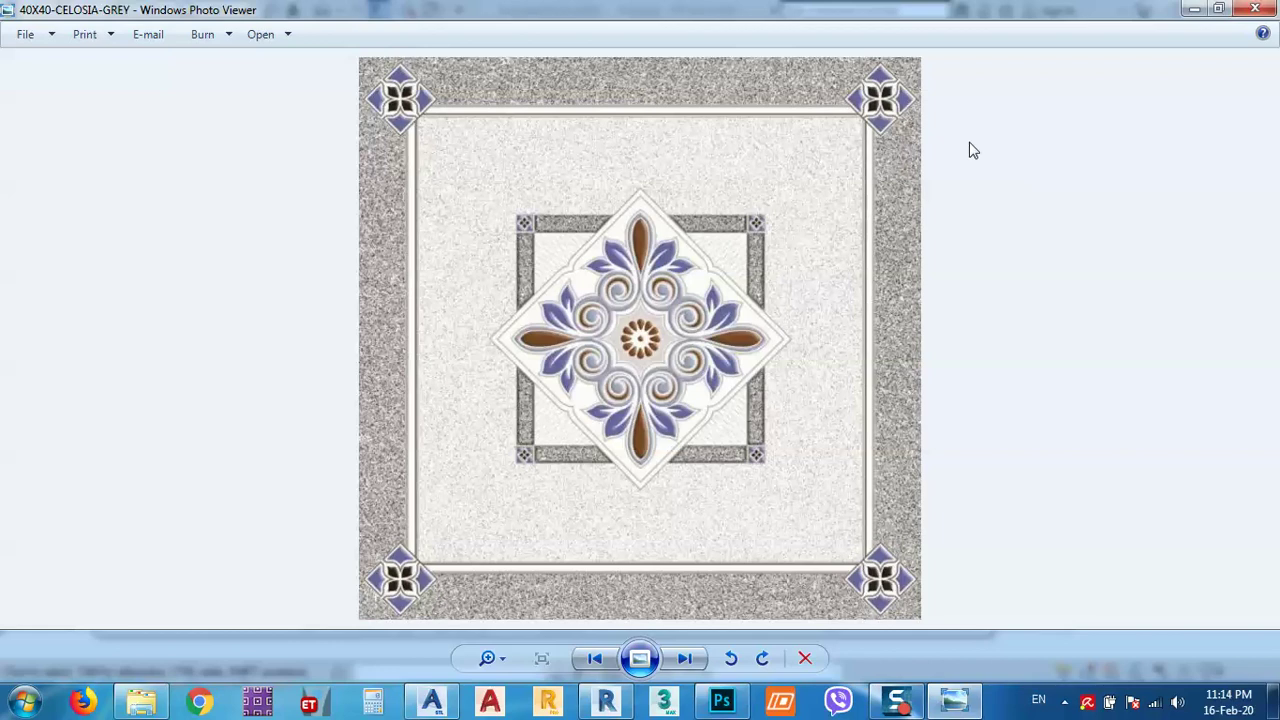
left_click(1254, 10)
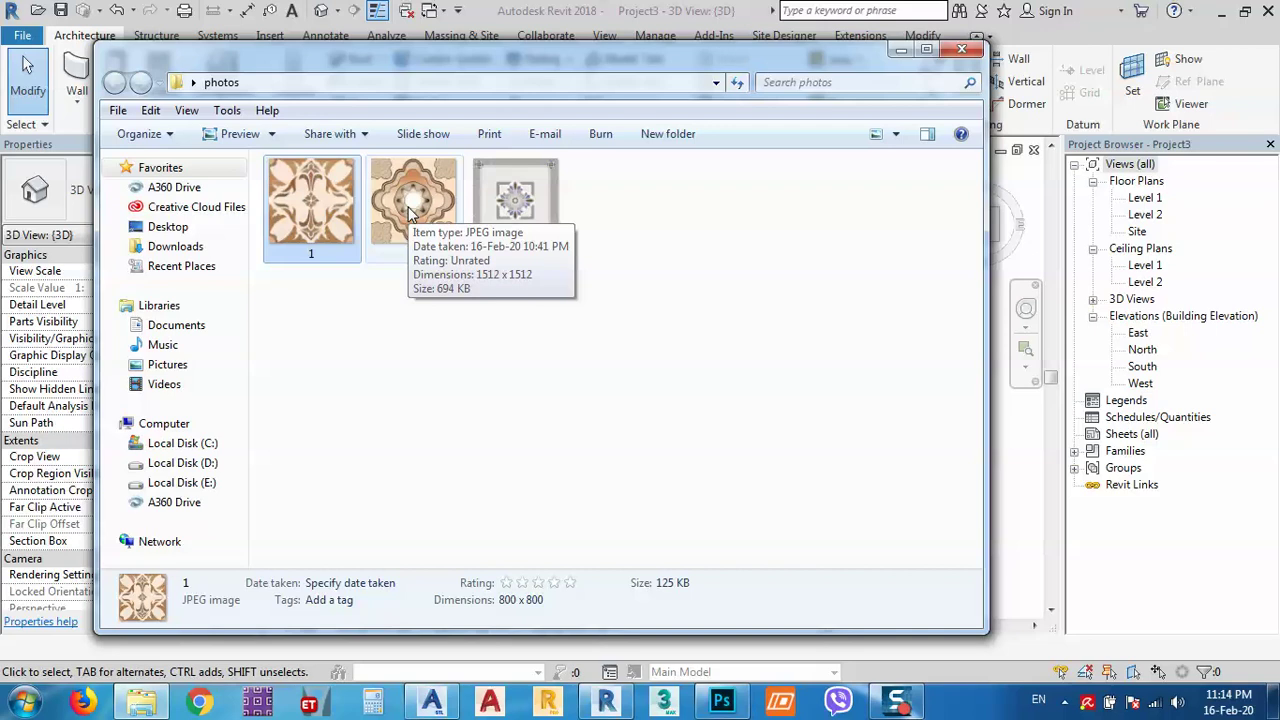
Check the file details of image 1 in the photos folder and return to the Revit model
left_click_drag(463, 112, 533, 115)
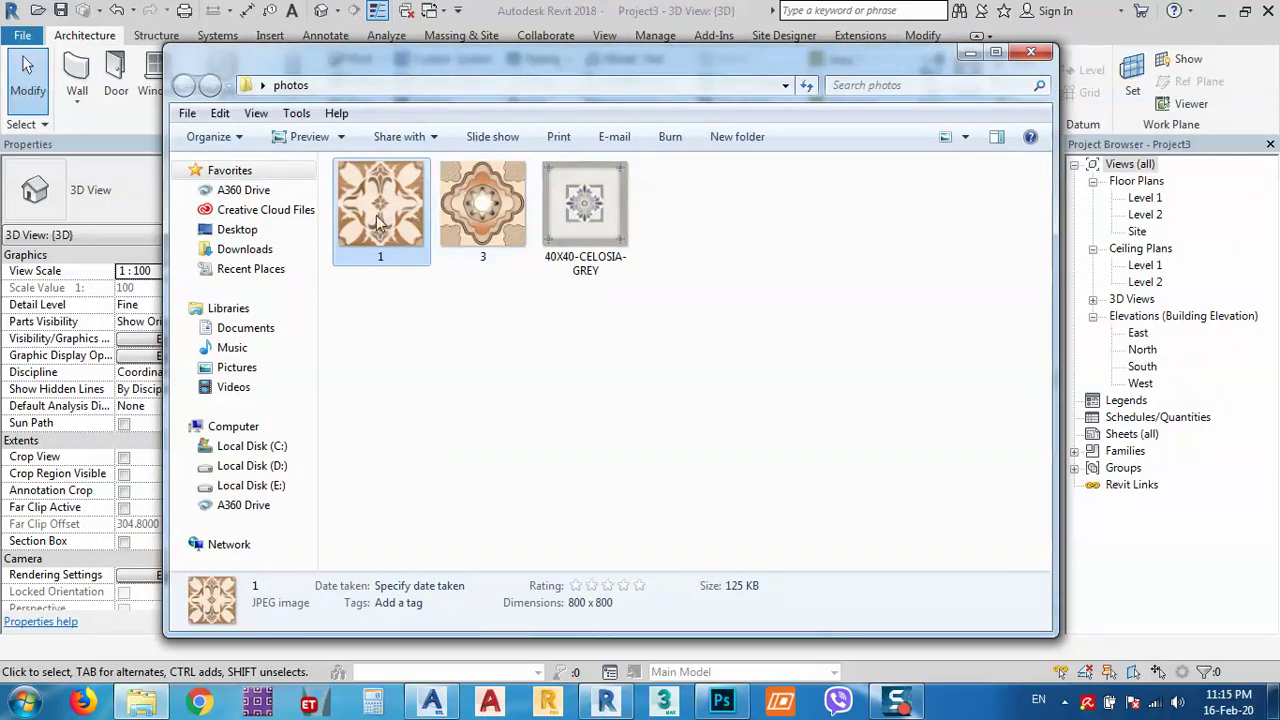
mouse_move(411, 213)
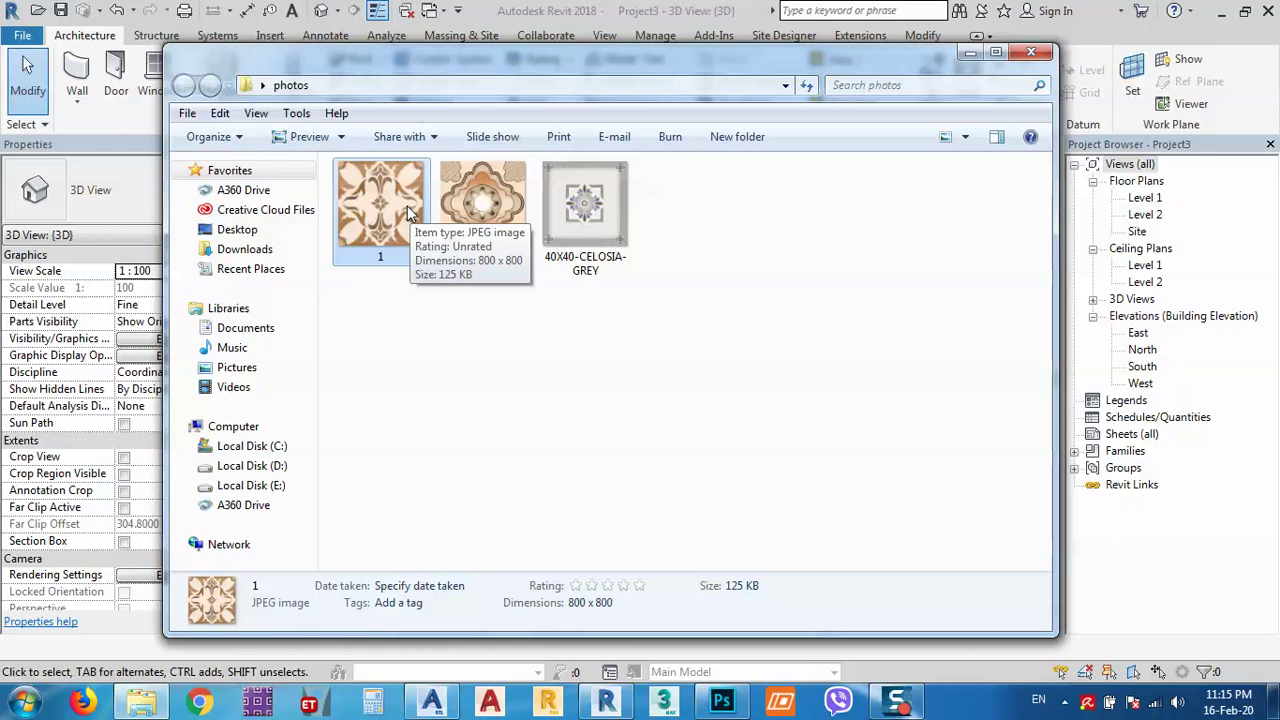
right_click(408, 213)
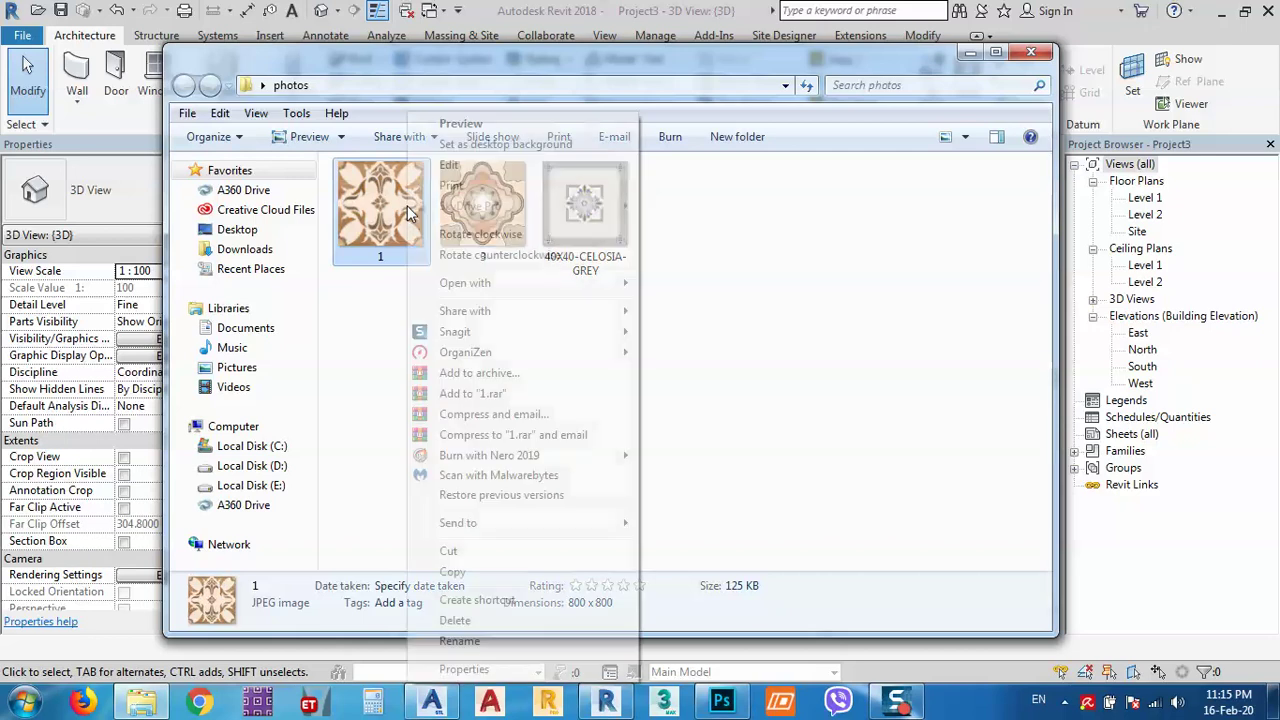
left_click(482, 671)
left_click(535, 243)
left_click_drag(545, 213, 667, 92)
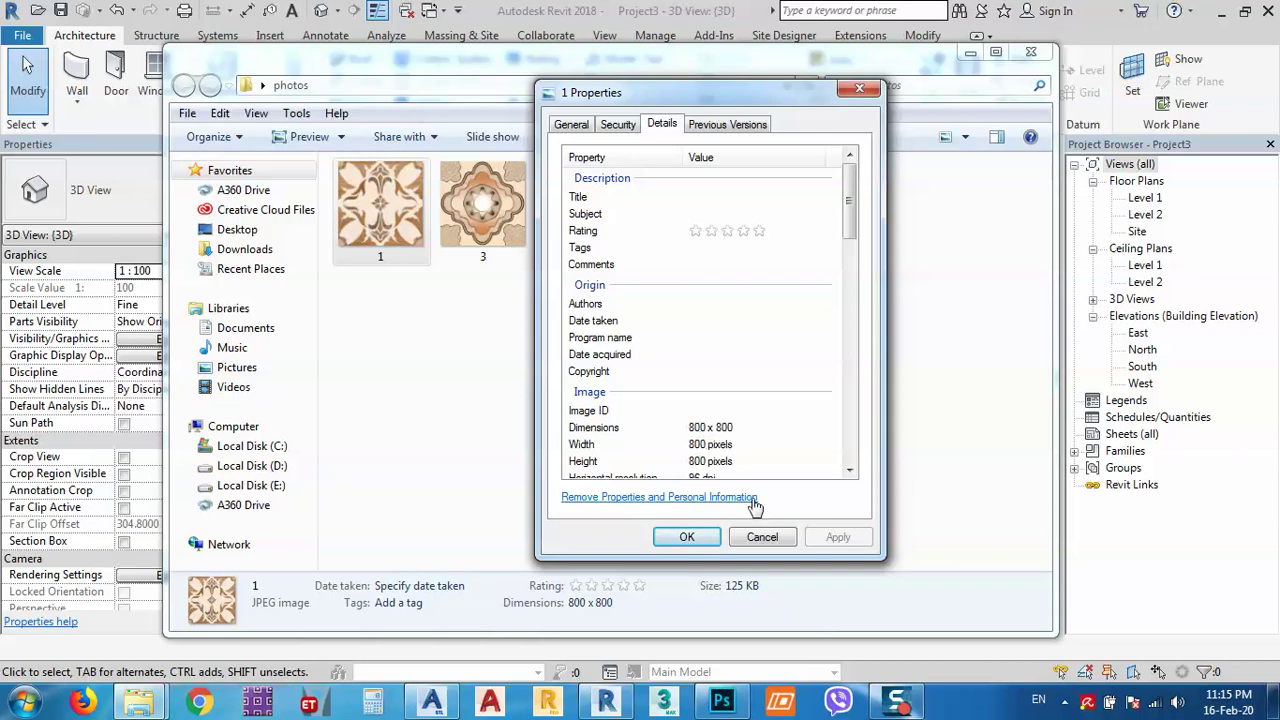
left_click(763, 537)
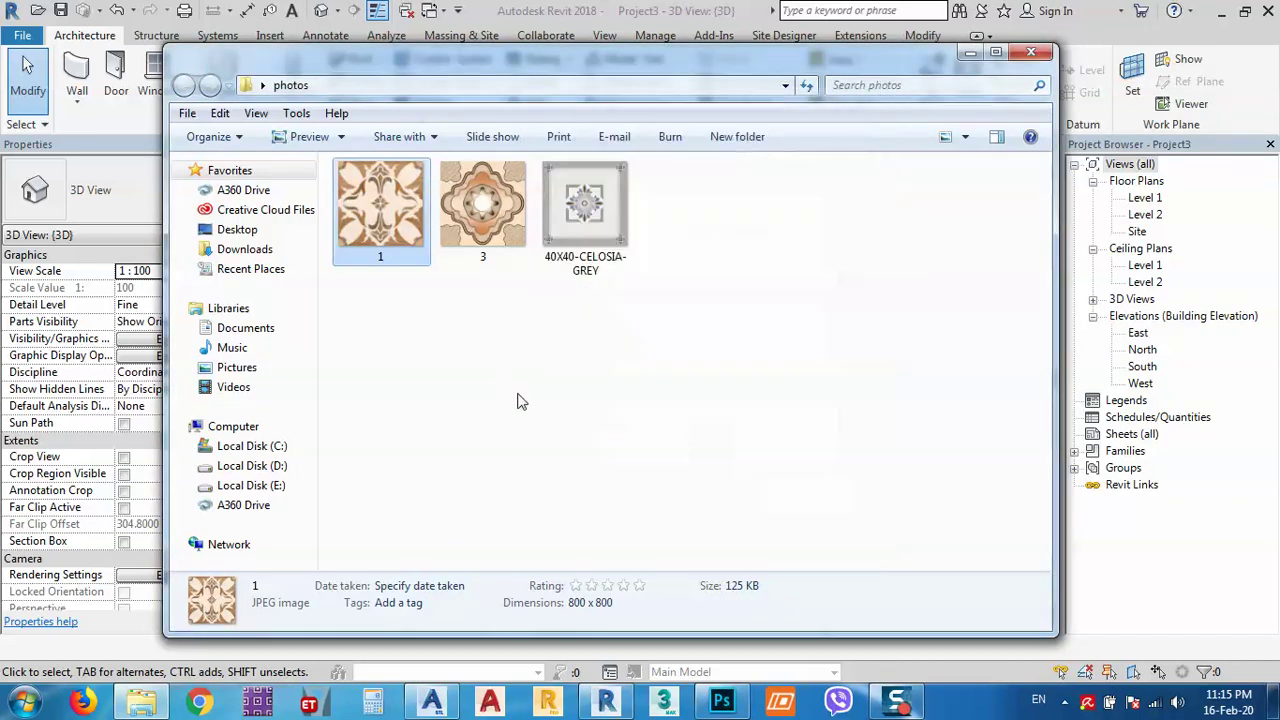
left_click(970, 52)
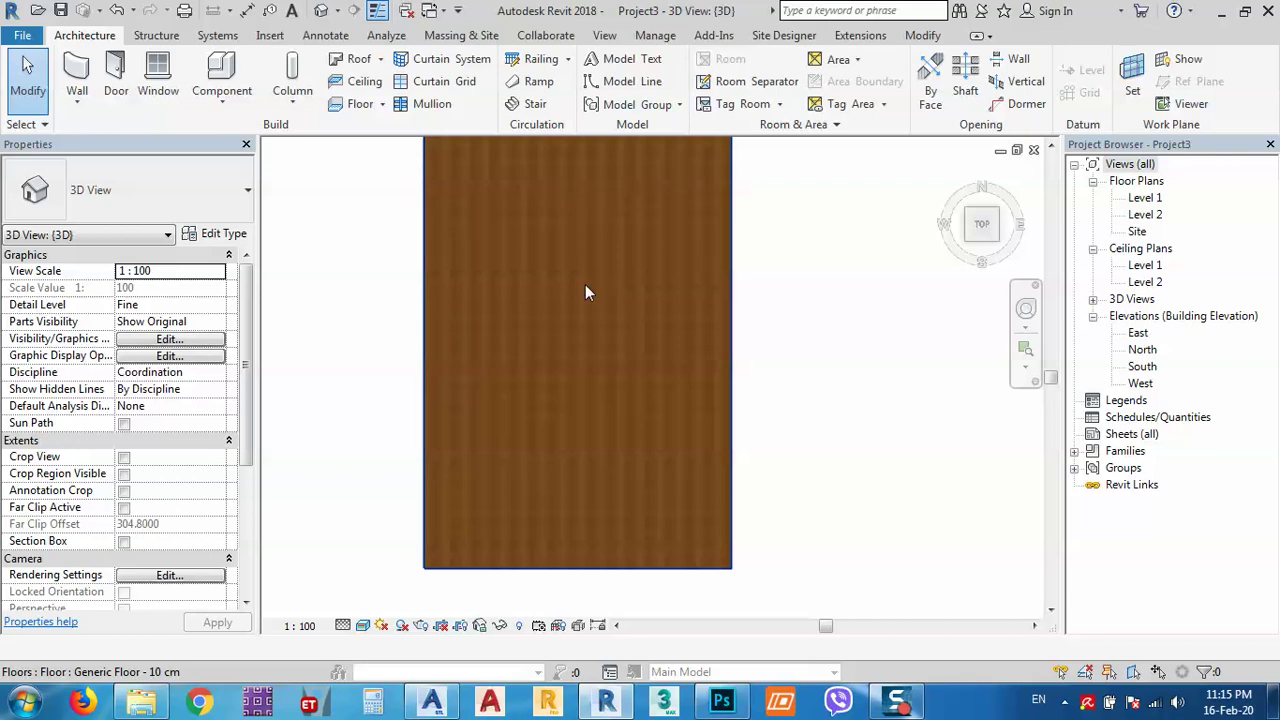
Open the appearance settings of the Door - Panel material used in the floor's structure layer
middle_click_drag(457, 305, 600, 349)
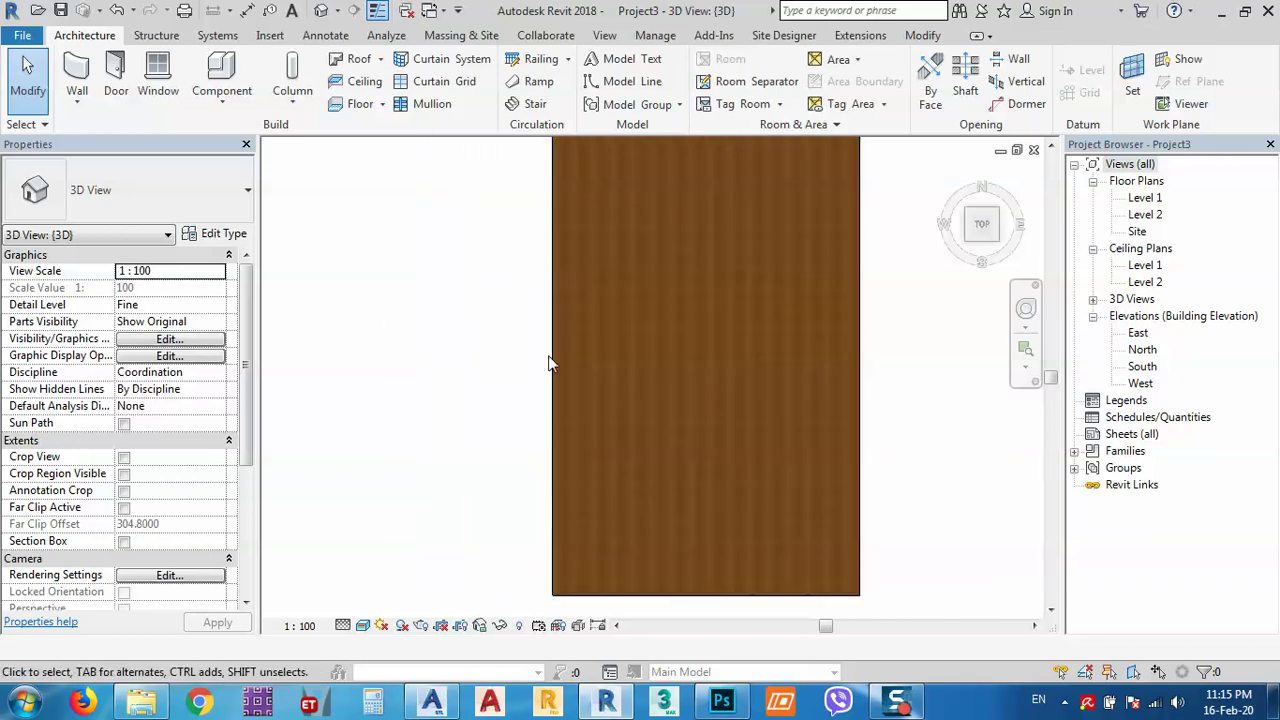
middle_click_drag(645, 416, 617, 346)
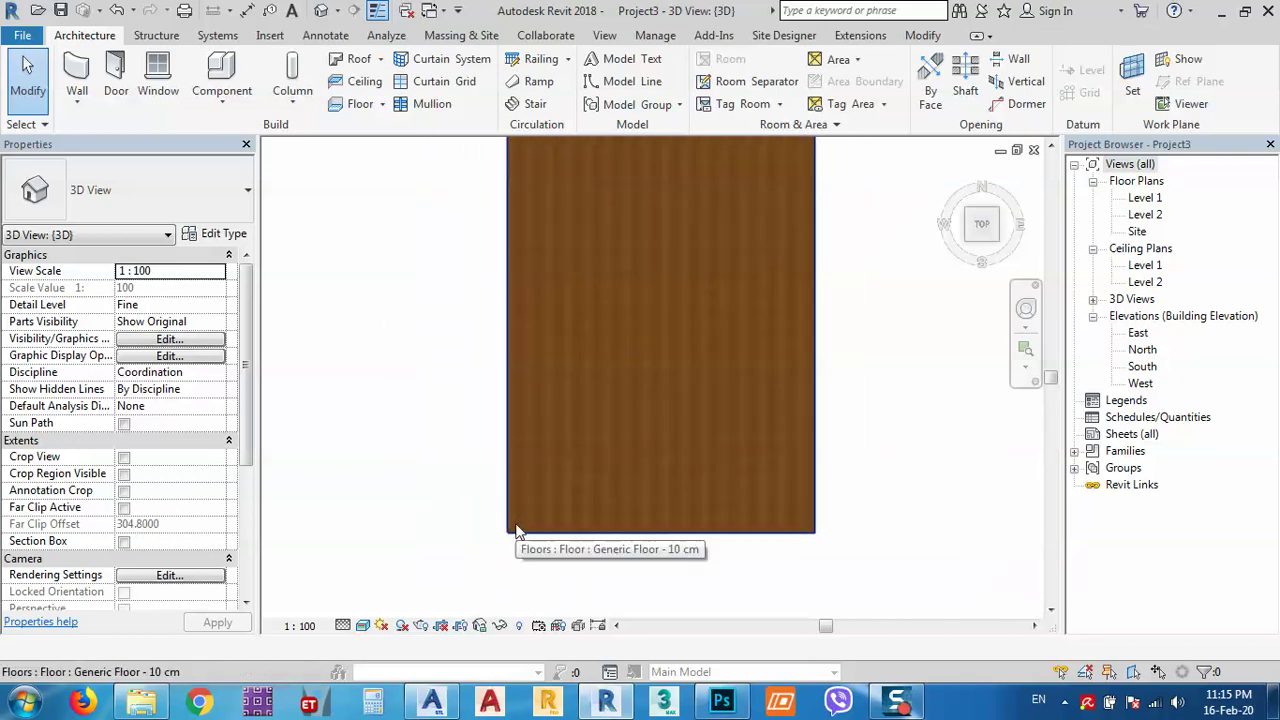
scroll(516, 531, "up", 2)
scroll(515, 527, "up", 2)
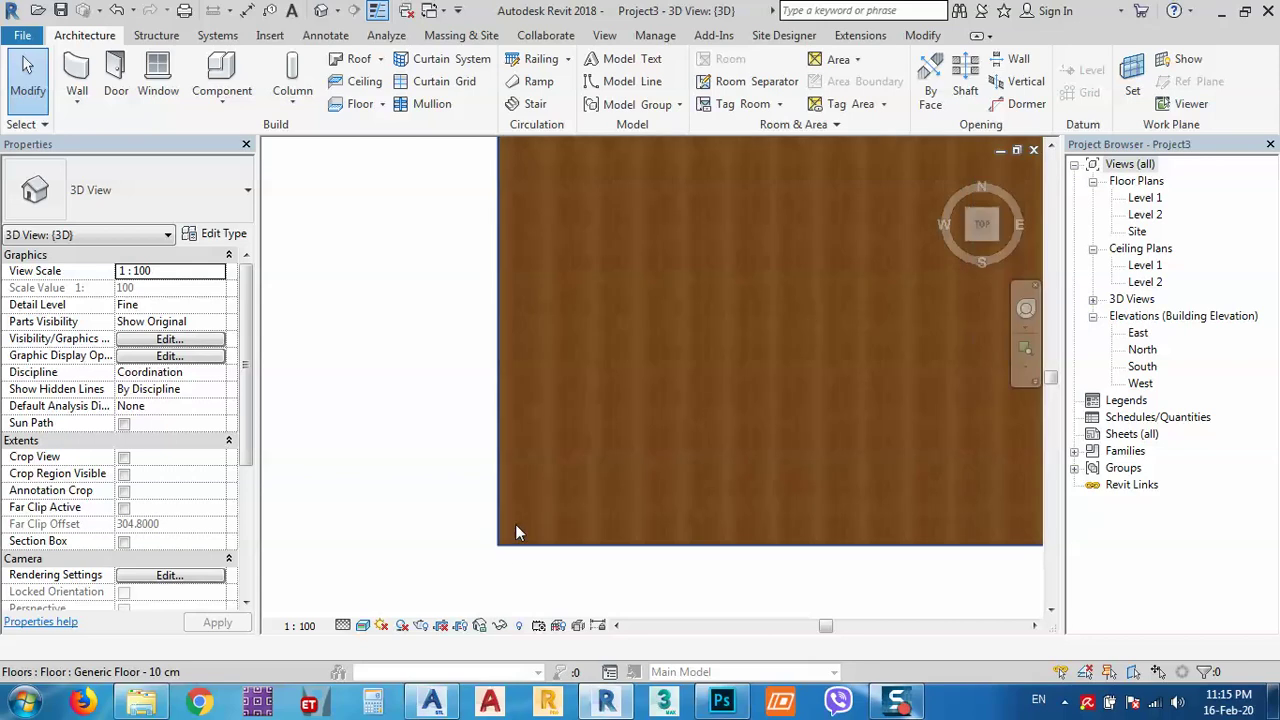
left_click(490, 435)
left_click(212, 234)
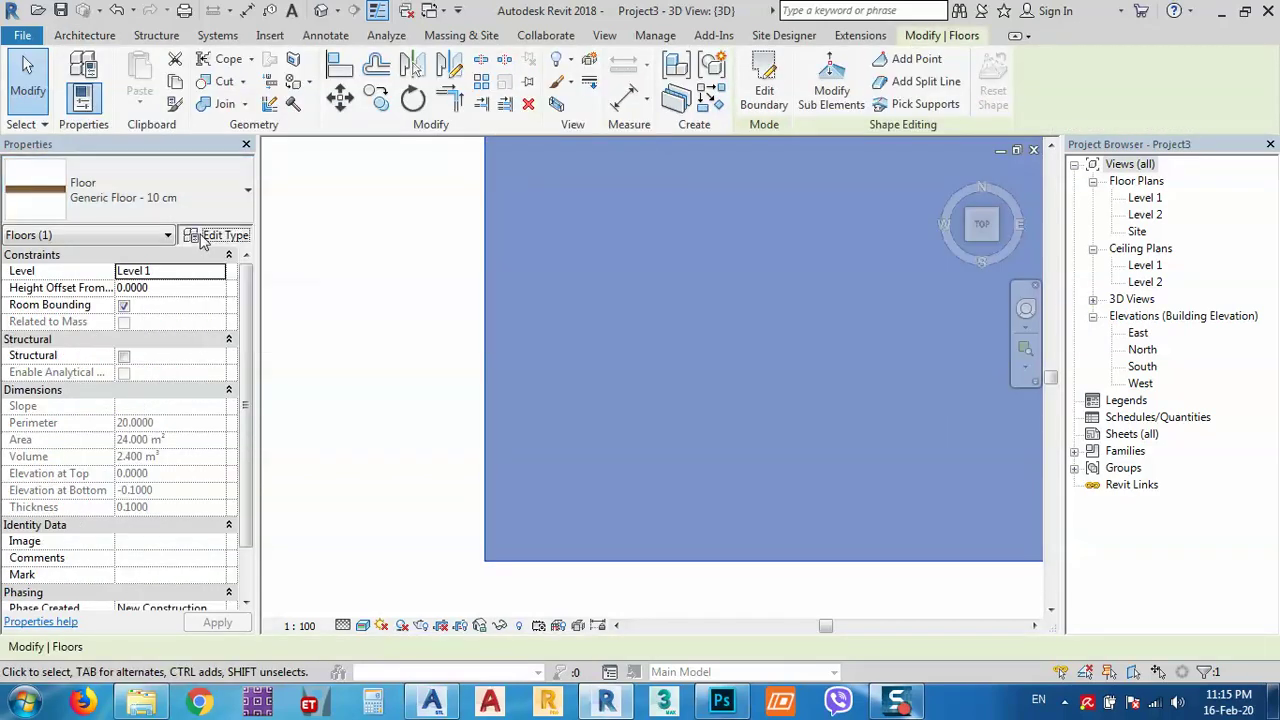
left_click(555, 240)
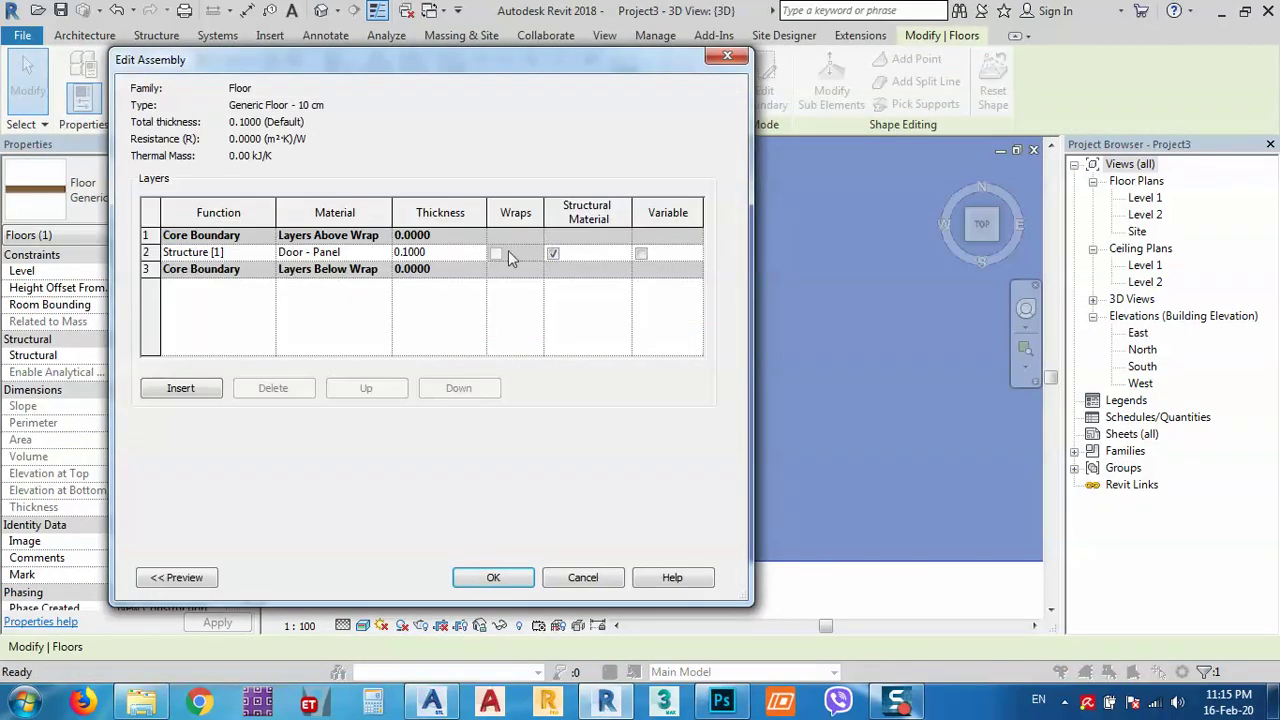
left_click(377, 252)
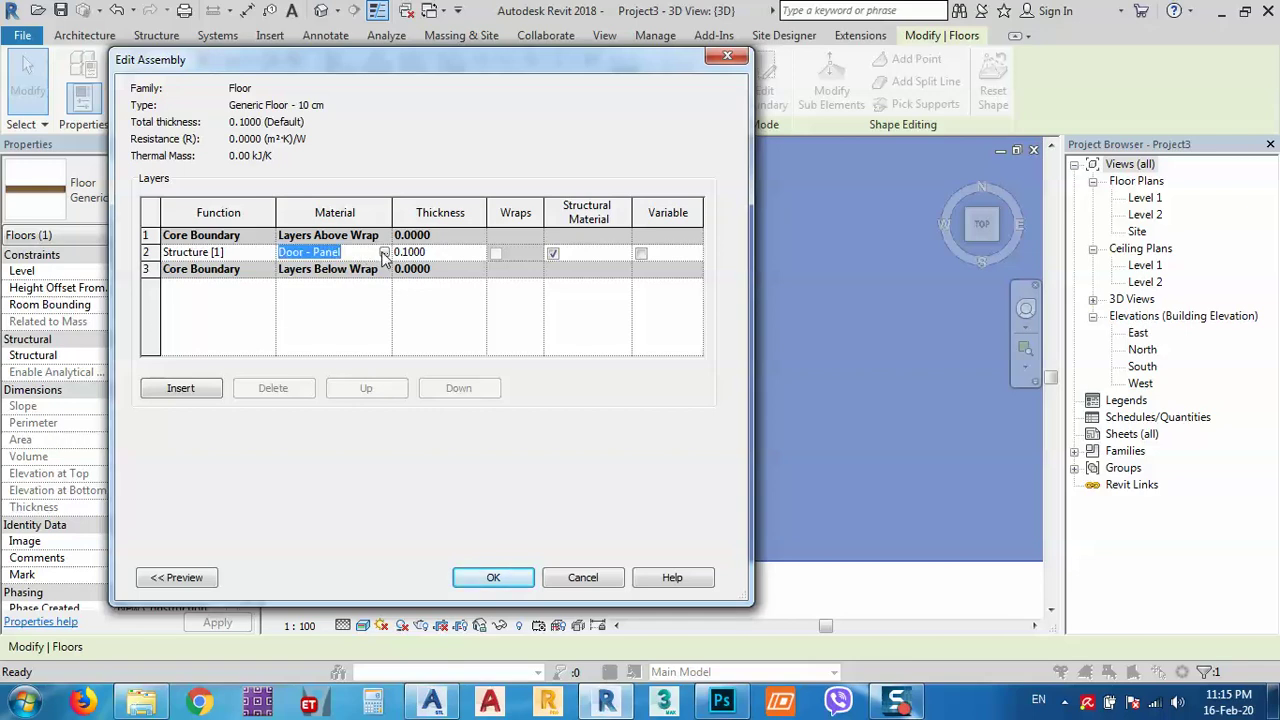
left_click(384, 253)
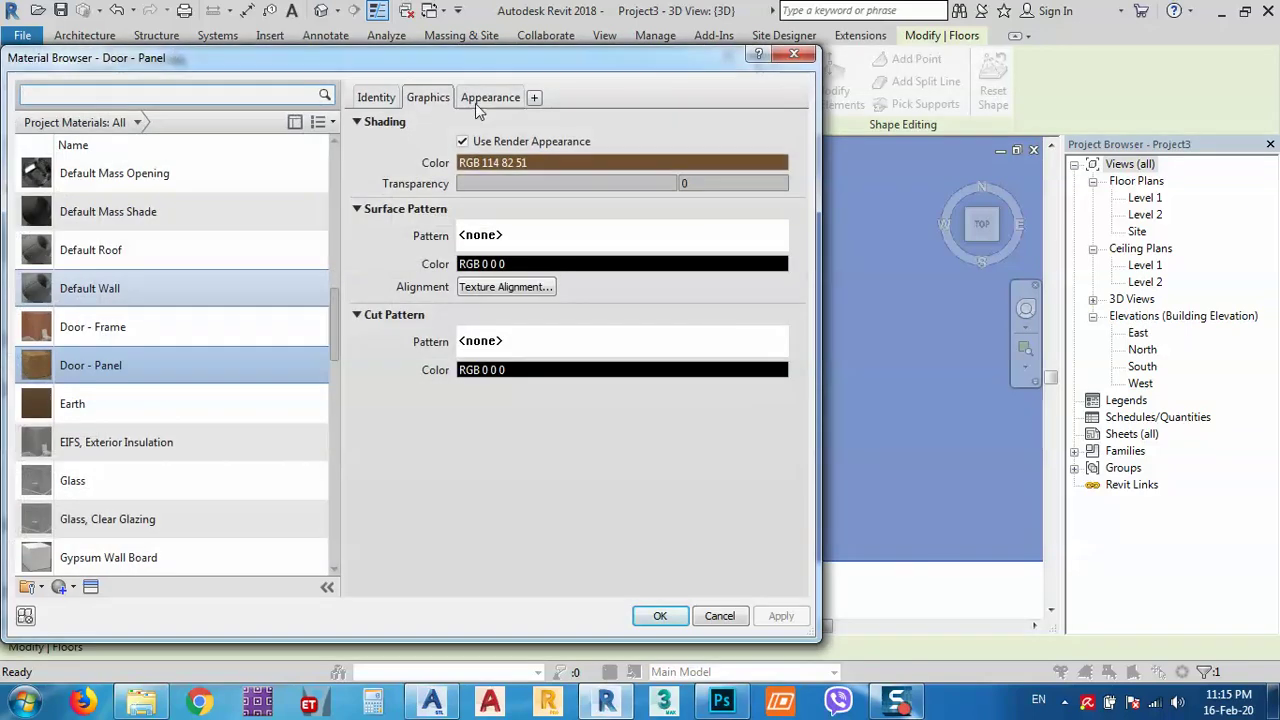
left_click(475, 100)
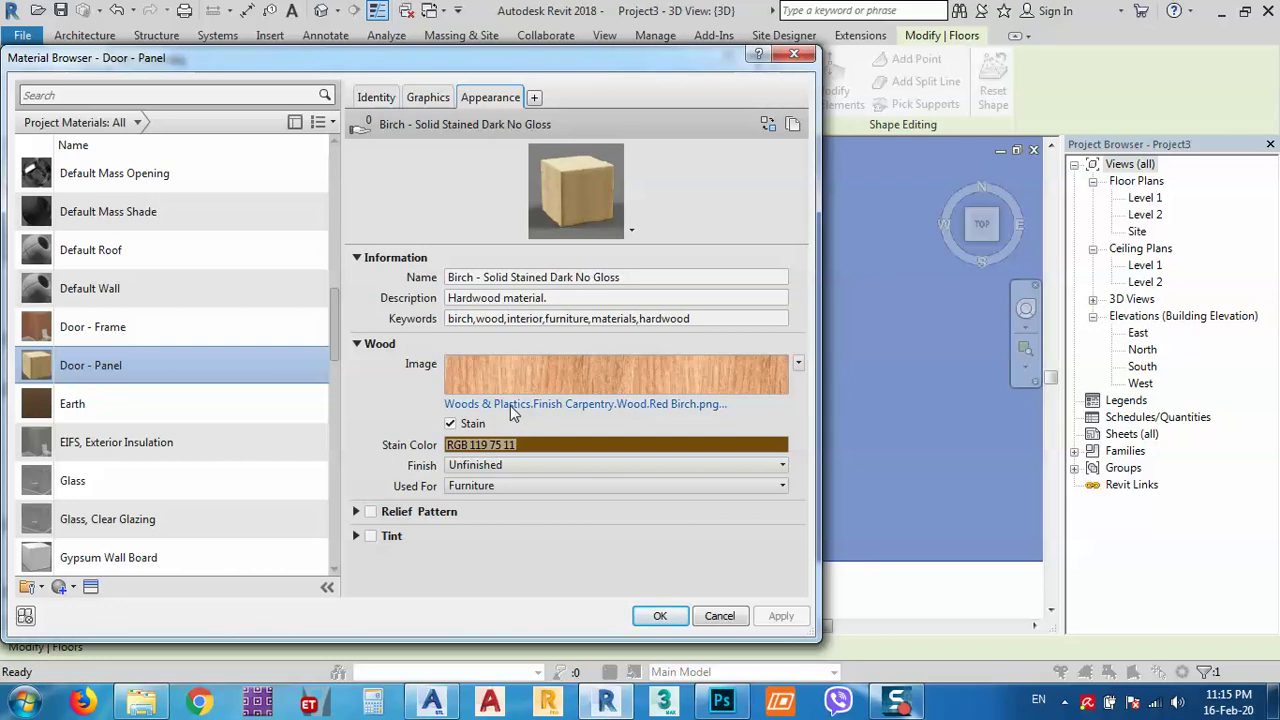
Replace the wood image of the Door - Panel appearance with image 3 from the photos folder on the desktop
left_click(510, 405)
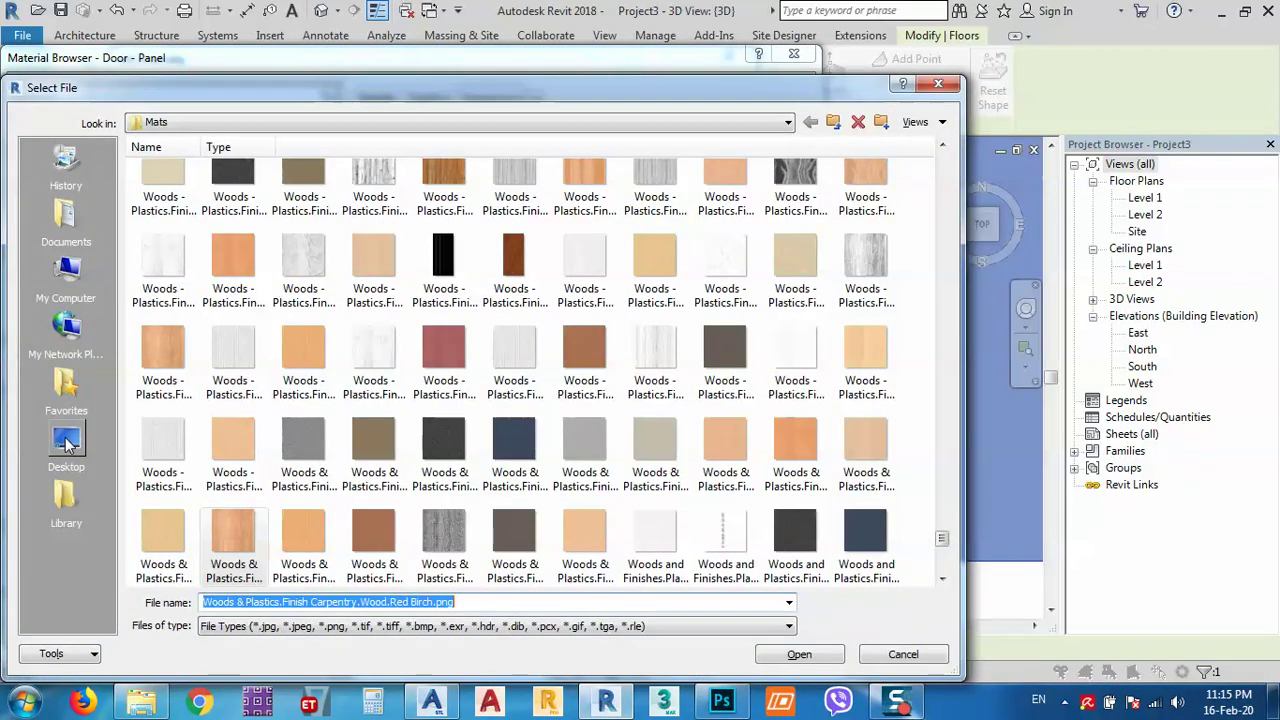
left_click(67, 443)
double_click(508, 290)
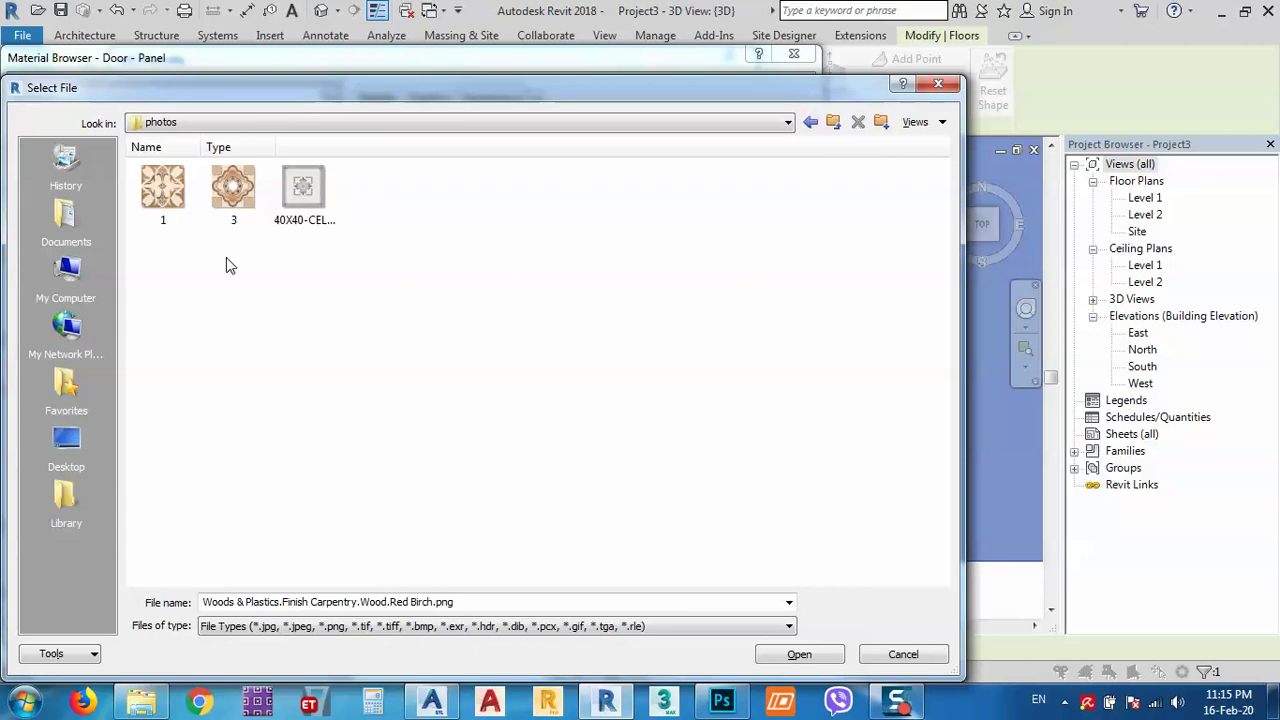
double_click(230, 195)
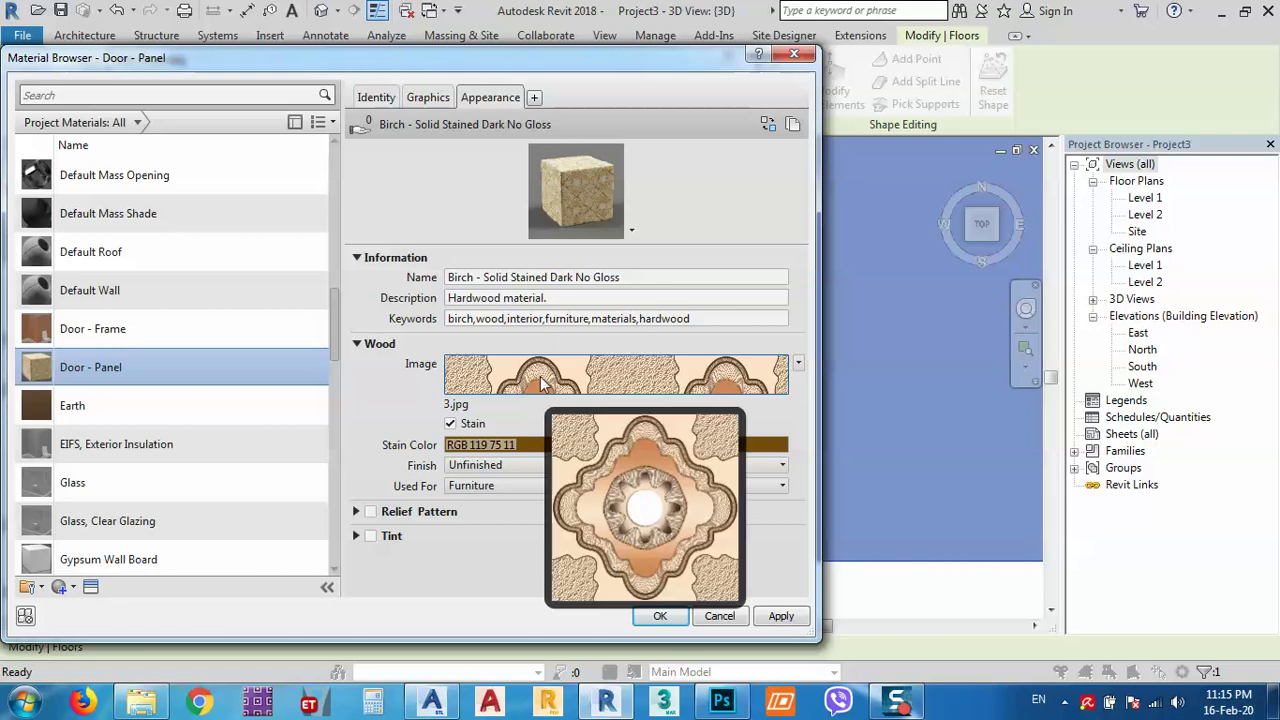
Open the image 3 texture for editing and set its sample size to 0.4 m with the aspect ratio locked
mouse_move(535, 381)
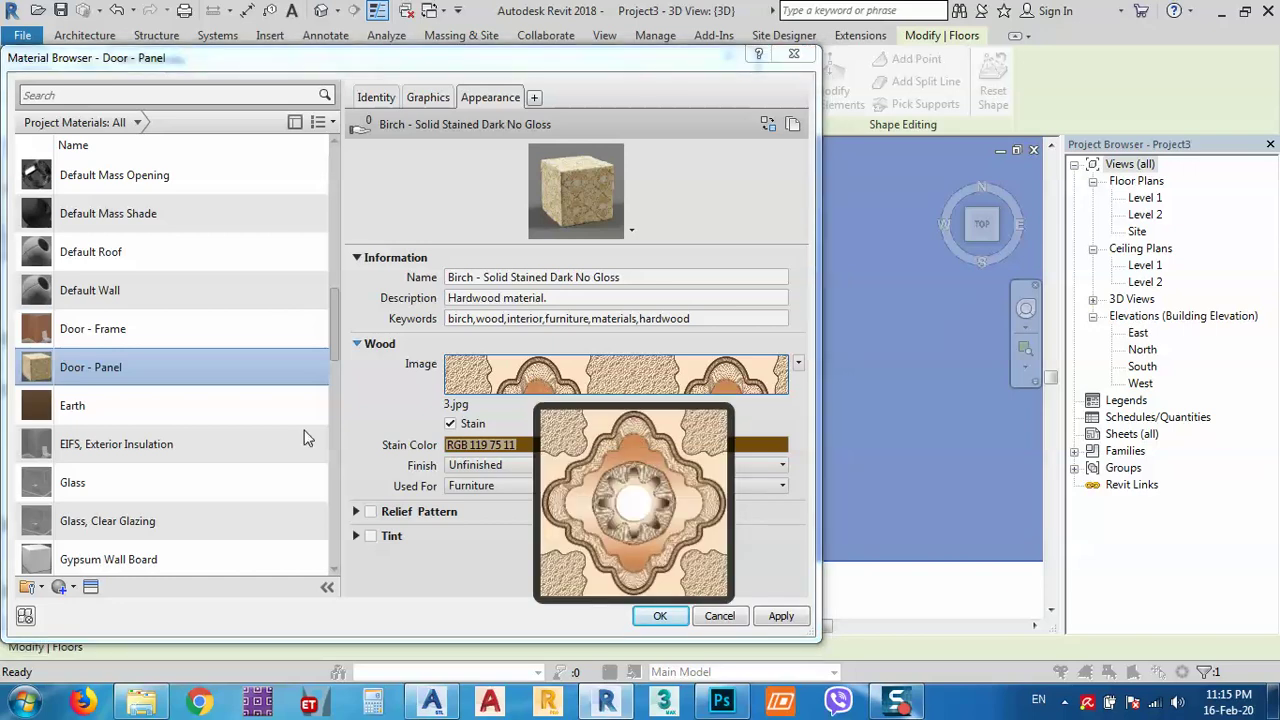
left_click(521, 386)
left_click(188, 541)
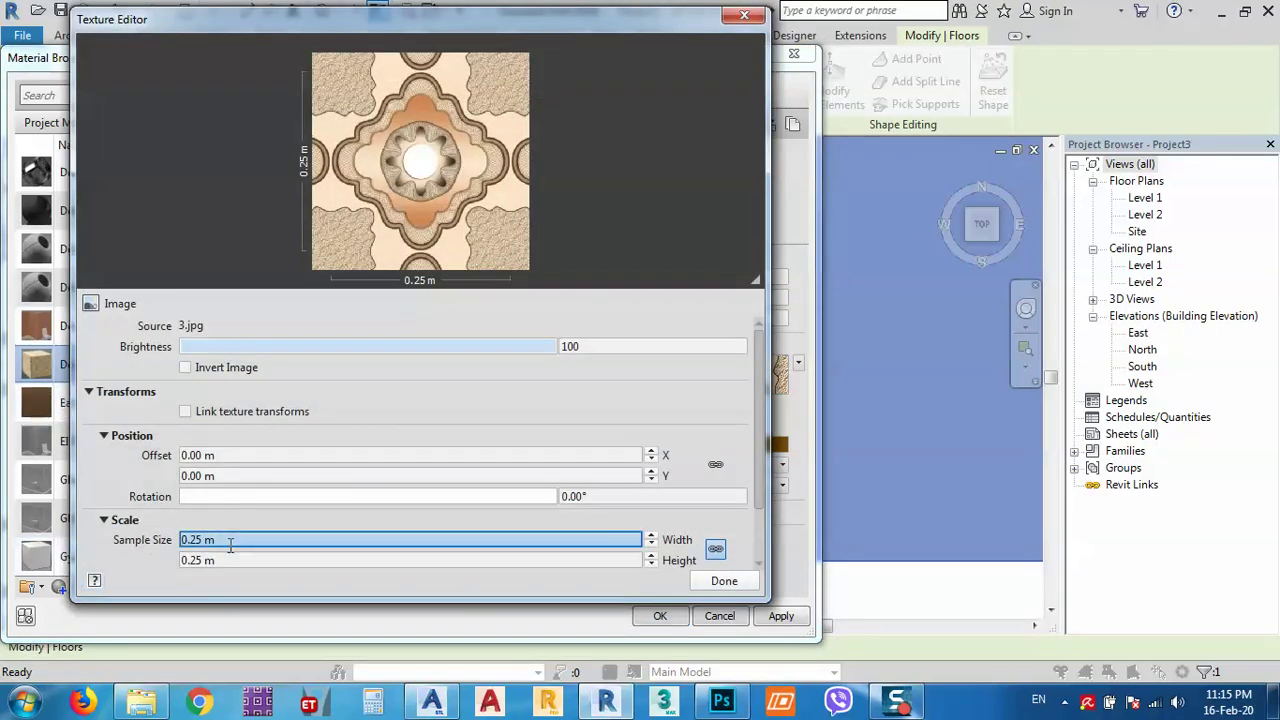
double_click(168, 541)
type(".4")
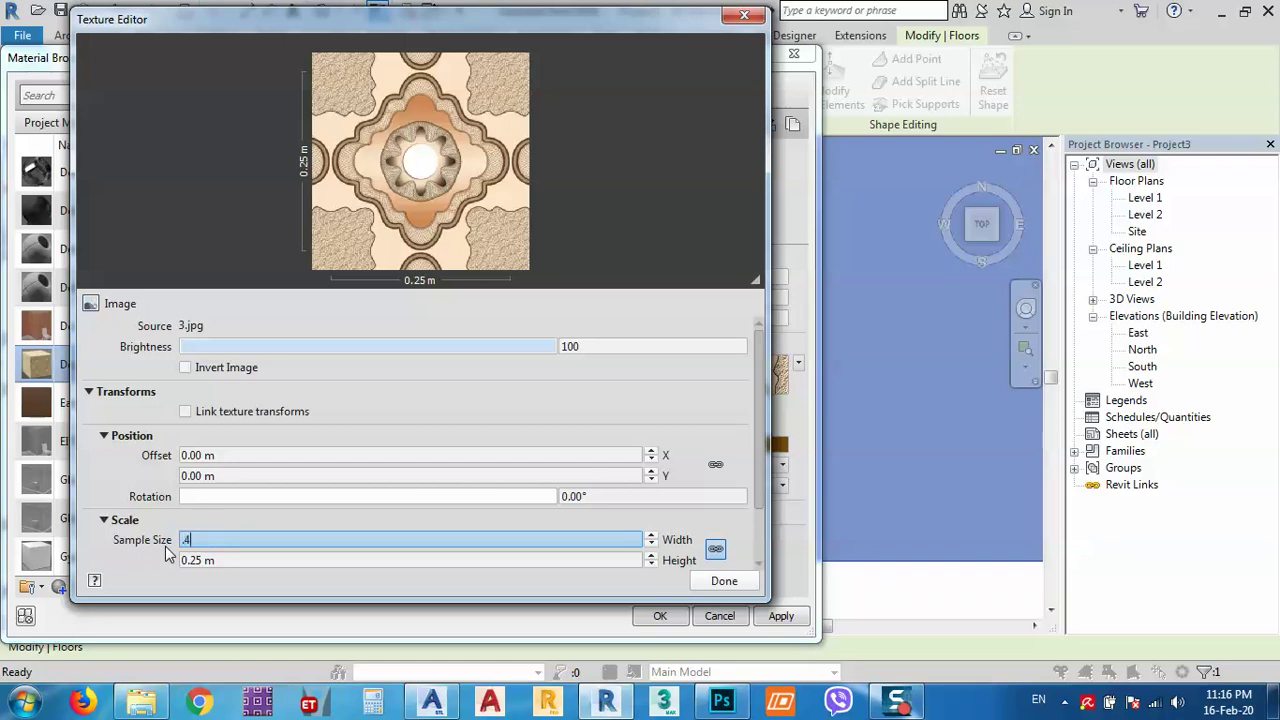
key("Return")
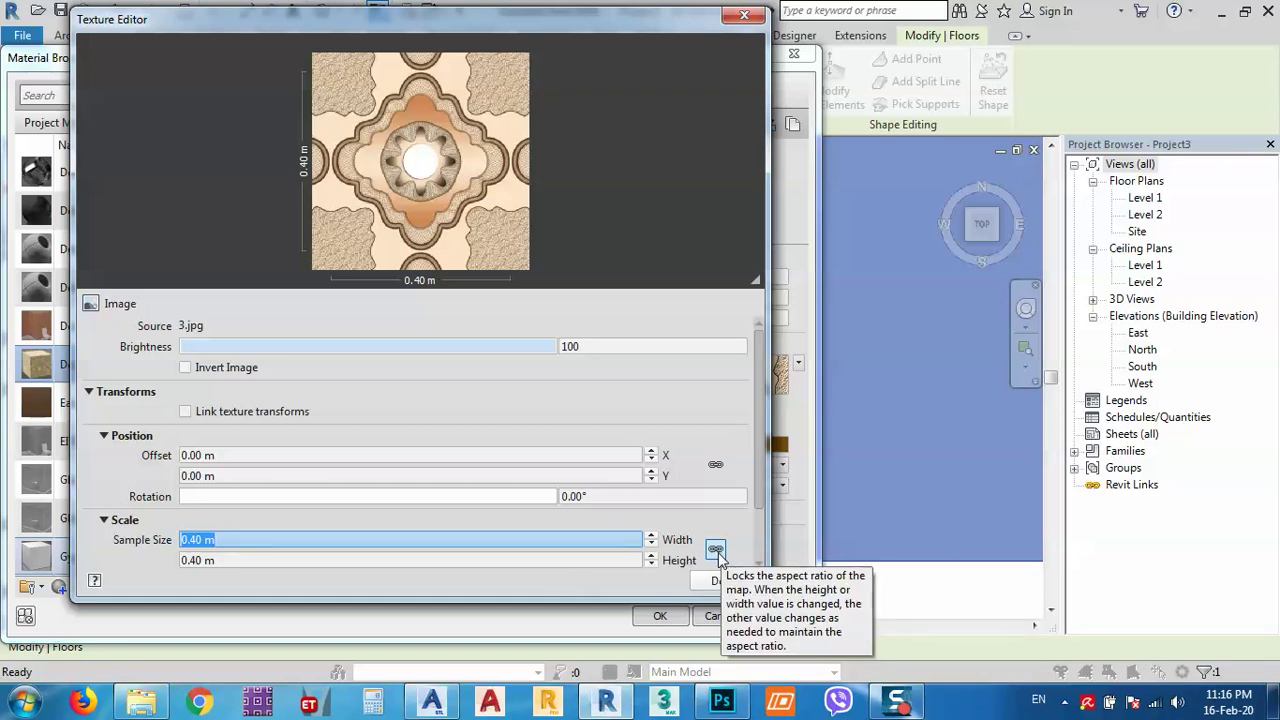
Set the texture's sample height to 0.3 m while width and height are linked
left_click(183, 560)
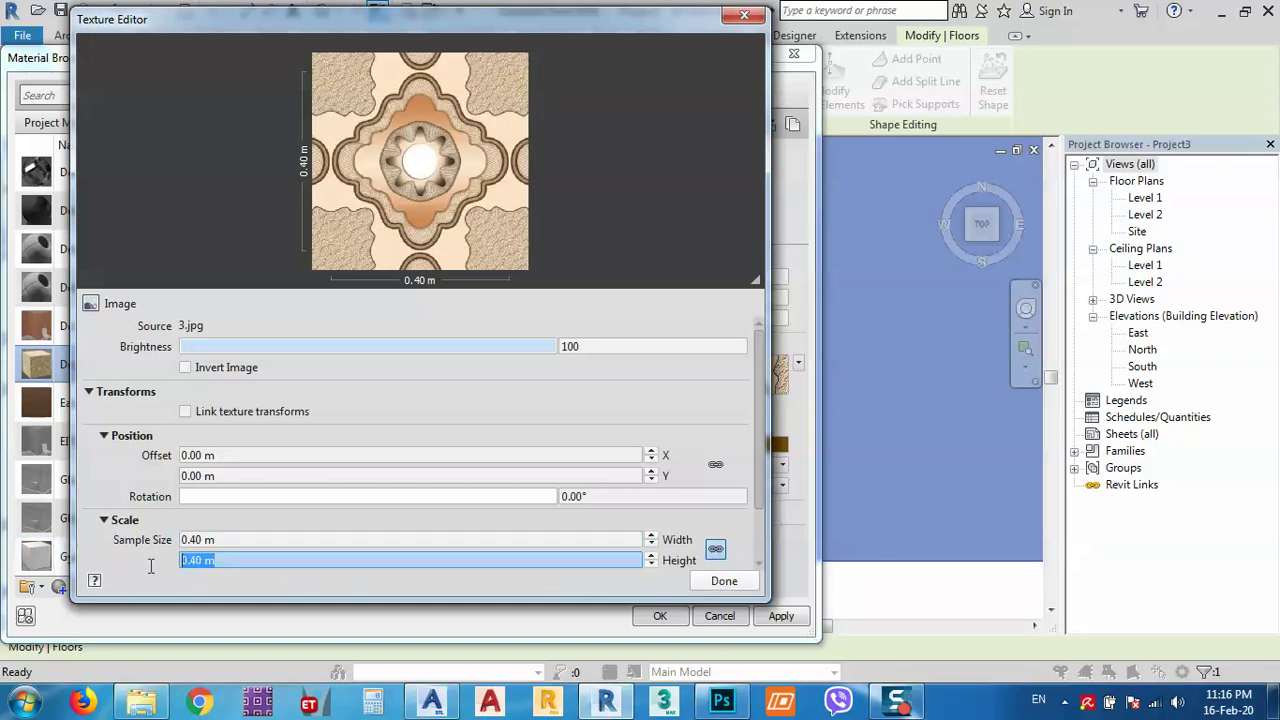
type("0.3")
key("Return")
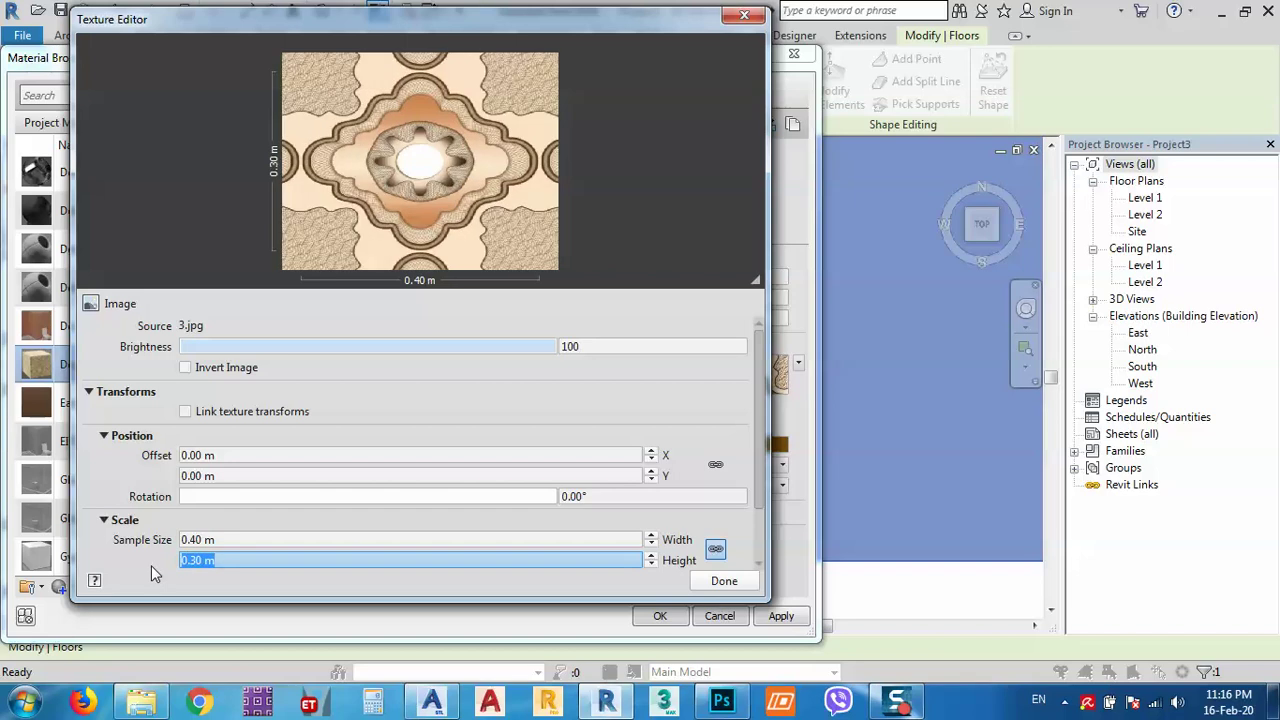
Unlock the sample size aspect ratio and set only the texture's width to 0.4 m
left_click(715, 552)
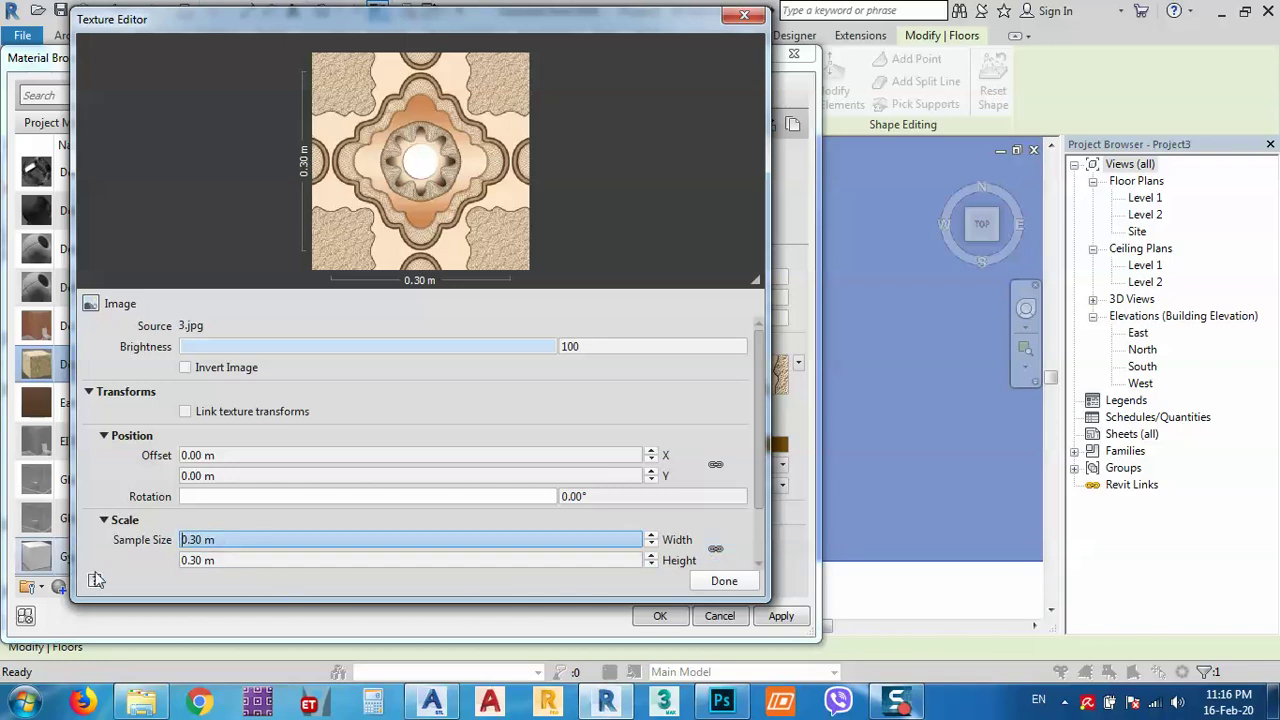
left_click_drag(216, 540, 170, 541)
key("BackSpace")
type(".4")
key("Return")
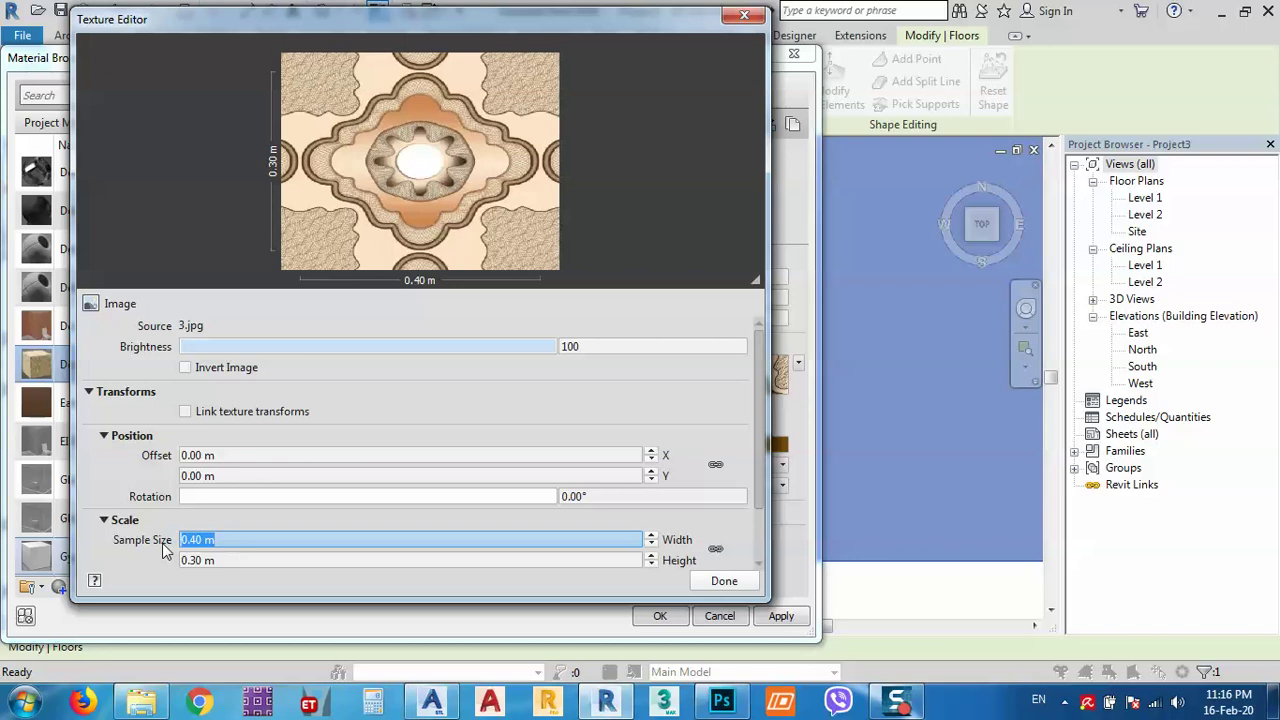
key("Tab")
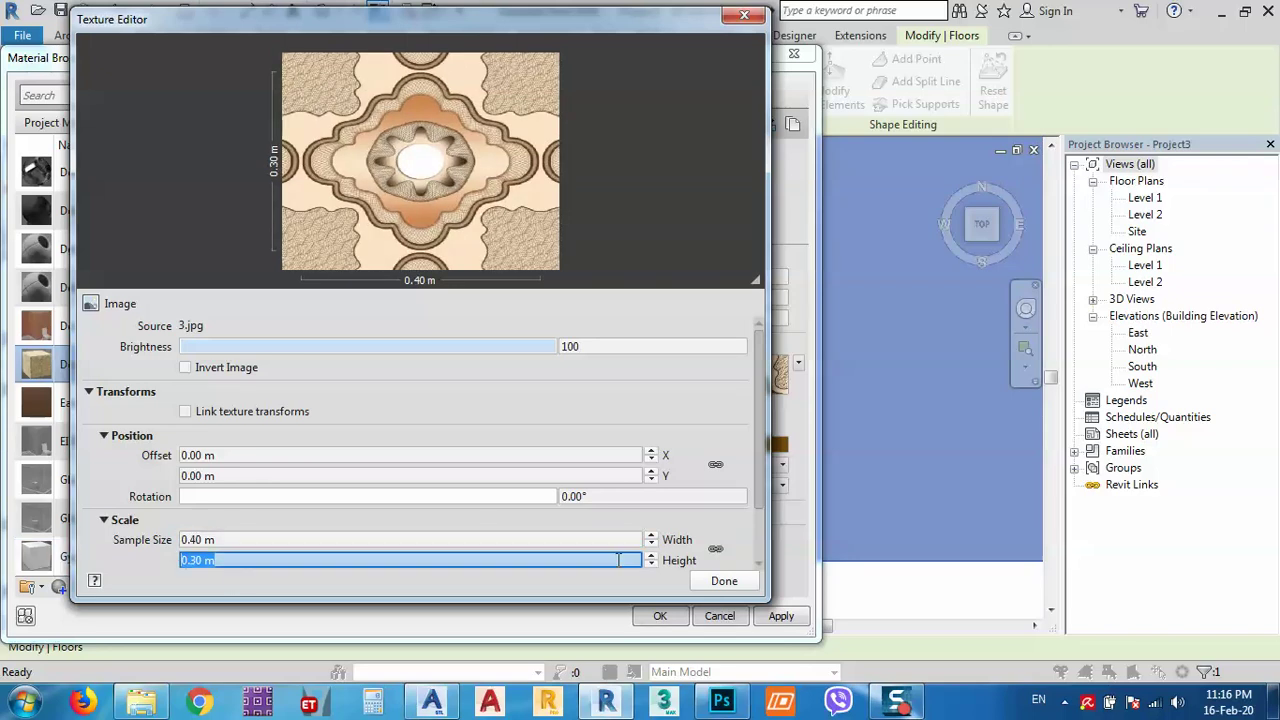
Lock the sample size aspect ratio again and set the texture's height to 0.4 m
left_click(714, 550)
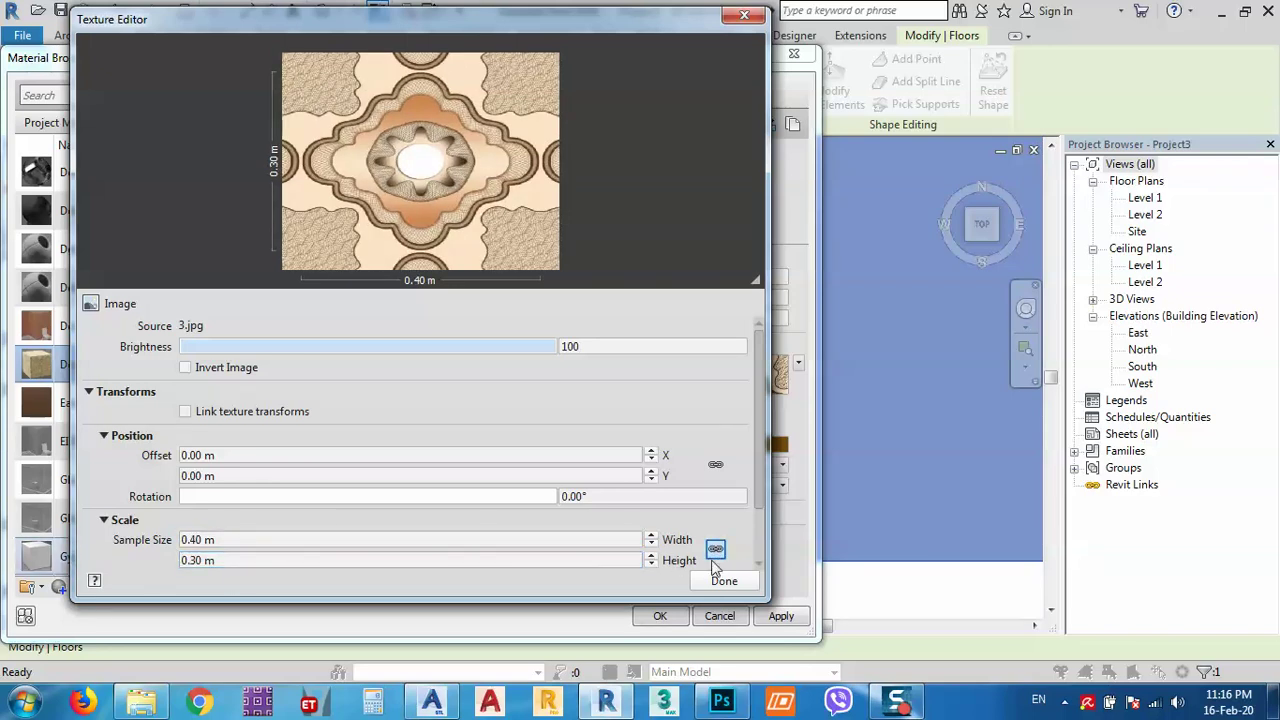
left_click(228, 563)
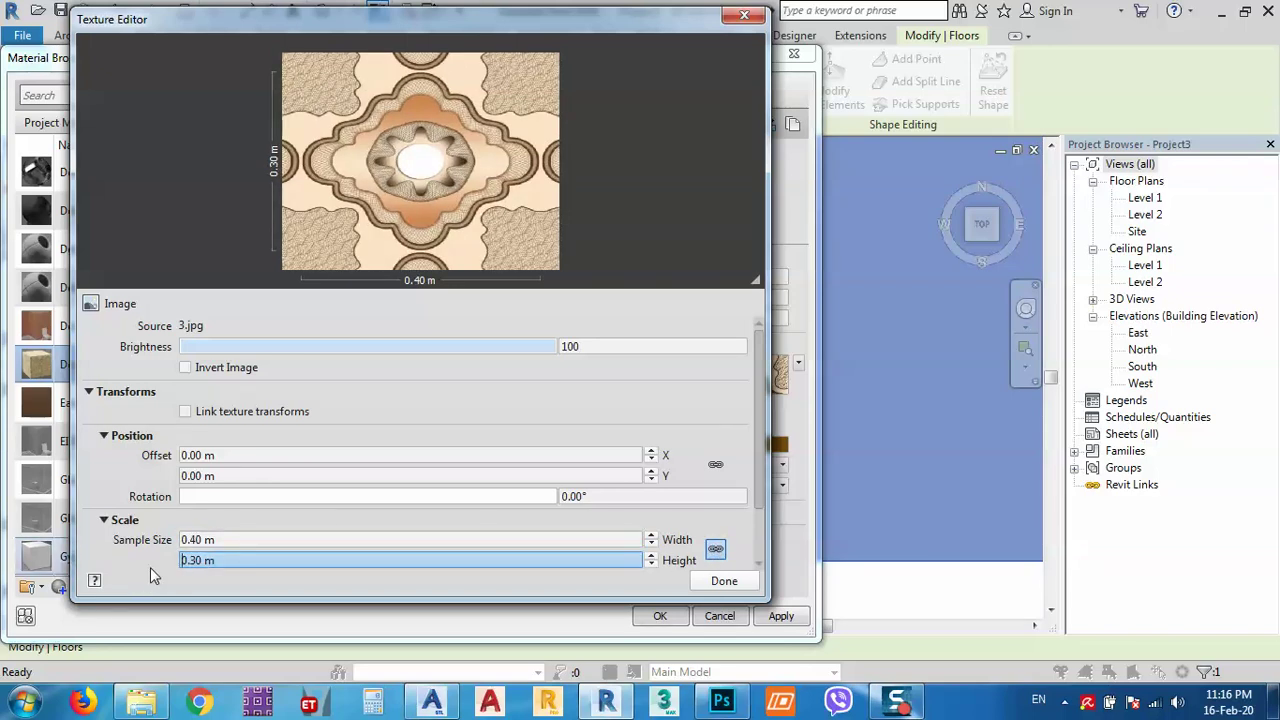
left_click_drag(219, 560, 166, 564)
type("0.4")
key("Return")
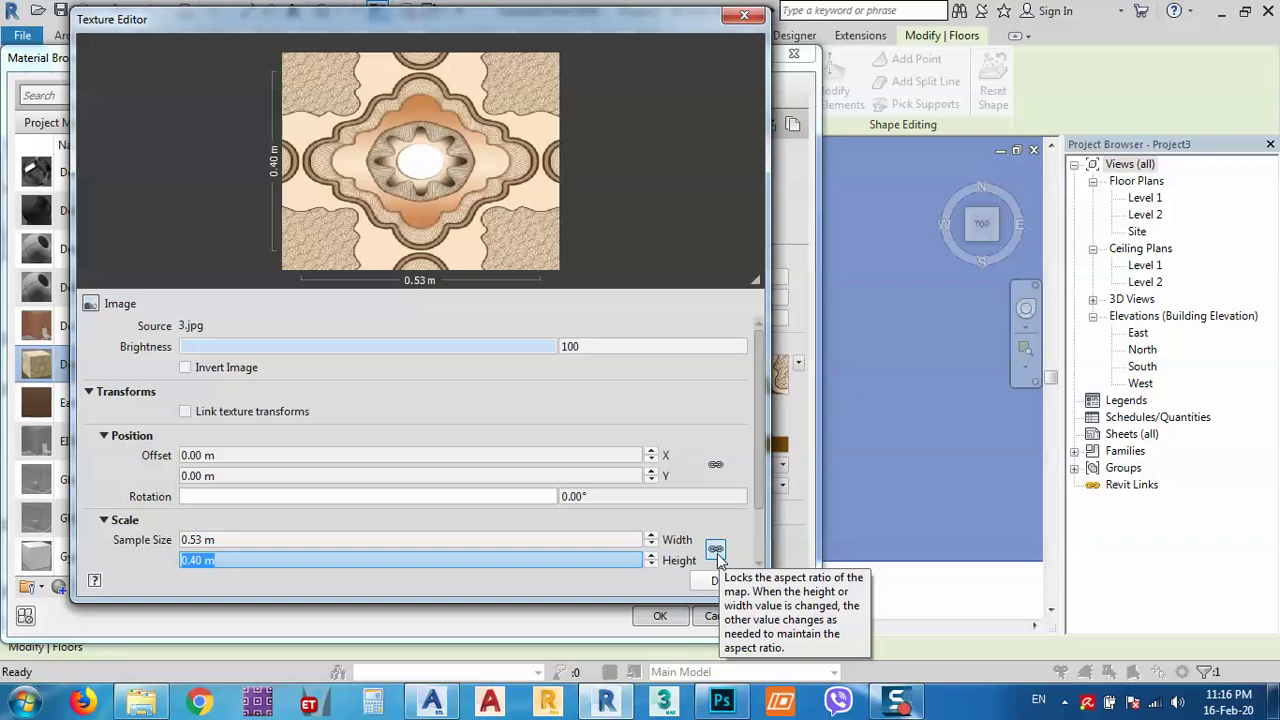
Unlock the aspect ratio and set the texture's sample width to 0.4 m to match the height
left_click(260, 539)
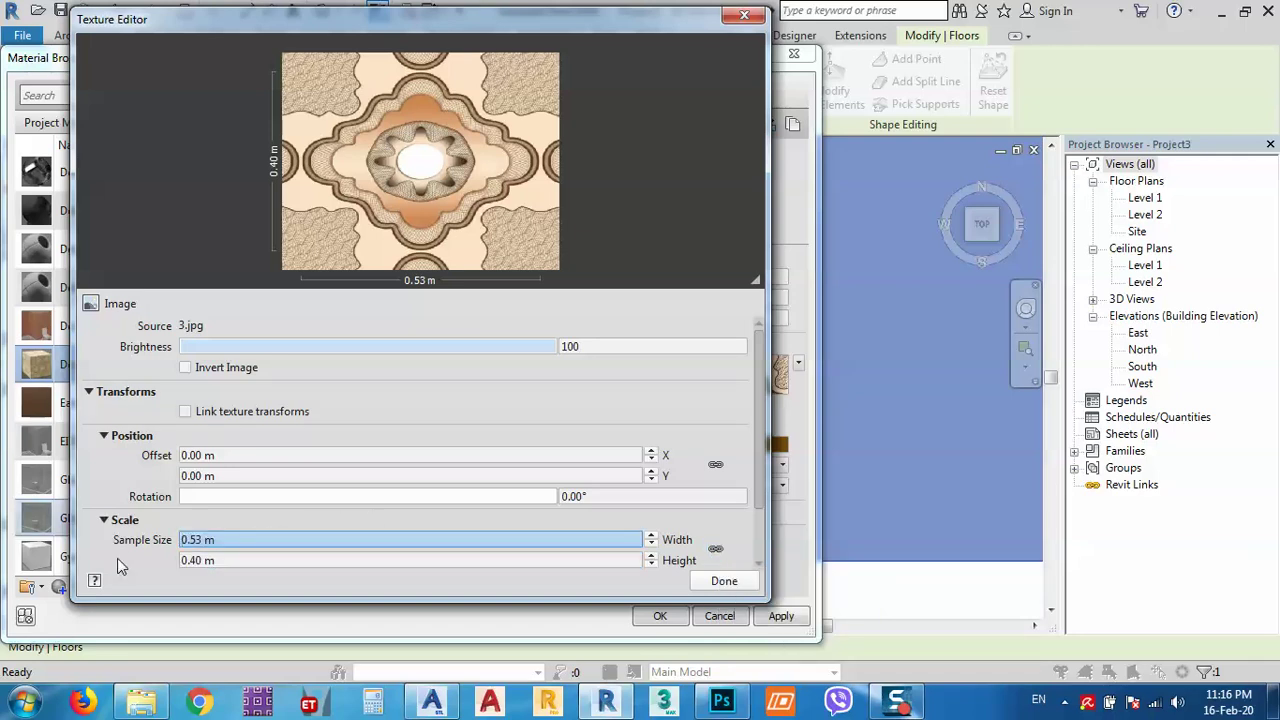
left_click_drag(218, 540, 146, 553)
type(".4")
key("Return")
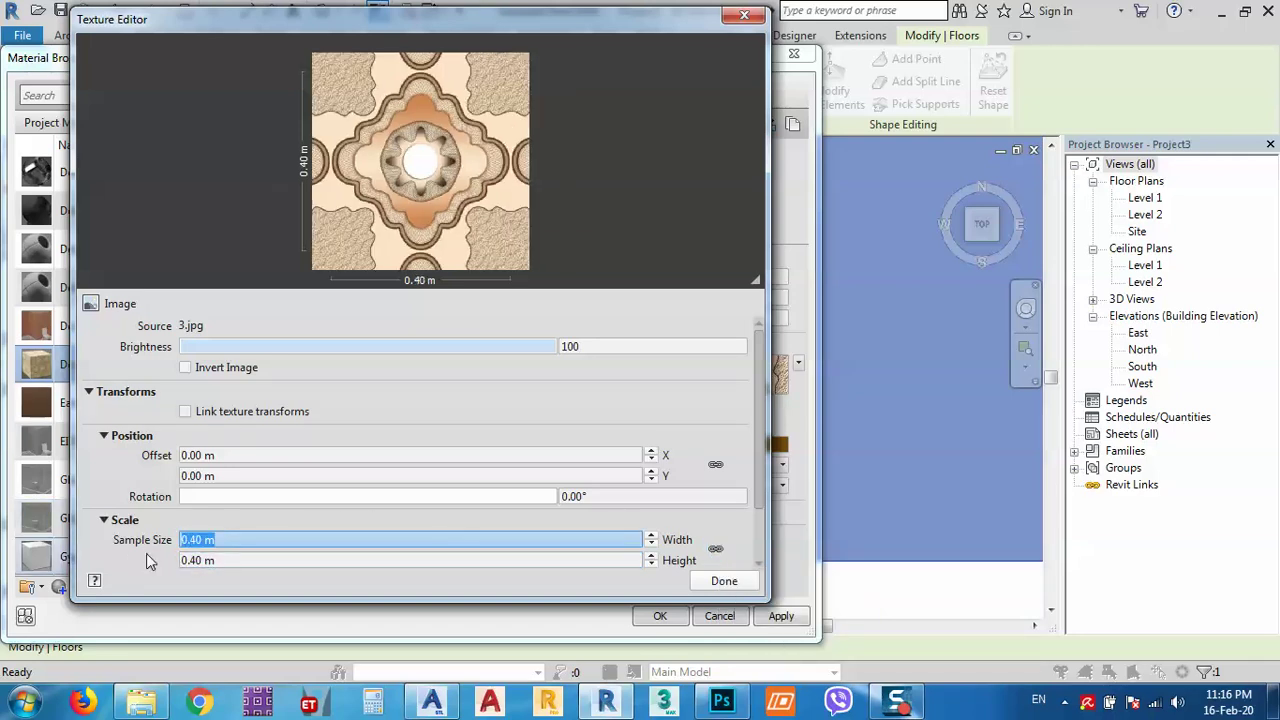
Relock the aspect ratio, try a sample width of 0.5 m, and return the sample size to 0.4 m
left_click(715, 548)
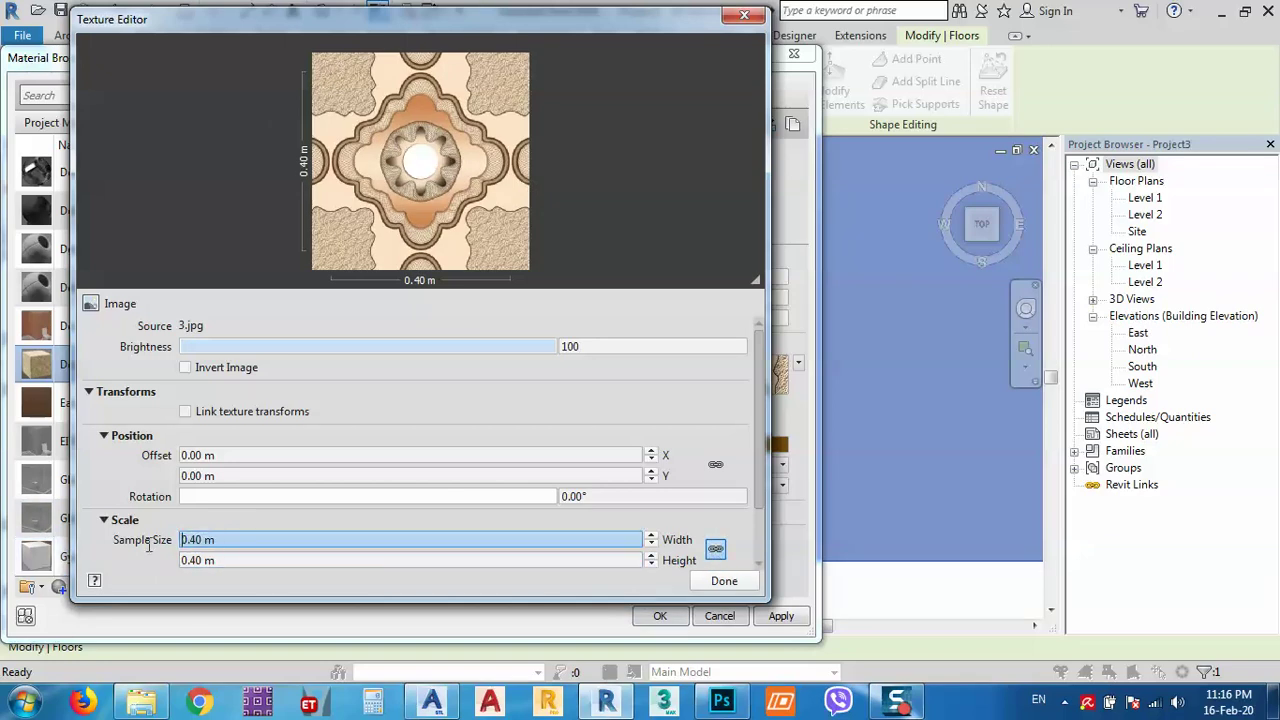
left_click_drag(222, 540, 182, 540)
type(".5")
key("Return")
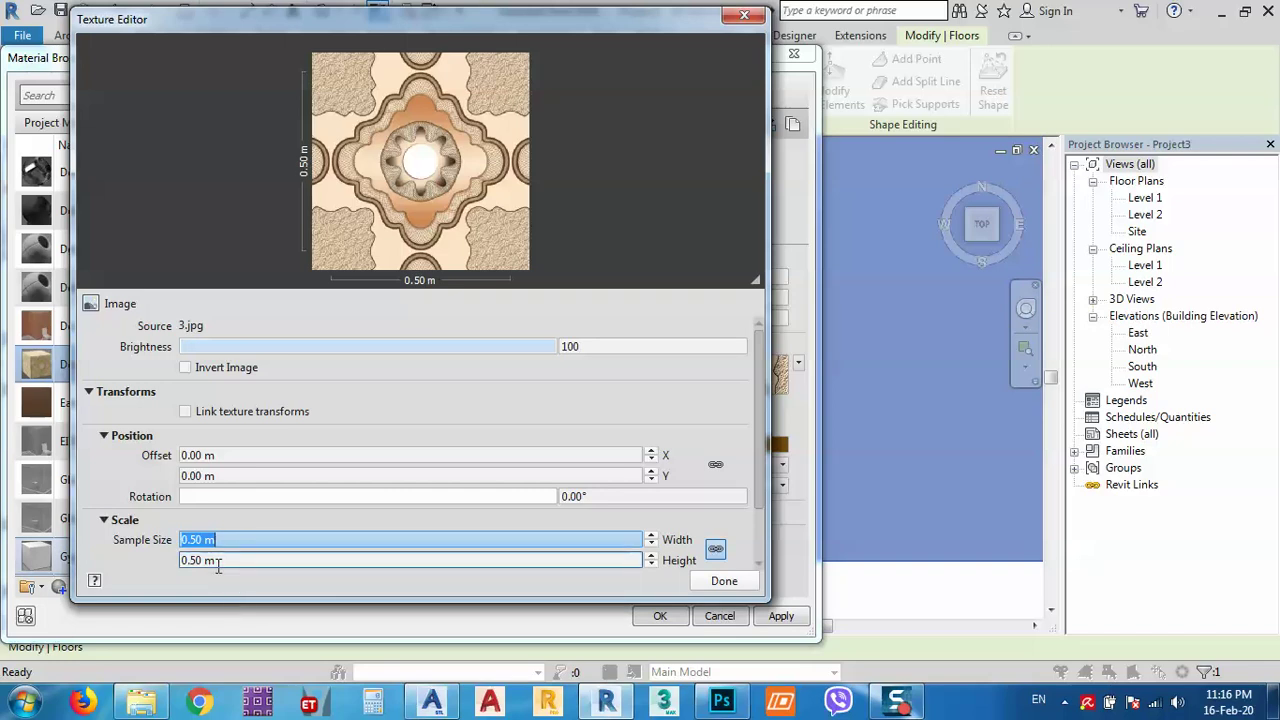
type(".4")
key("Return")
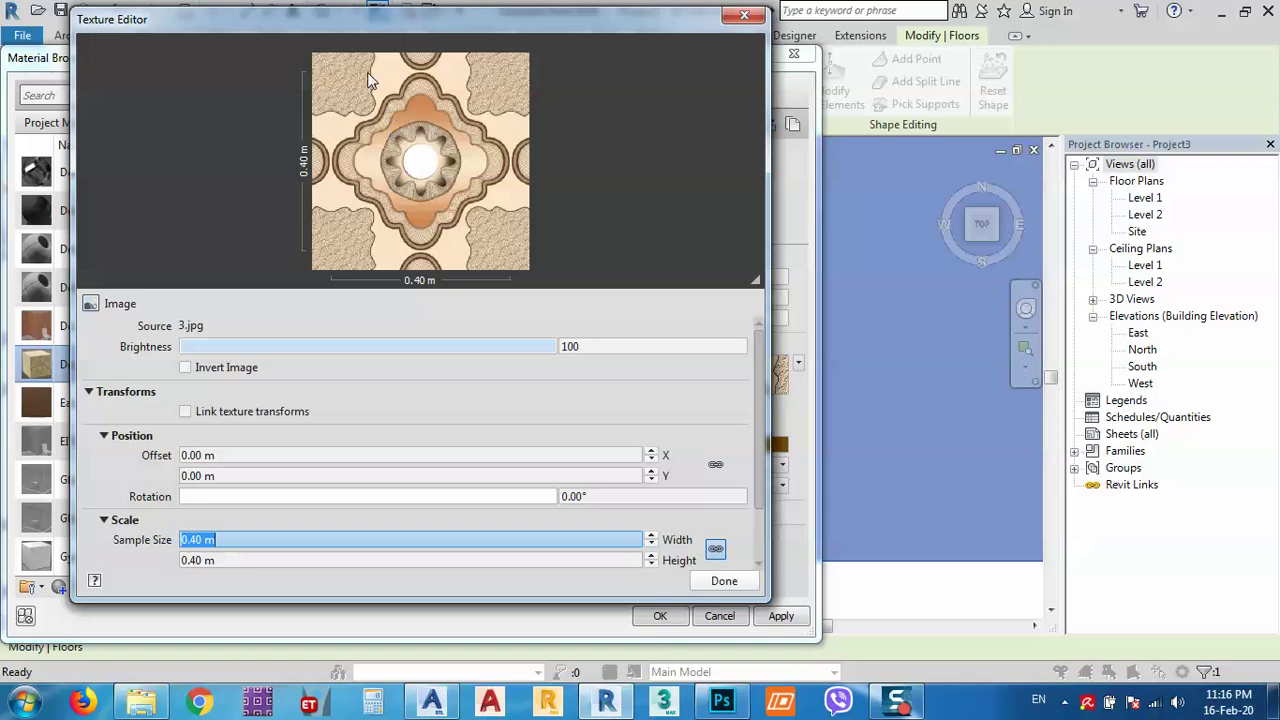
Apply the texture size to the Door - Panel material, accept the floor's structure and type settings, and deselect the floor
left_click(738, 585)
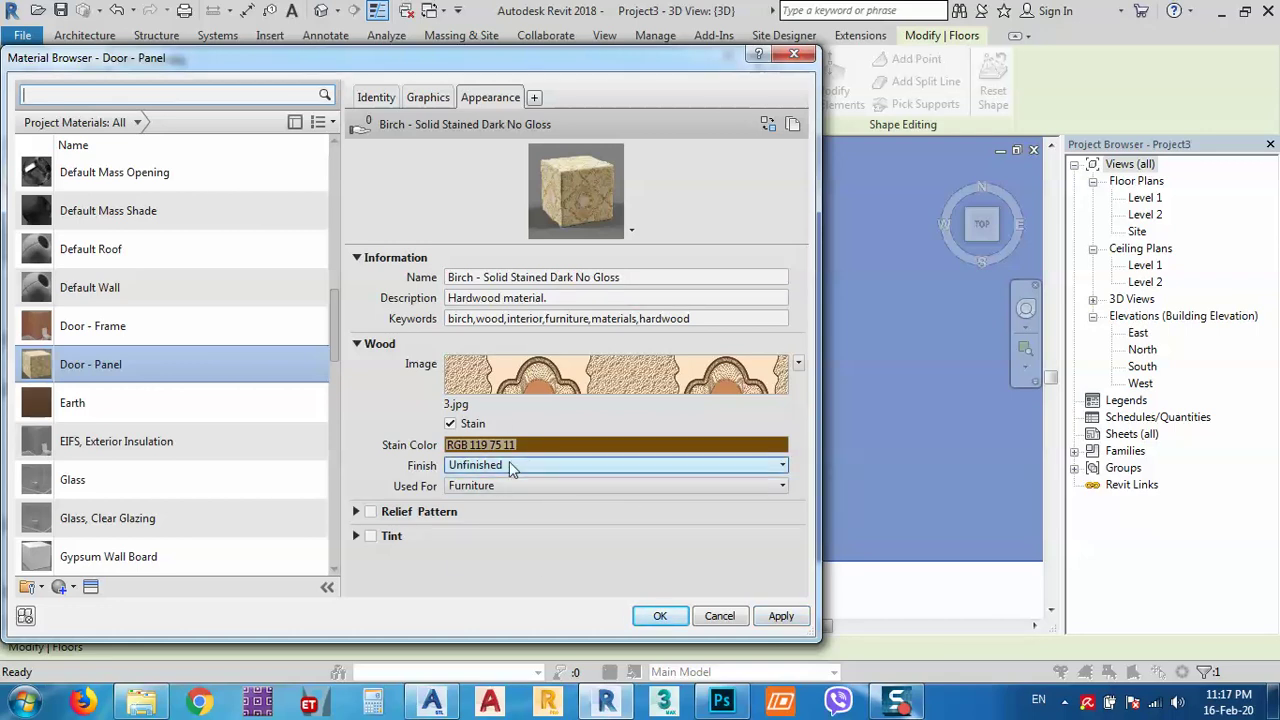
left_click(778, 616)
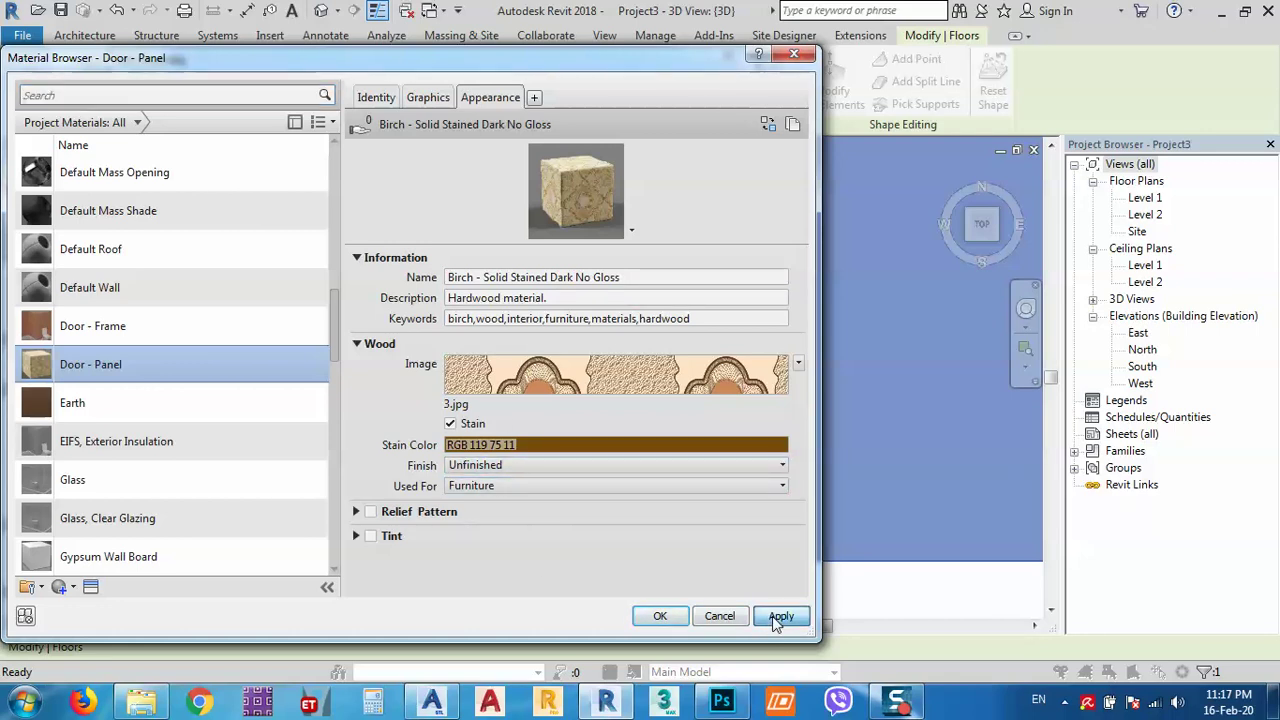
left_click(660, 616)
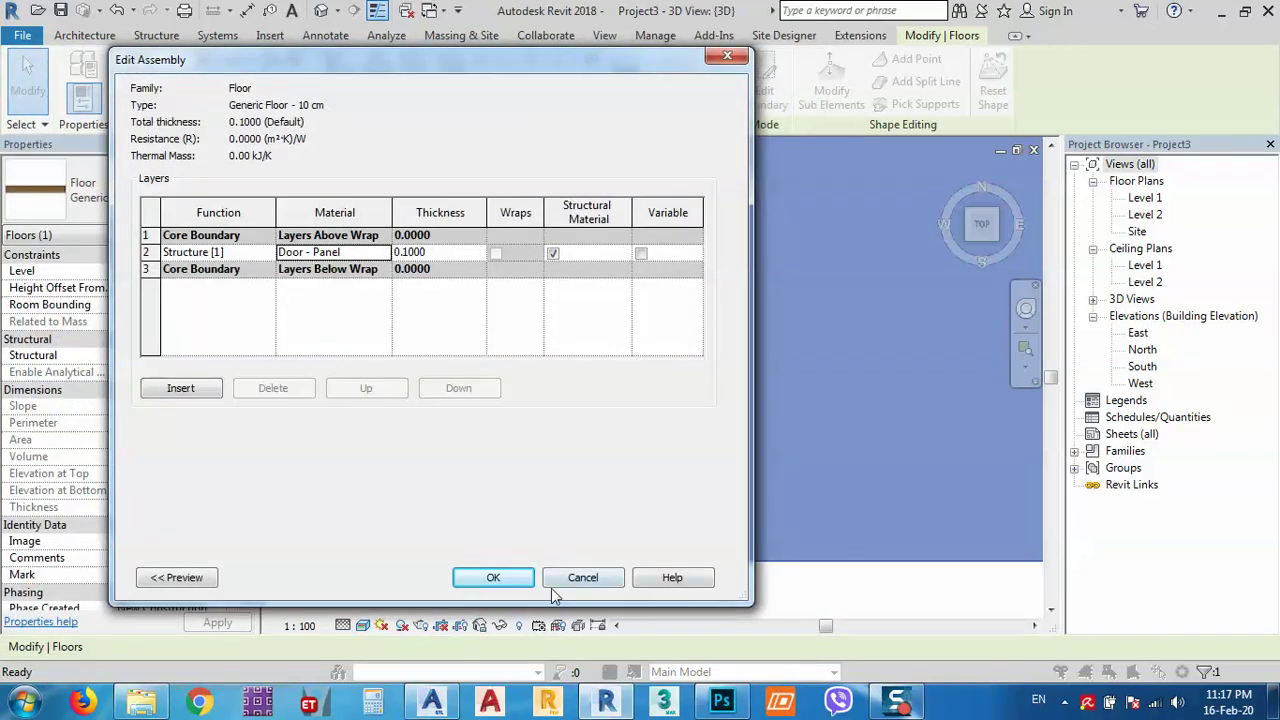
left_click(493, 577)
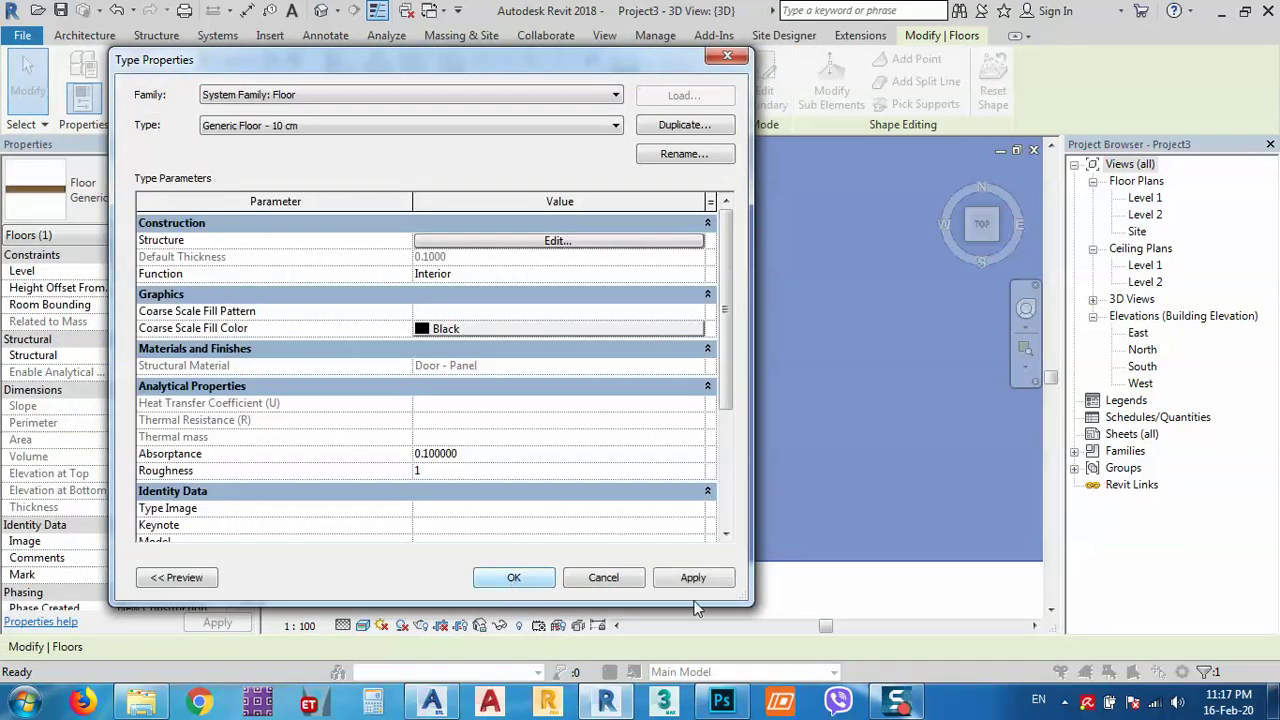
left_click(513, 577)
left_click(425, 455)
Select the floor and reopen the appearance settings of its structure layer's Door - Panel material
scroll(414, 434, "down", 3)
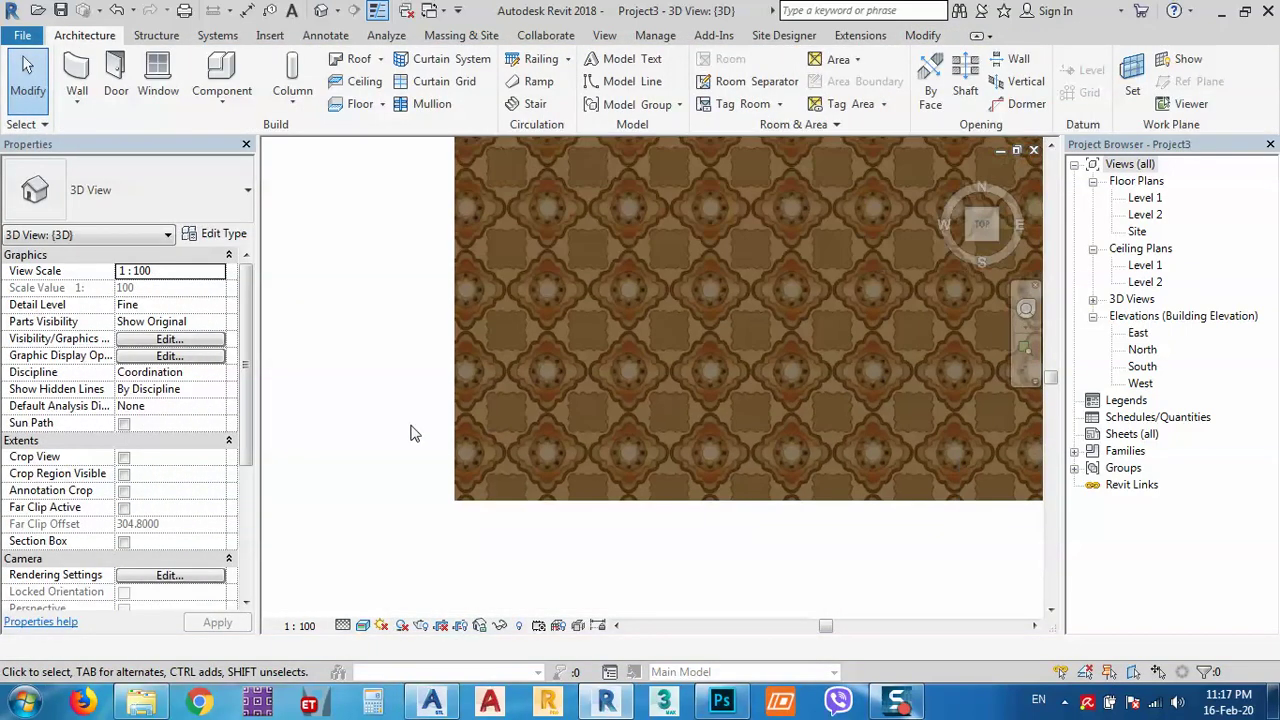
mouse_move(714, 542)
middle_mouse_down()
mouse_move(706, 535)
mouse_move(751, 531)
mouse_move(697, 540)
middle_mouse_up()
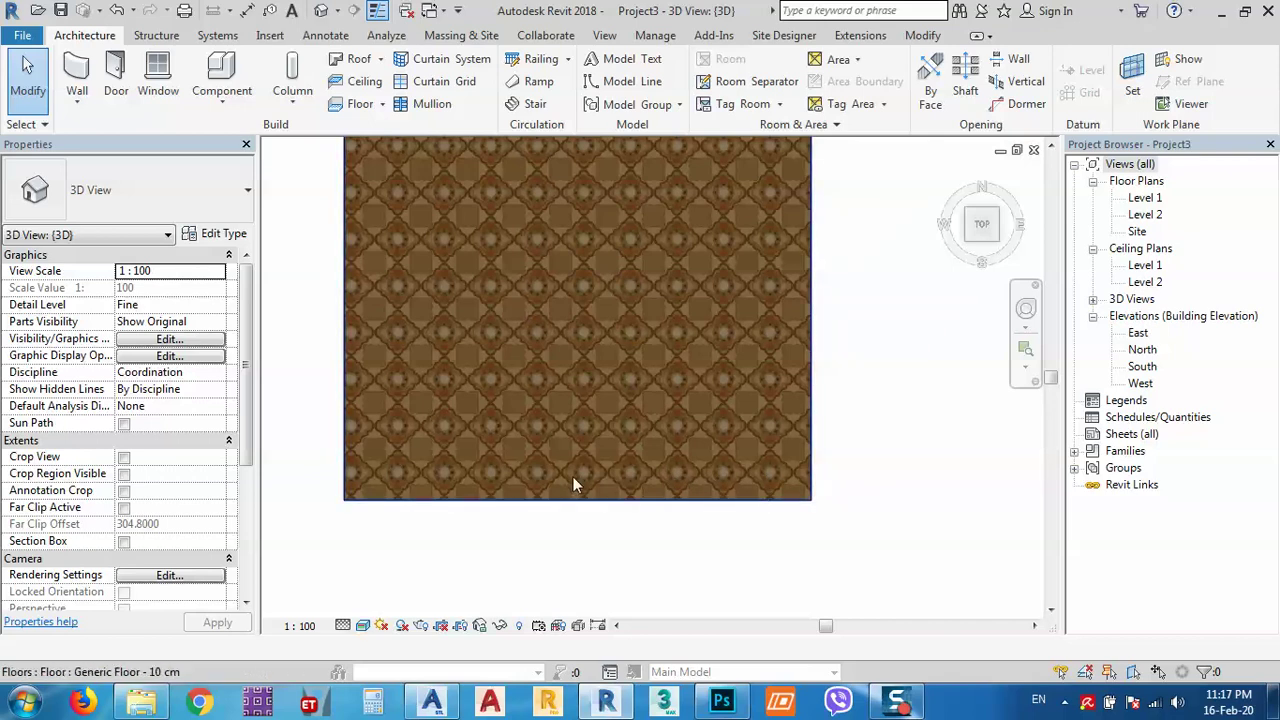
middle_click_drag(375, 484, 447, 484)
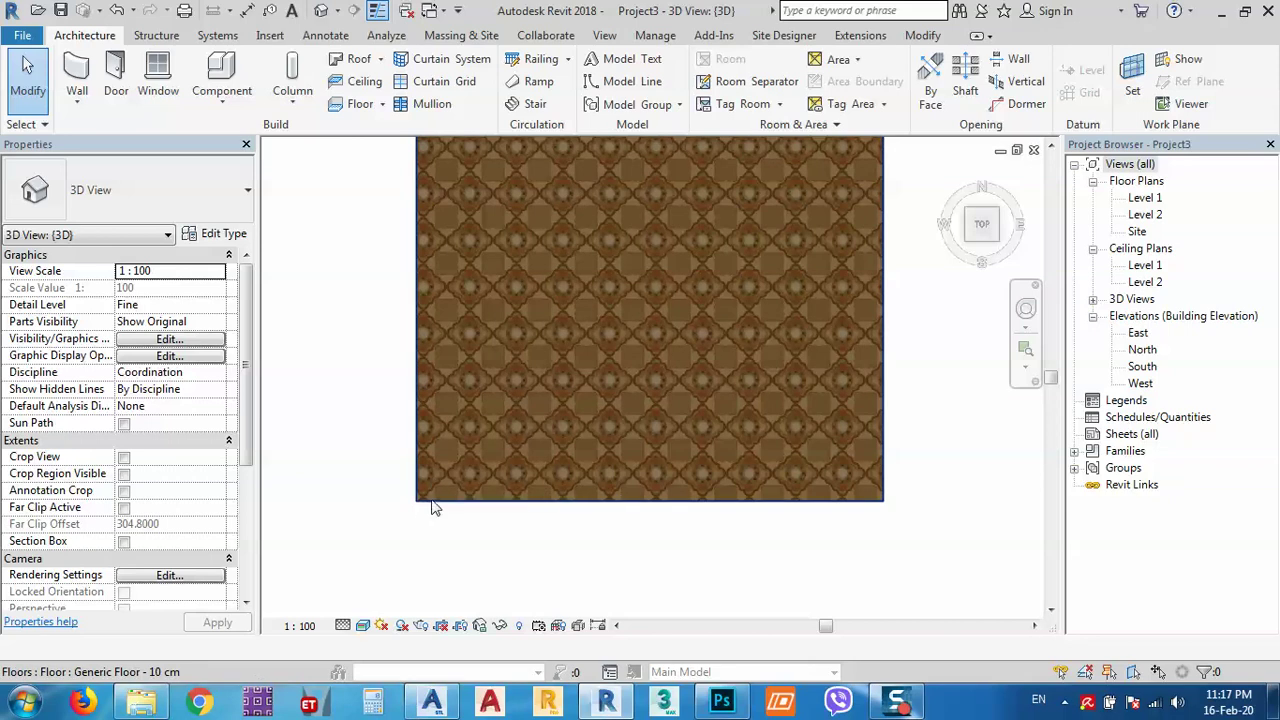
left_click(431, 502)
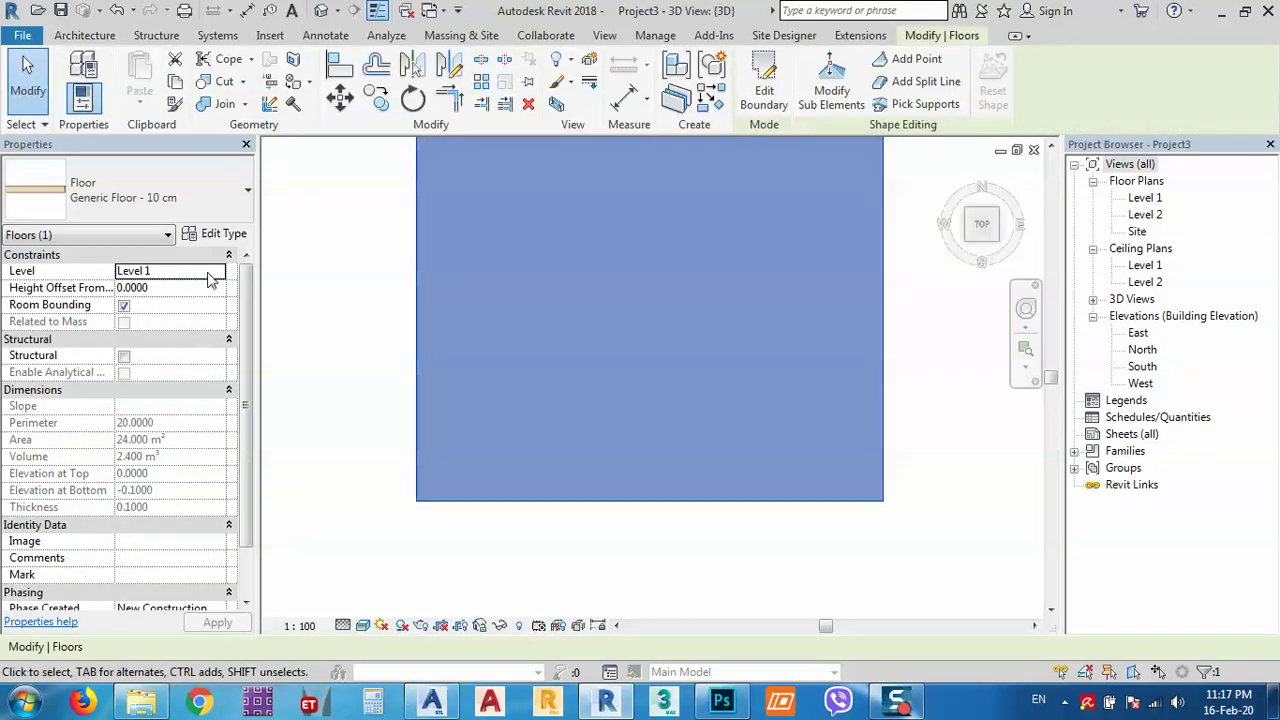
left_click(212, 234)
left_click(556, 242)
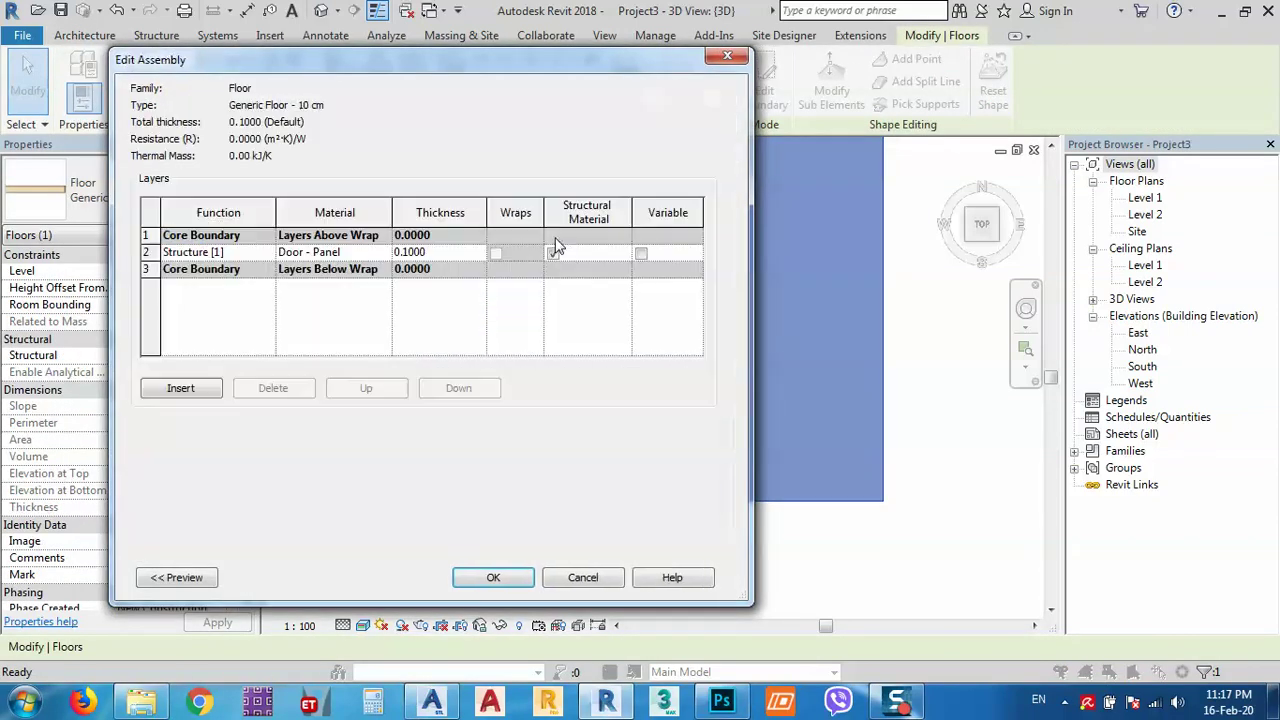
left_click(375, 260)
left_click(384, 254)
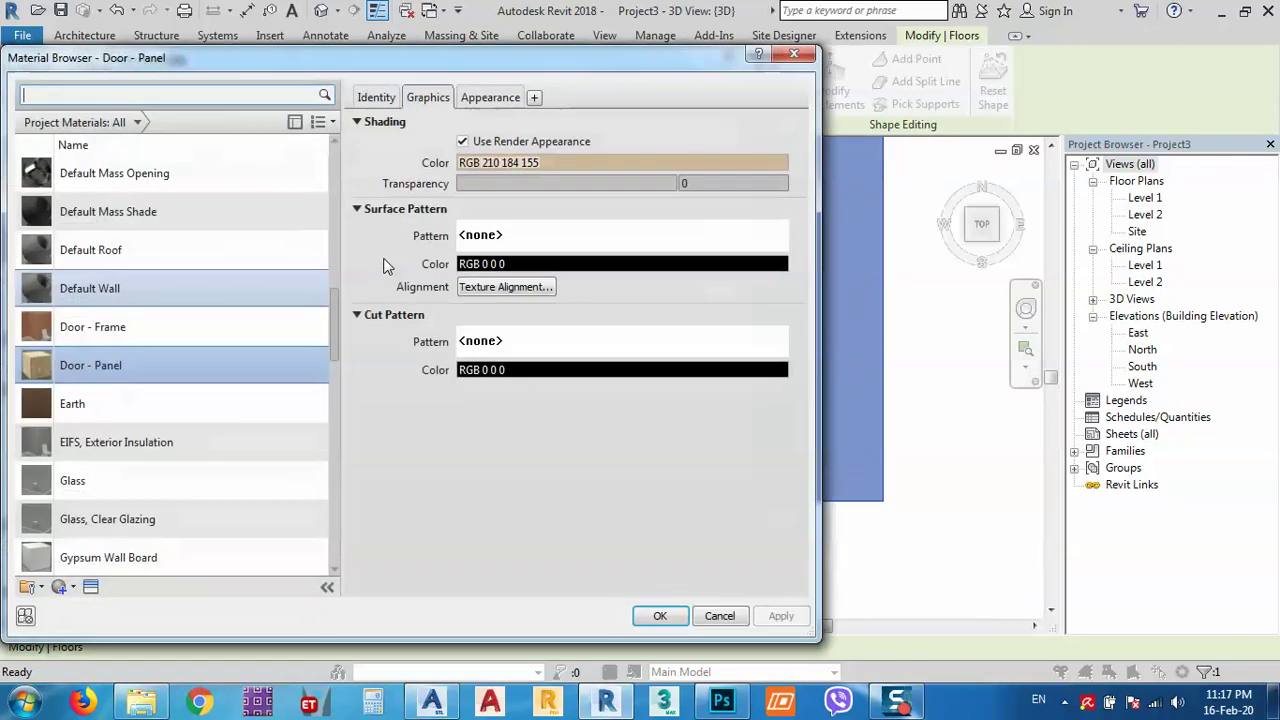
left_click(490, 98)
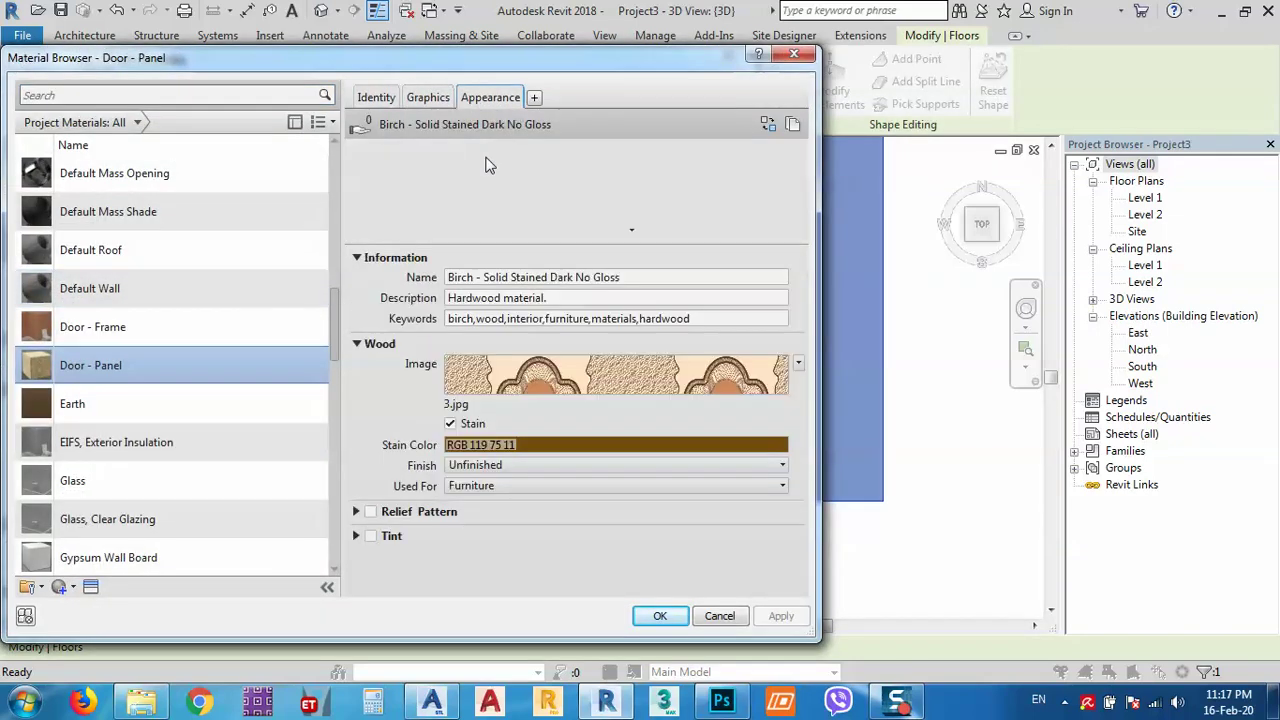
Open the image 3 texture for editing and increase its X offset to 0.19 m
left_click(543, 377)
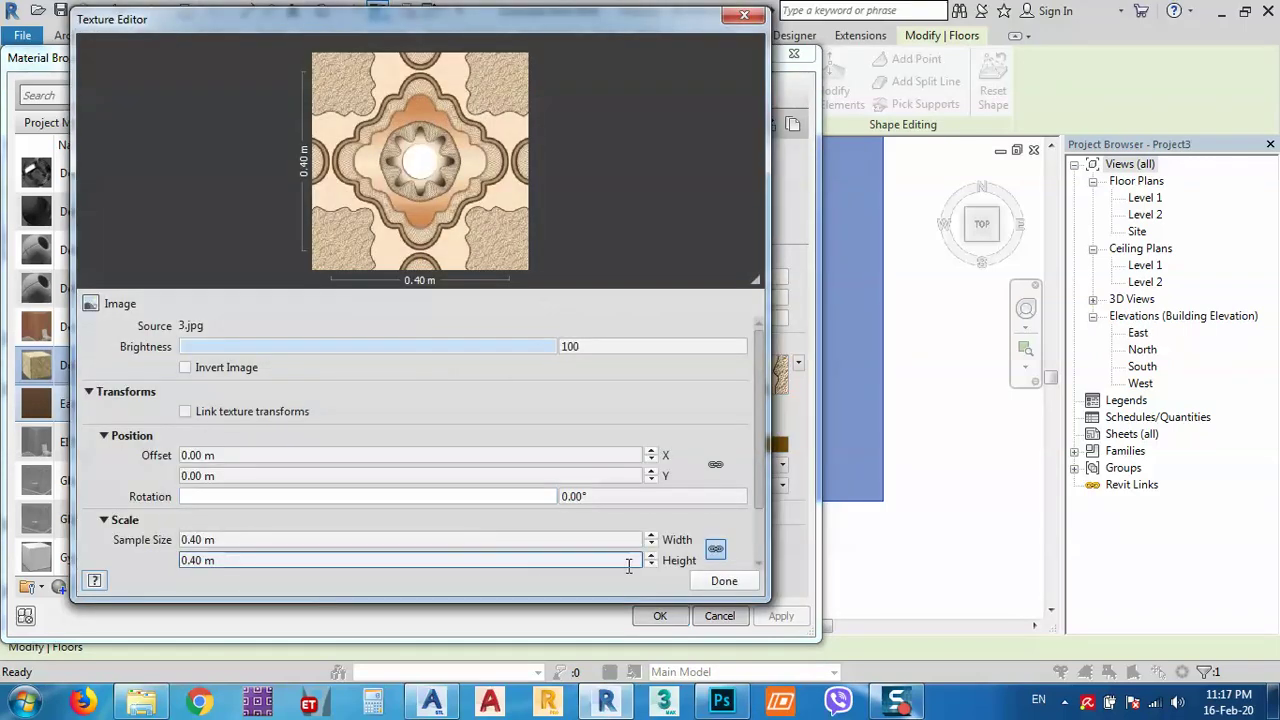
left_click(651, 451)
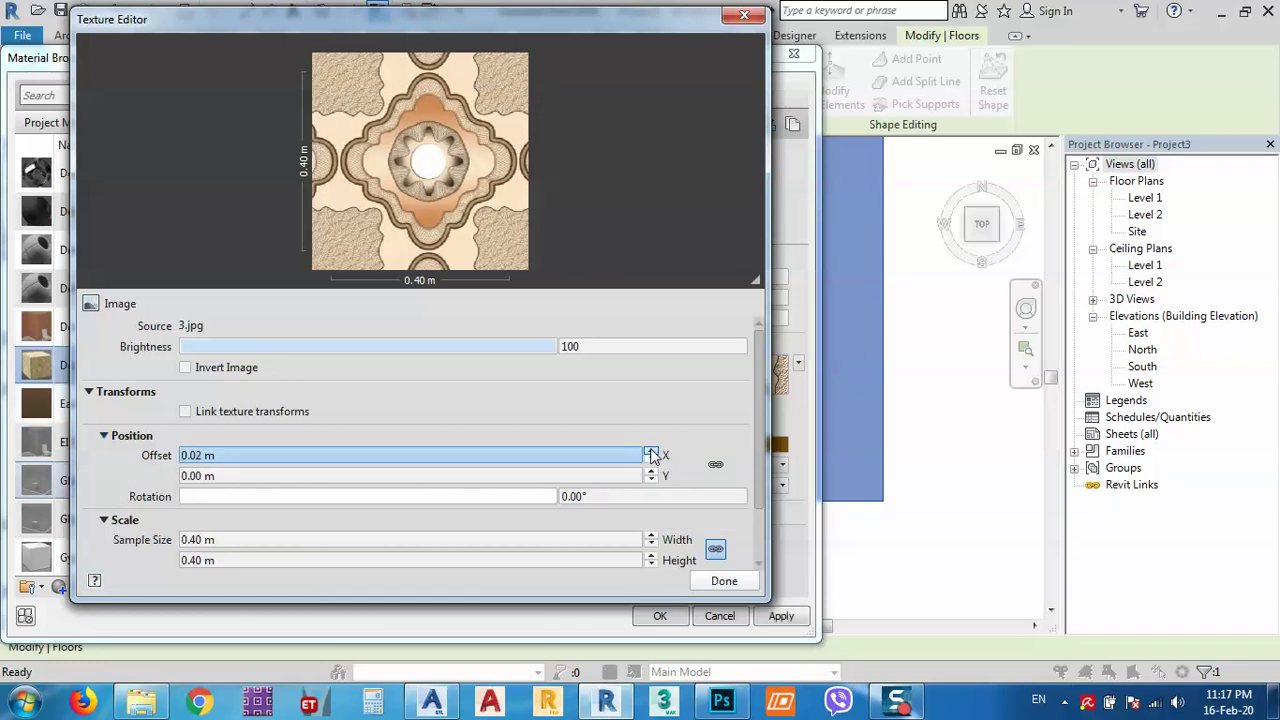
left_click(651, 451)
left_click(651, 451)
left_click(651, 451)
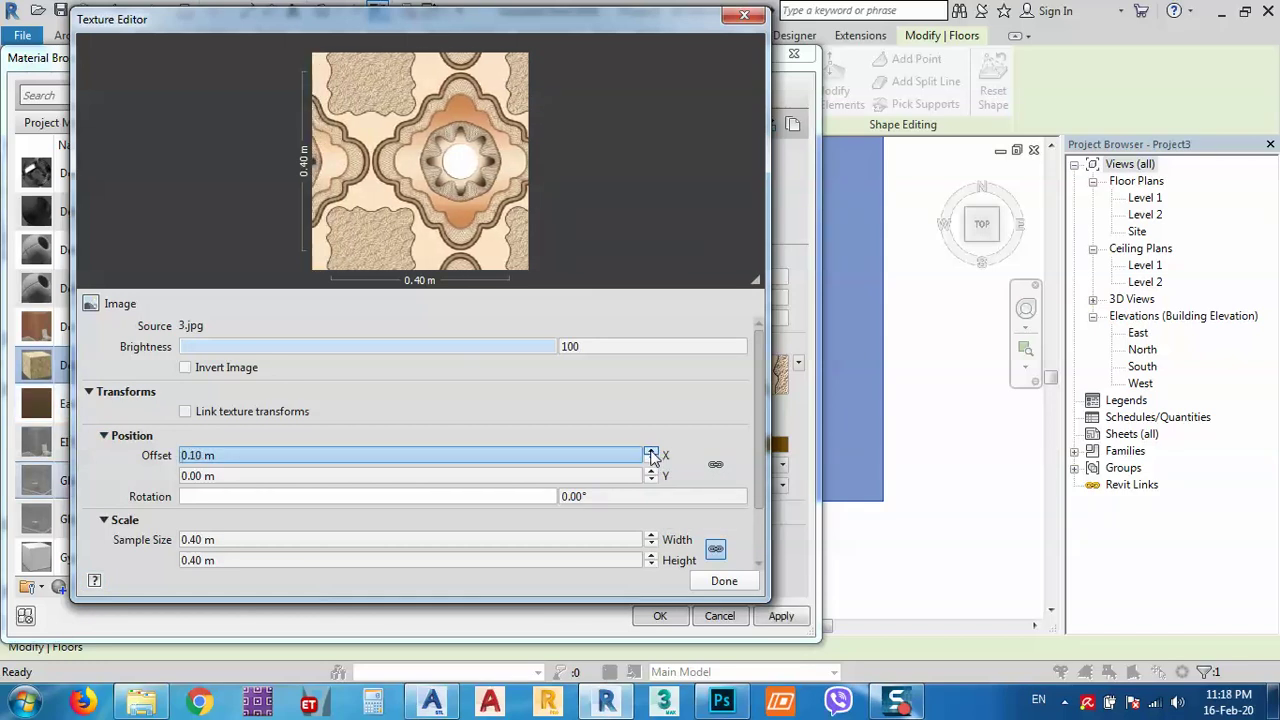
left_click(651, 451)
left_click(651, 451)
left_click(651, 451)
left_click(651, 451)
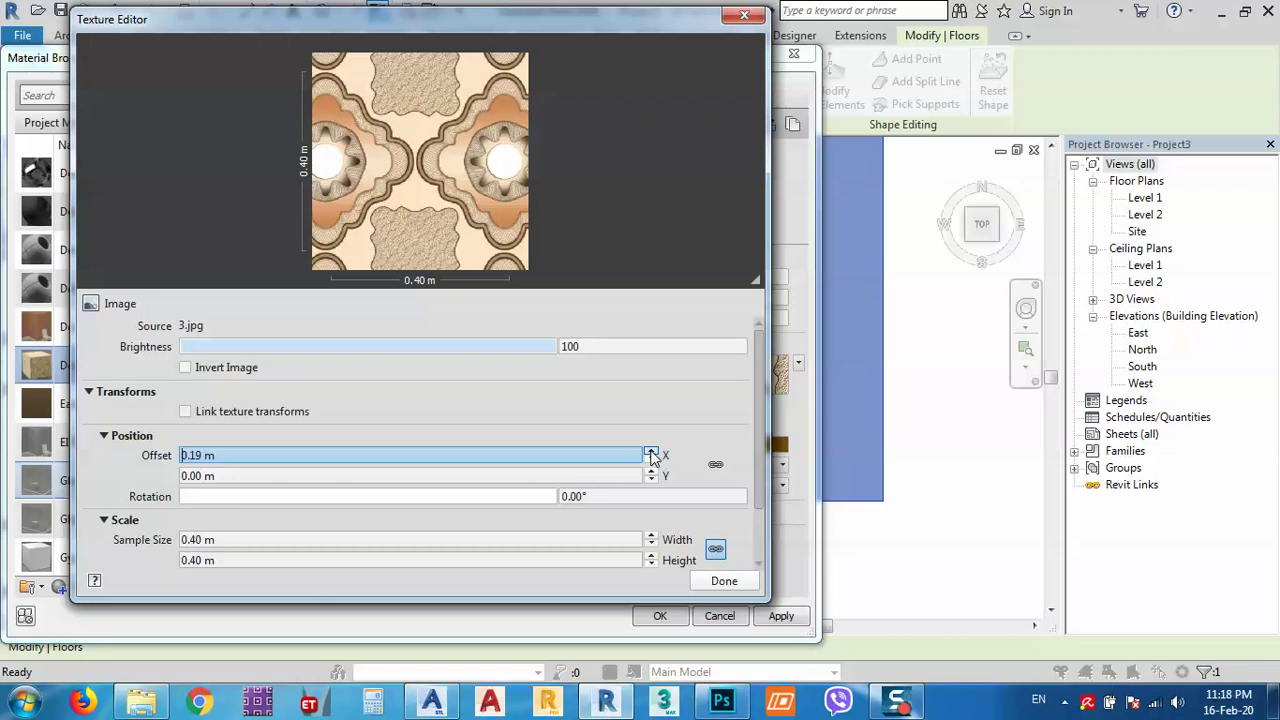
Accept the shifted texture in the Door - Panel material and close the floor's structure and type settings
left_click(730, 582)
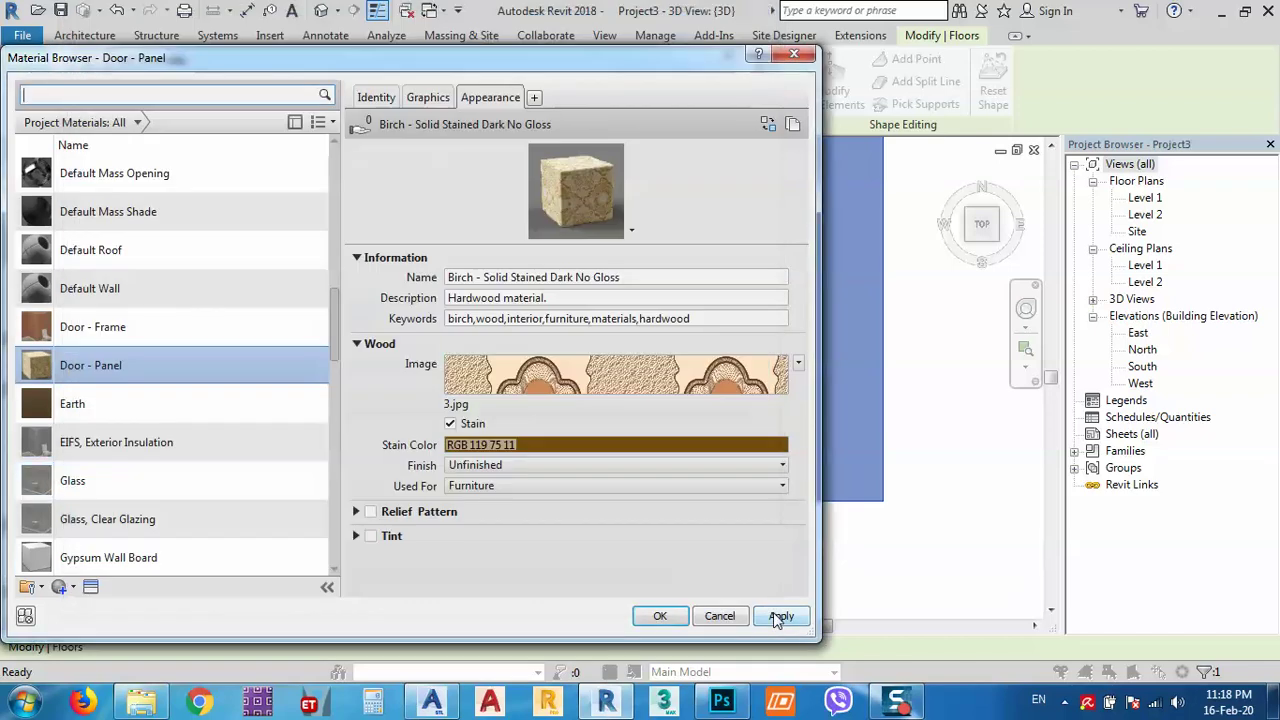
left_click(684, 616)
left_click(474, 582)
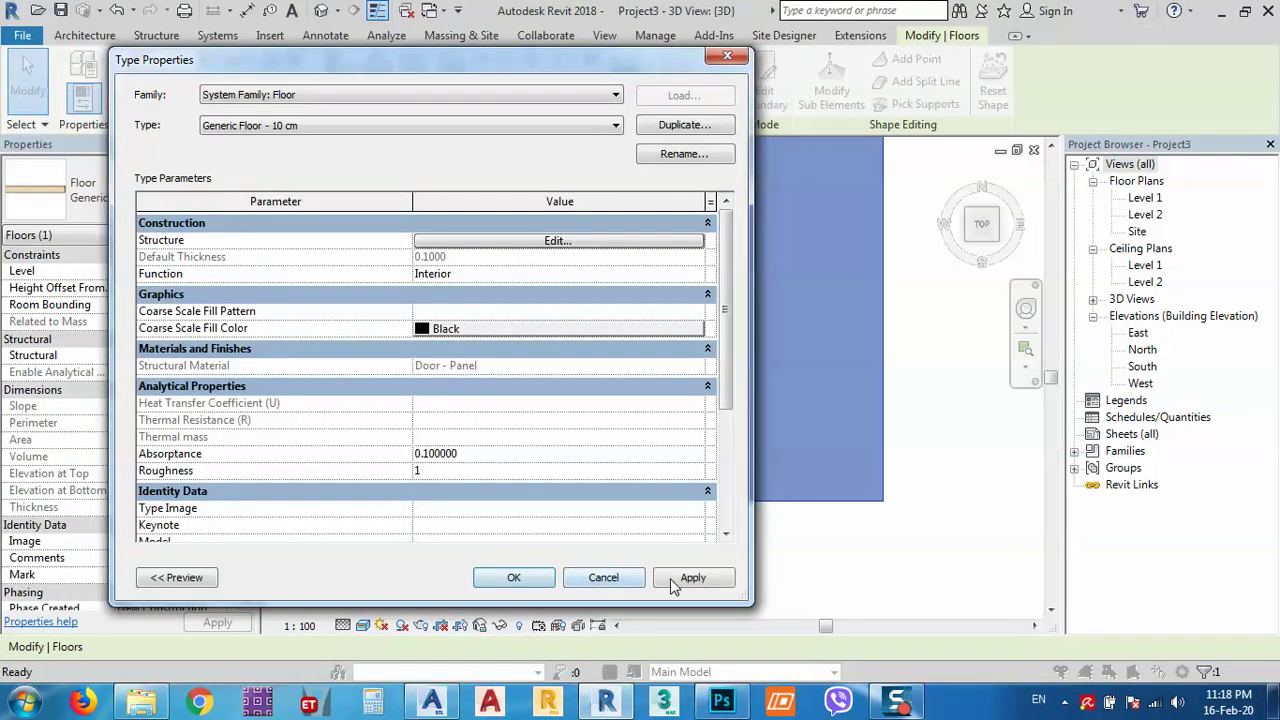
left_click(600, 578)
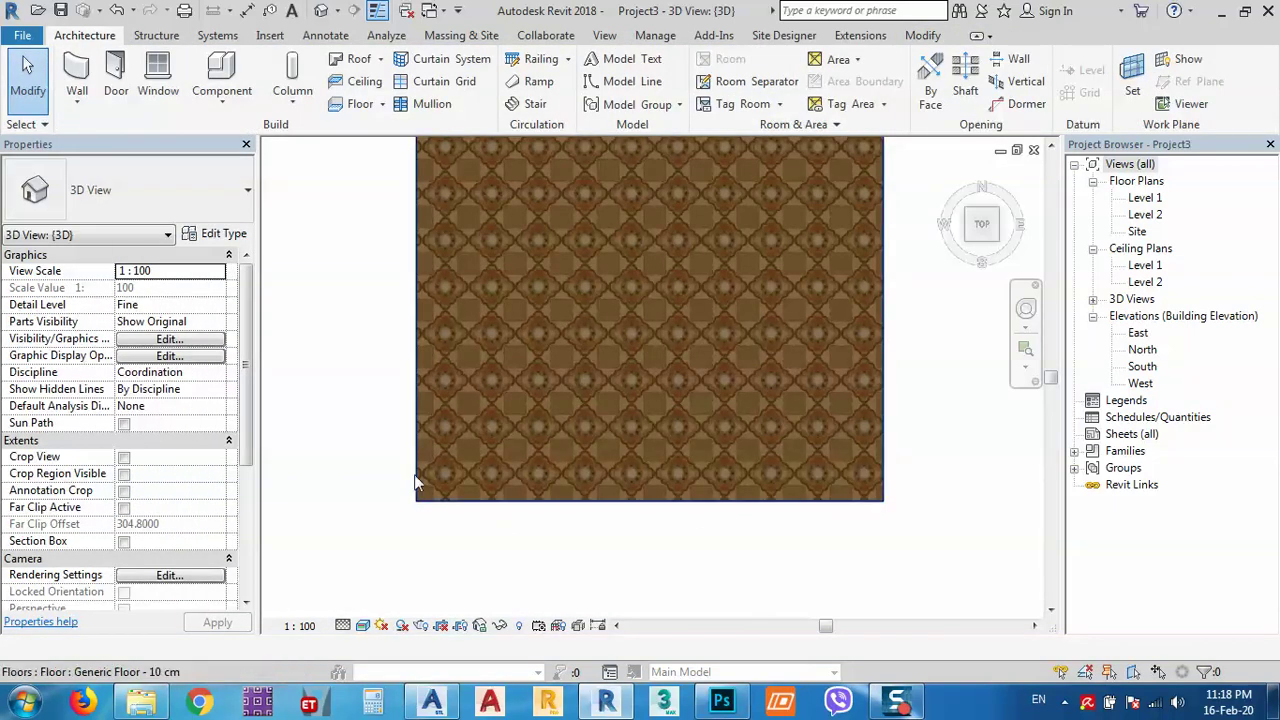
Examine how the tile pattern meets the floor's lower corners and edges in the top view
scroll(420, 476, "up", 4)
scroll(421, 468, "down", 4)
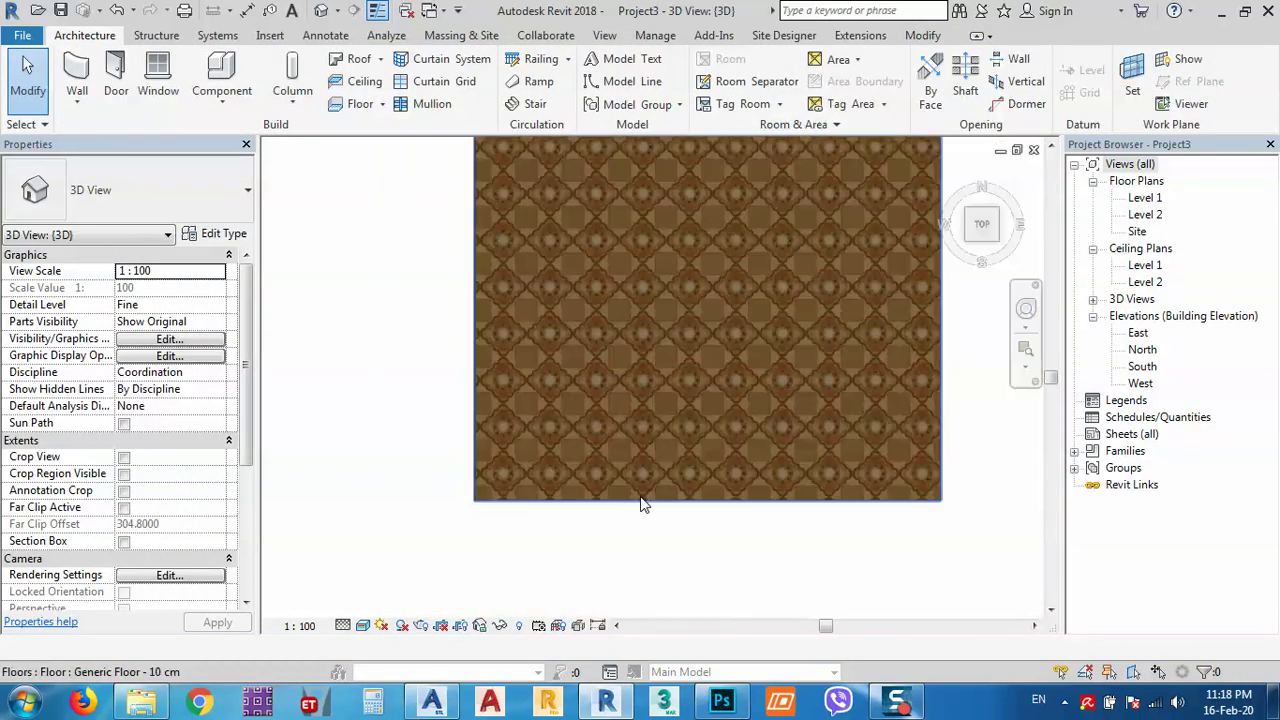
scroll(904, 482, "up", 5)
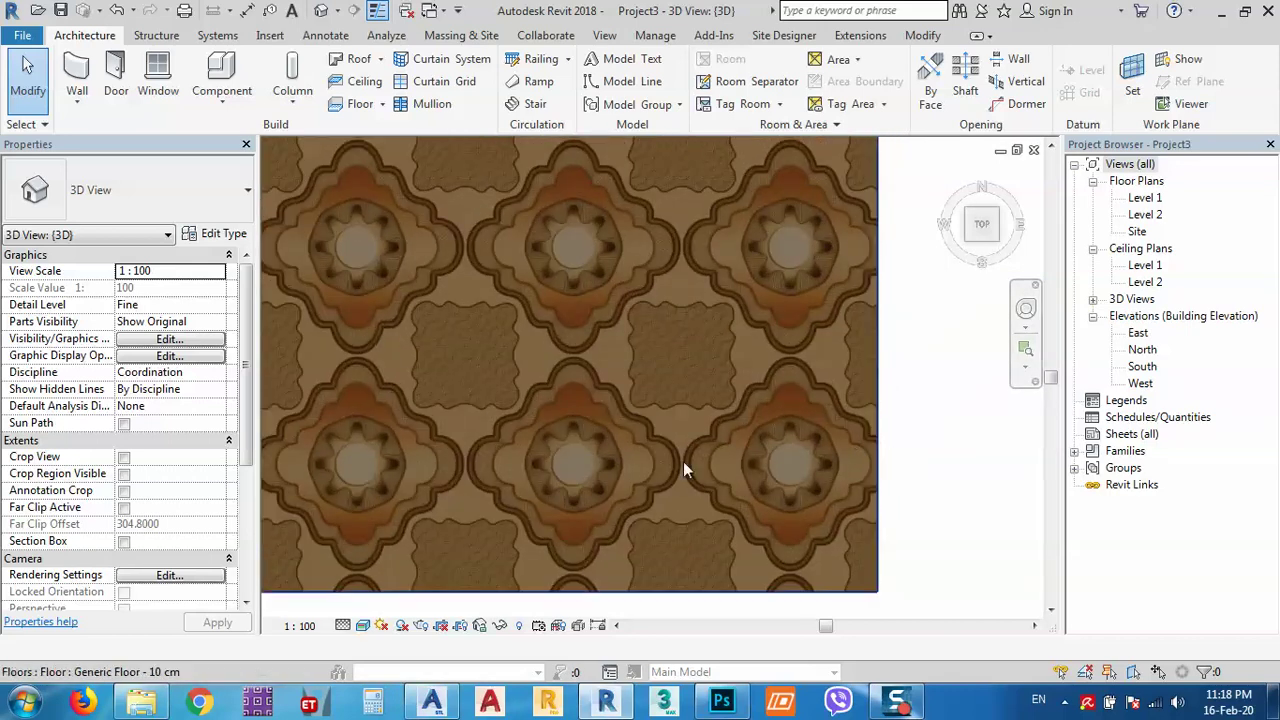
scroll(700, 475, "down", 6)
scroll(334, 496, "up", 1)
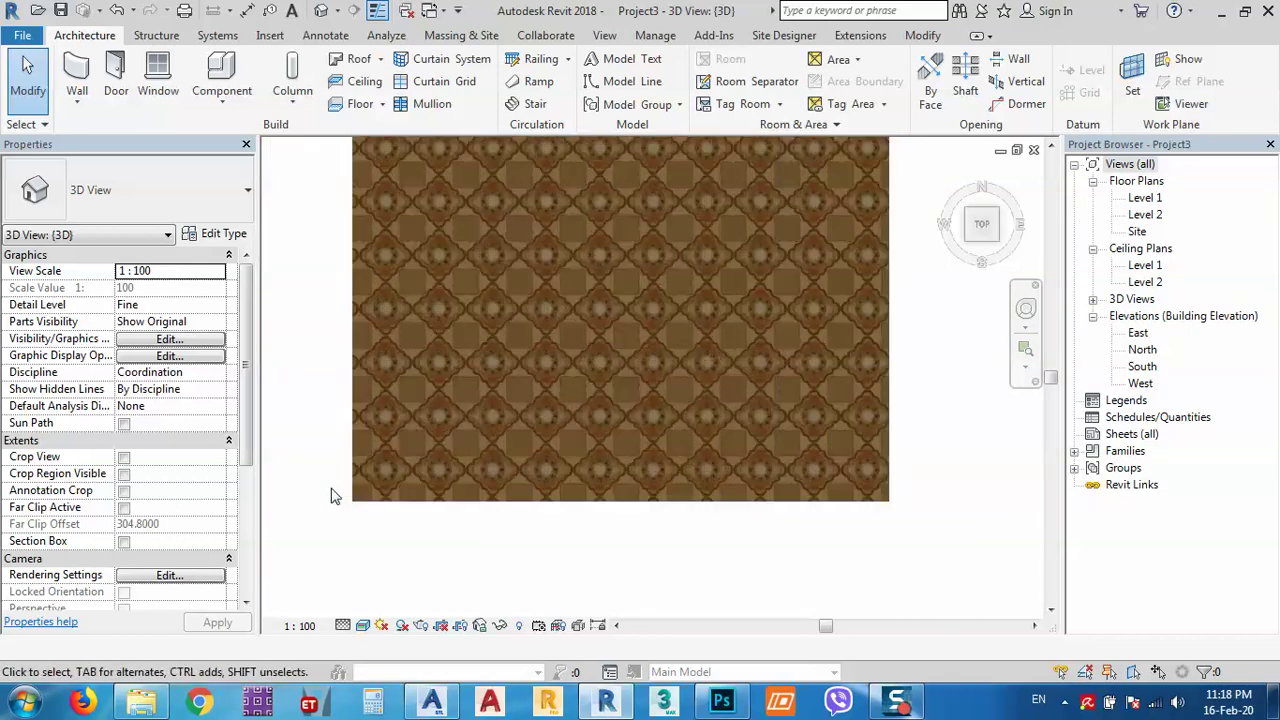
scroll(334, 496, "up", 2)
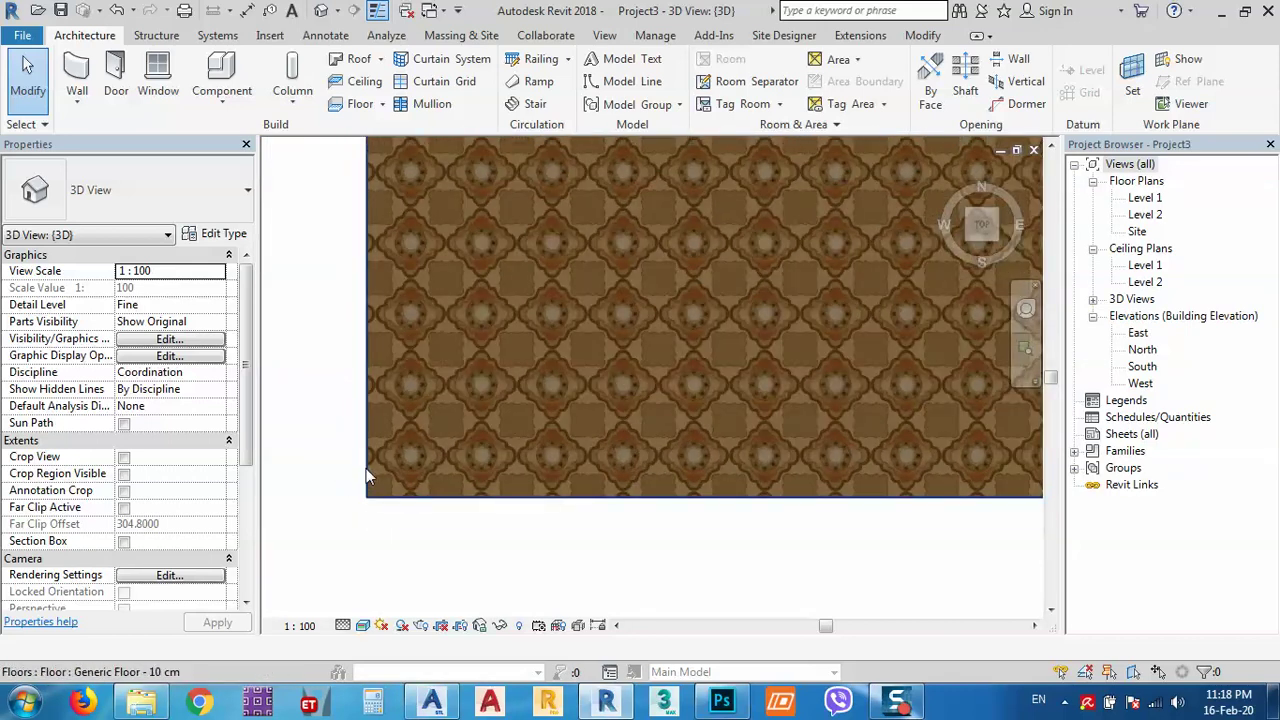
scroll(330, 491, "down", 2)
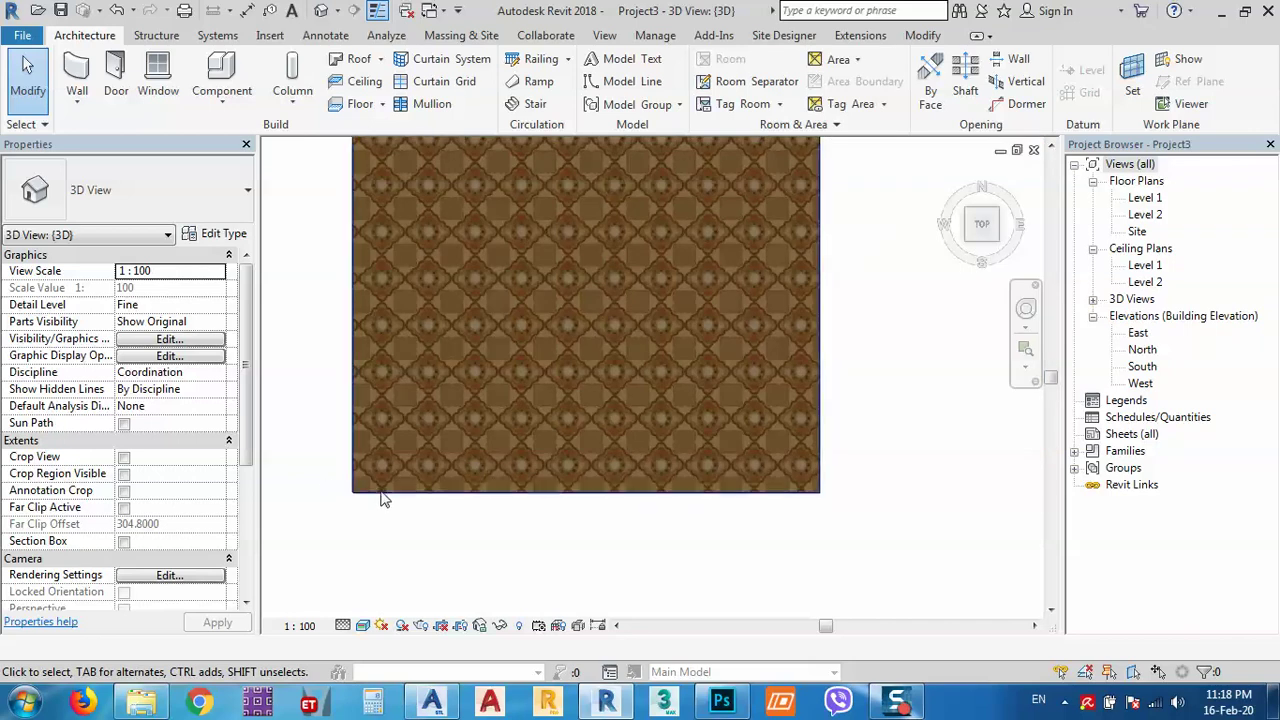
middle_click_drag(777, 493, 796, 506)
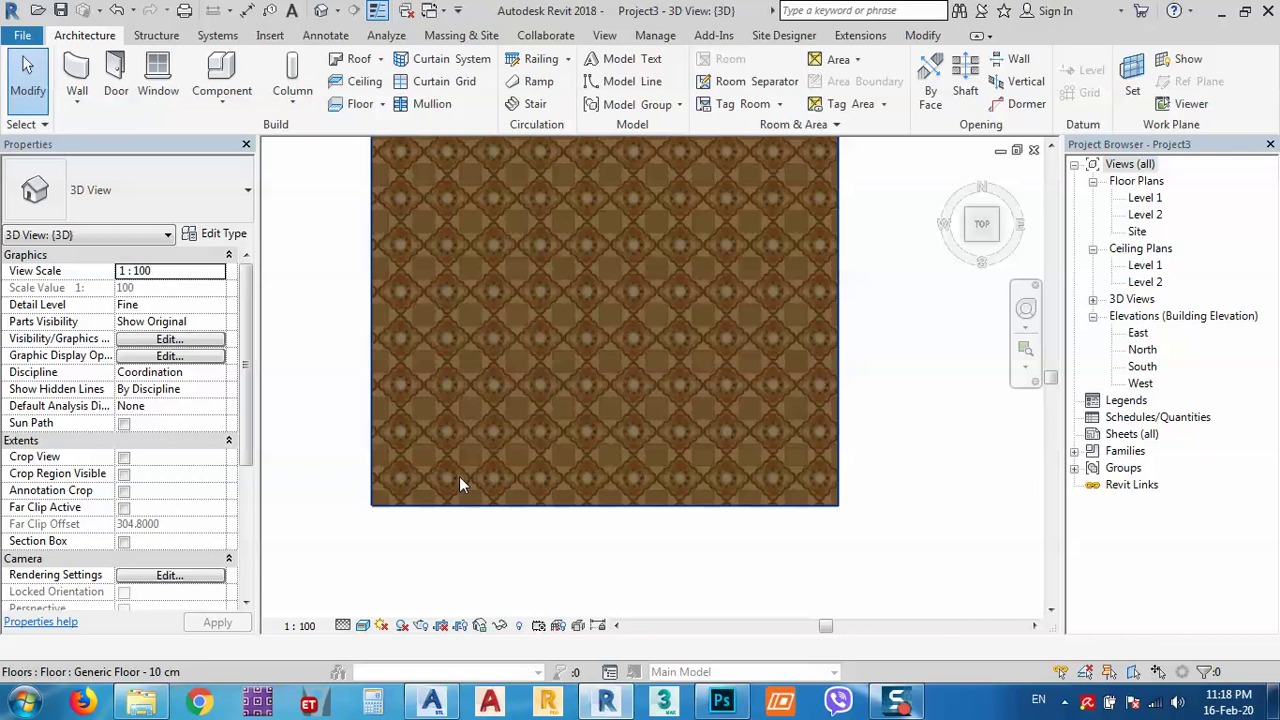
Place an aligned dimension between the floor's two side edges, below its lower edge
left_click(368, 40)
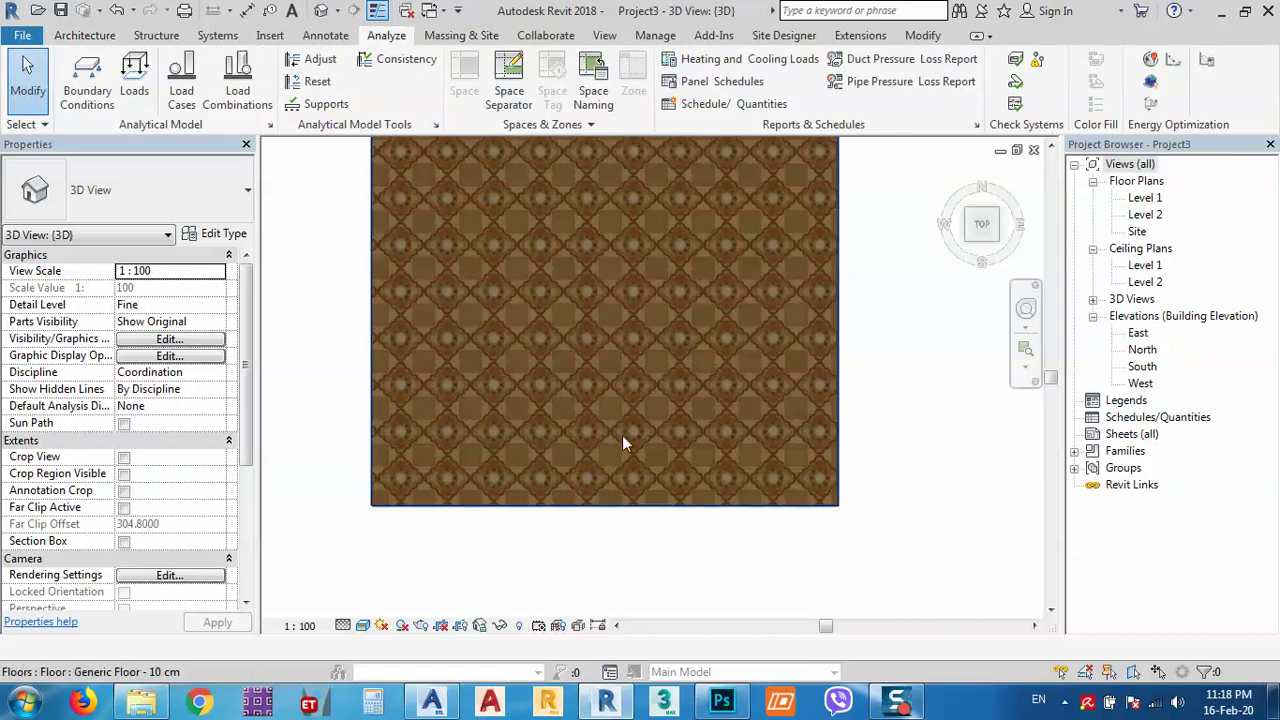
left_click(325, 36)
left_click(77, 85)
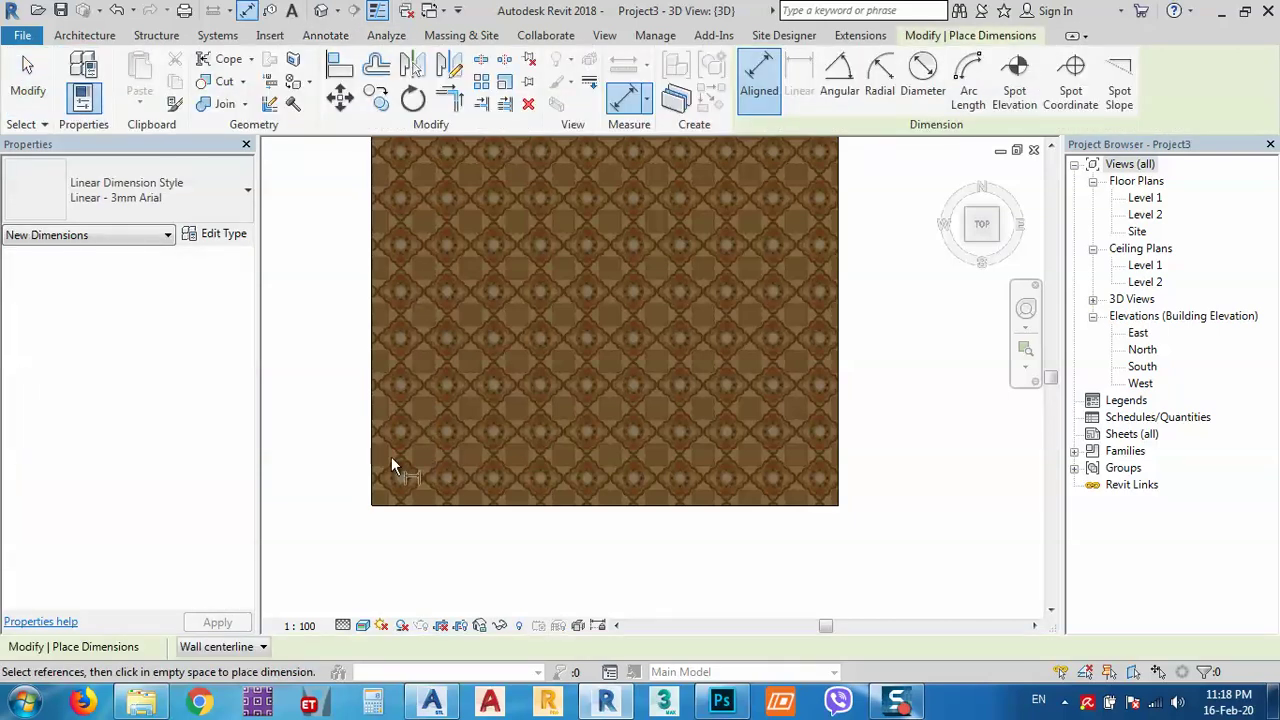
left_click(372, 469)
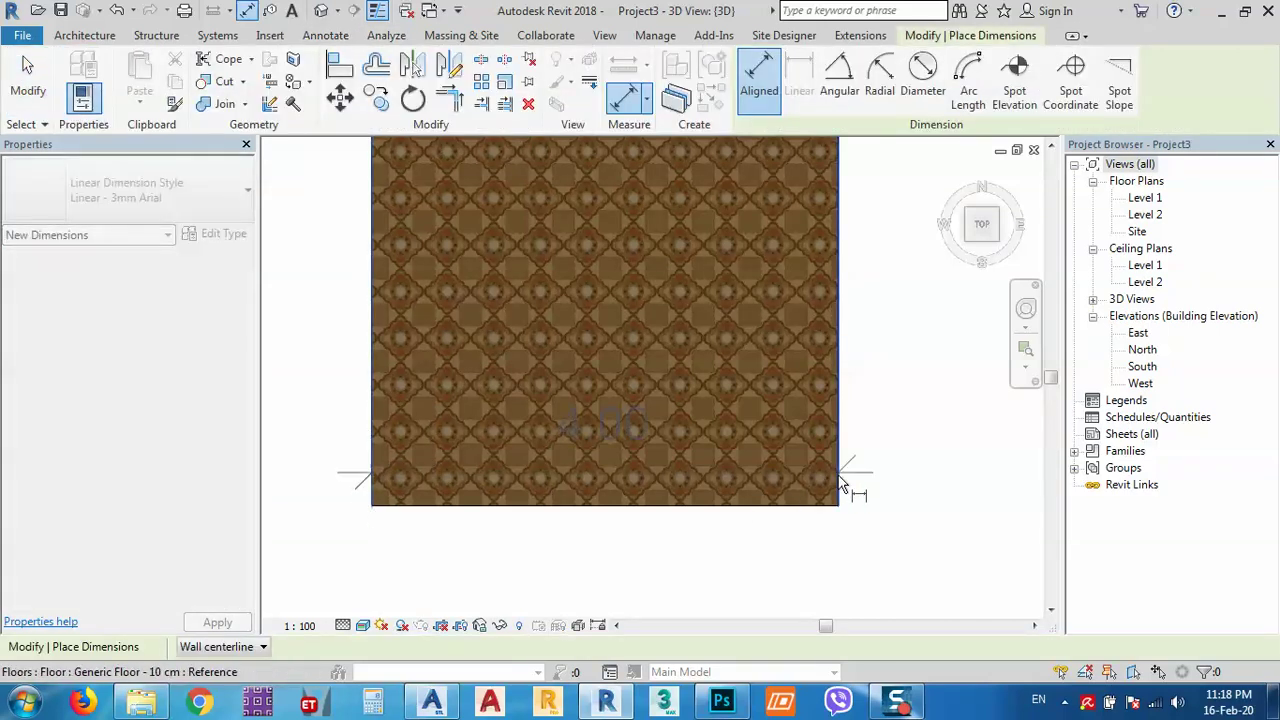
left_click(840, 485)
scroll(640, 565, "down", 2)
middle_click_drag(640, 575, 609, 491)
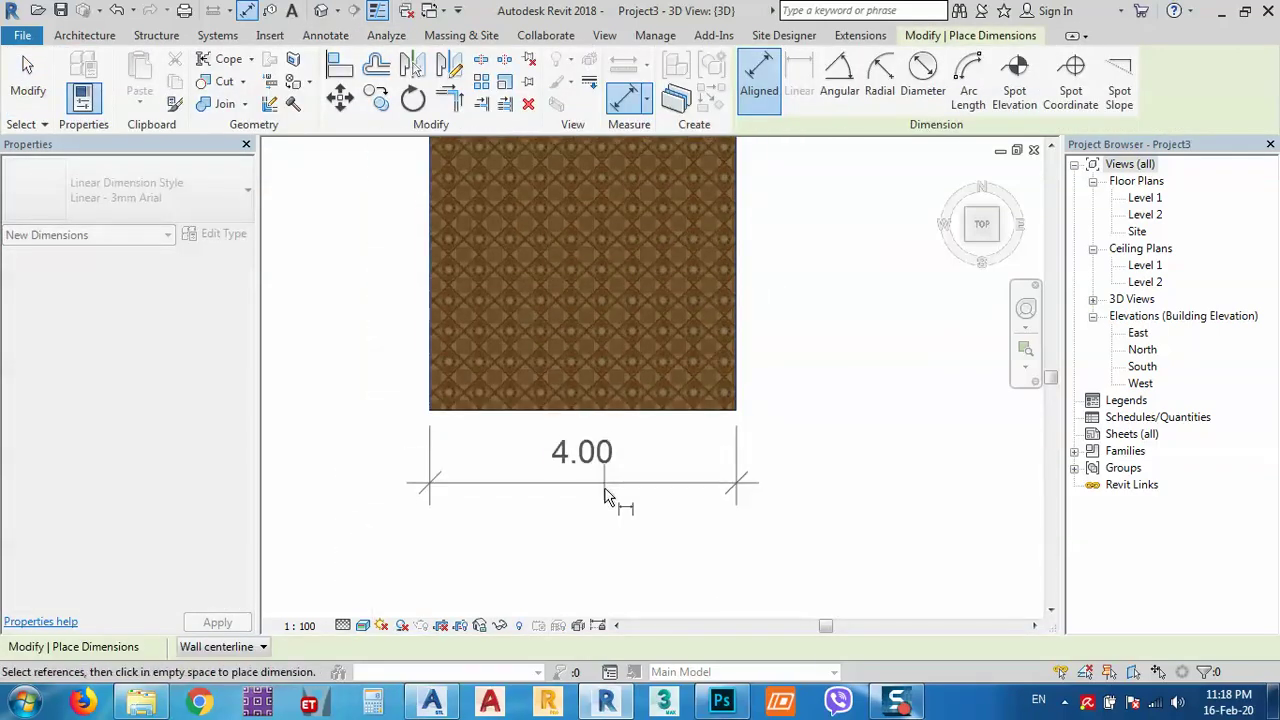
left_click(612, 493)
Place an aligned dimension for the floor's length, to the right of the floor
middle_click_drag(780, 449, 634, 523)
middle_click_drag(748, 344, 663, 420)
left_click(610, 240)
left_click(755, 290)
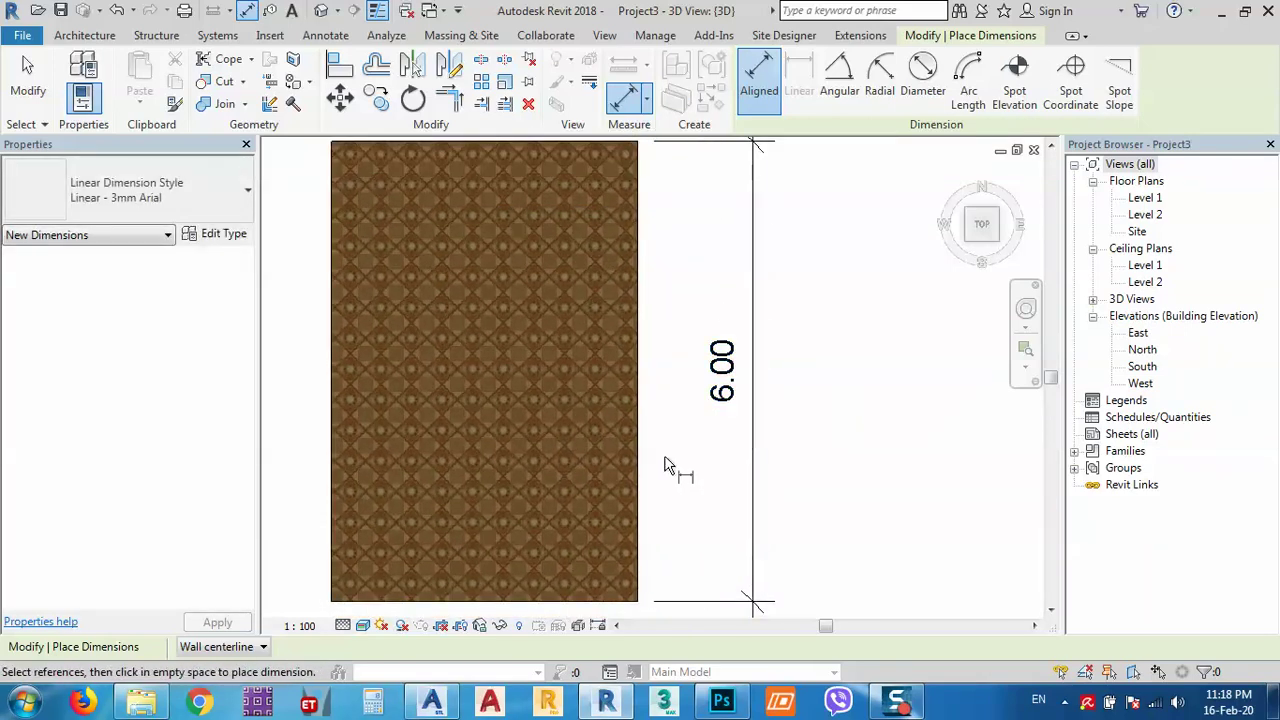
scroll(630, 410, "down", 2)
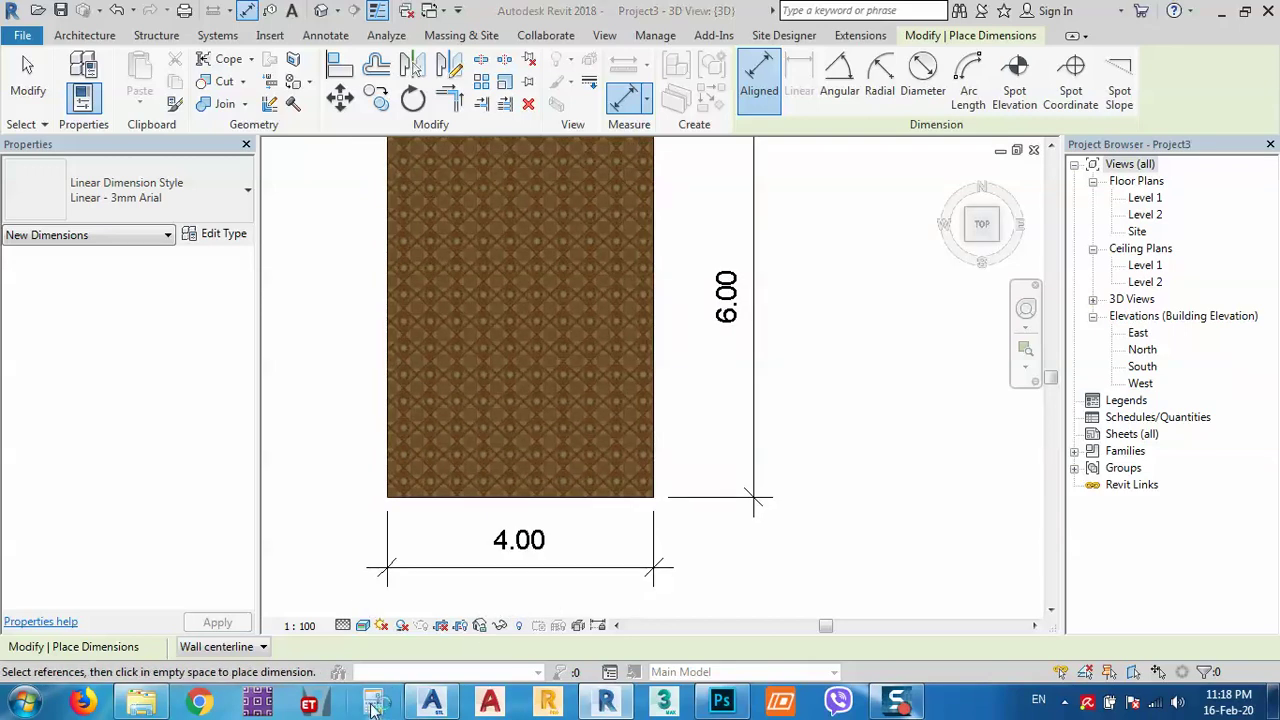
Switch to Calculator to compute 4 / 0.4 and 6 / 0.4, return to Revit and end the dimension command
left_click(373, 703)
left_click_drag(253, 273, 237, 232)
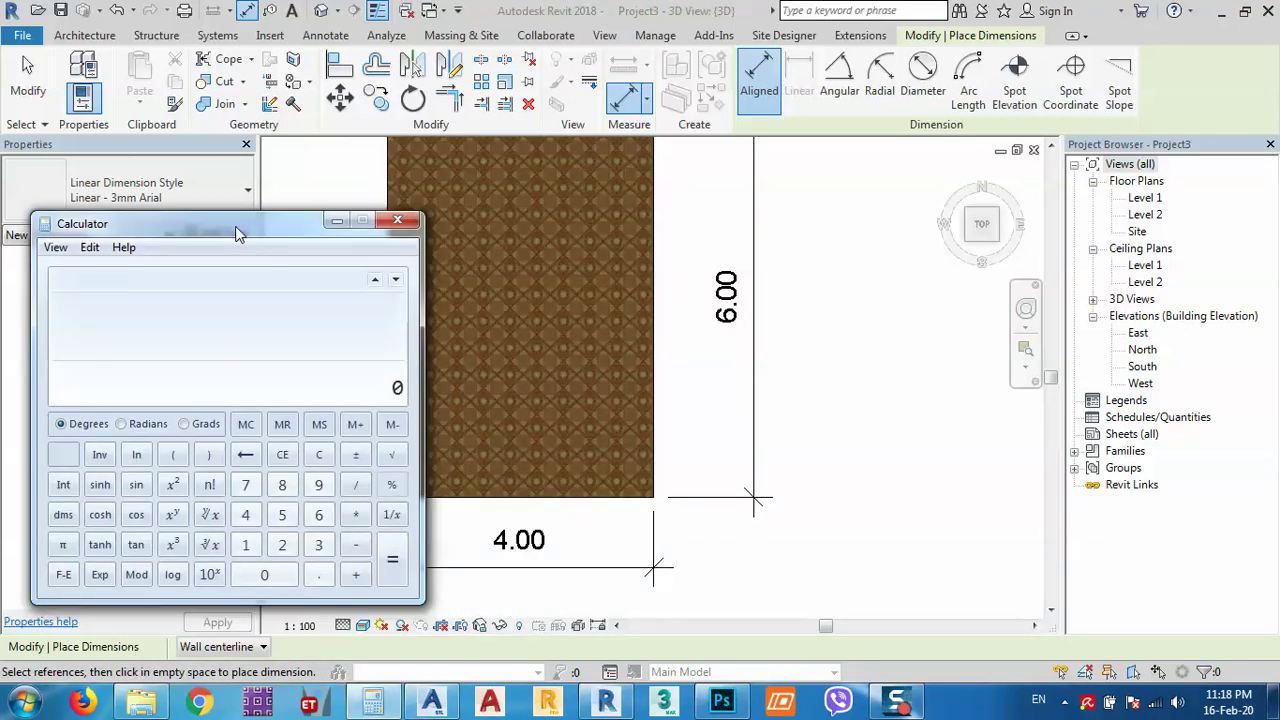
type("4/0.4")
key("Return")
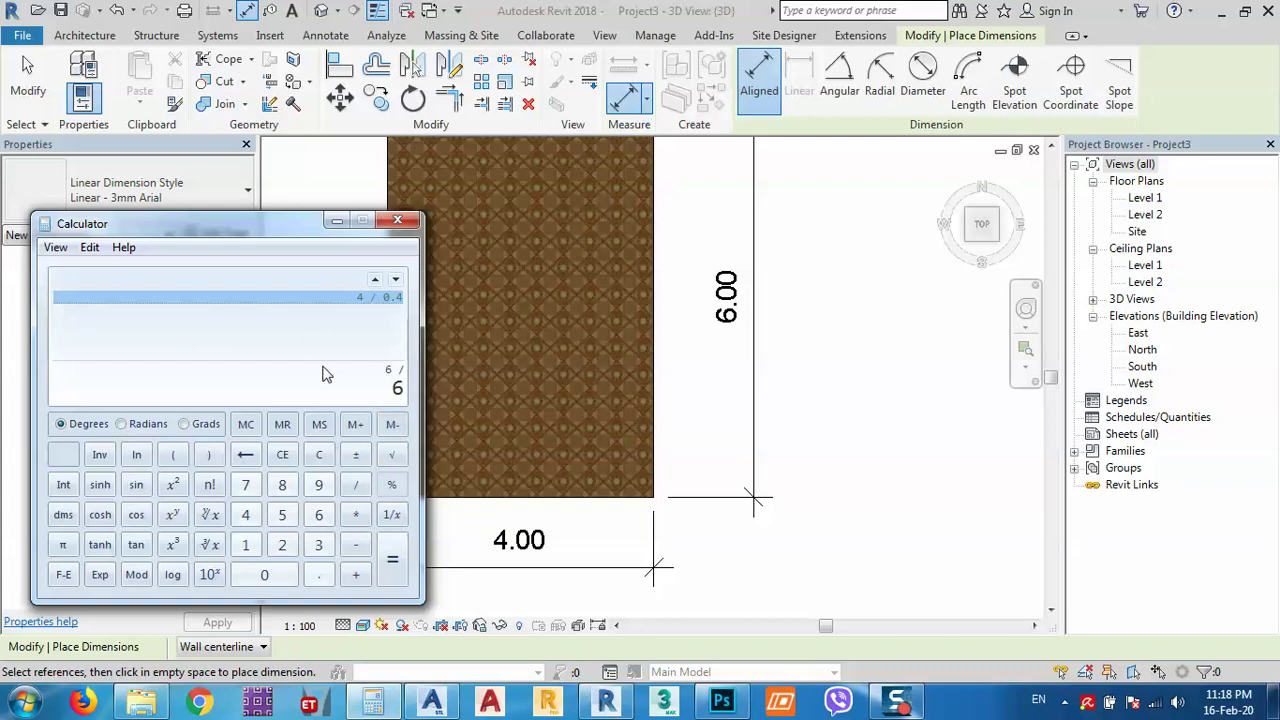
type("6 / 0.4")
key("Return")
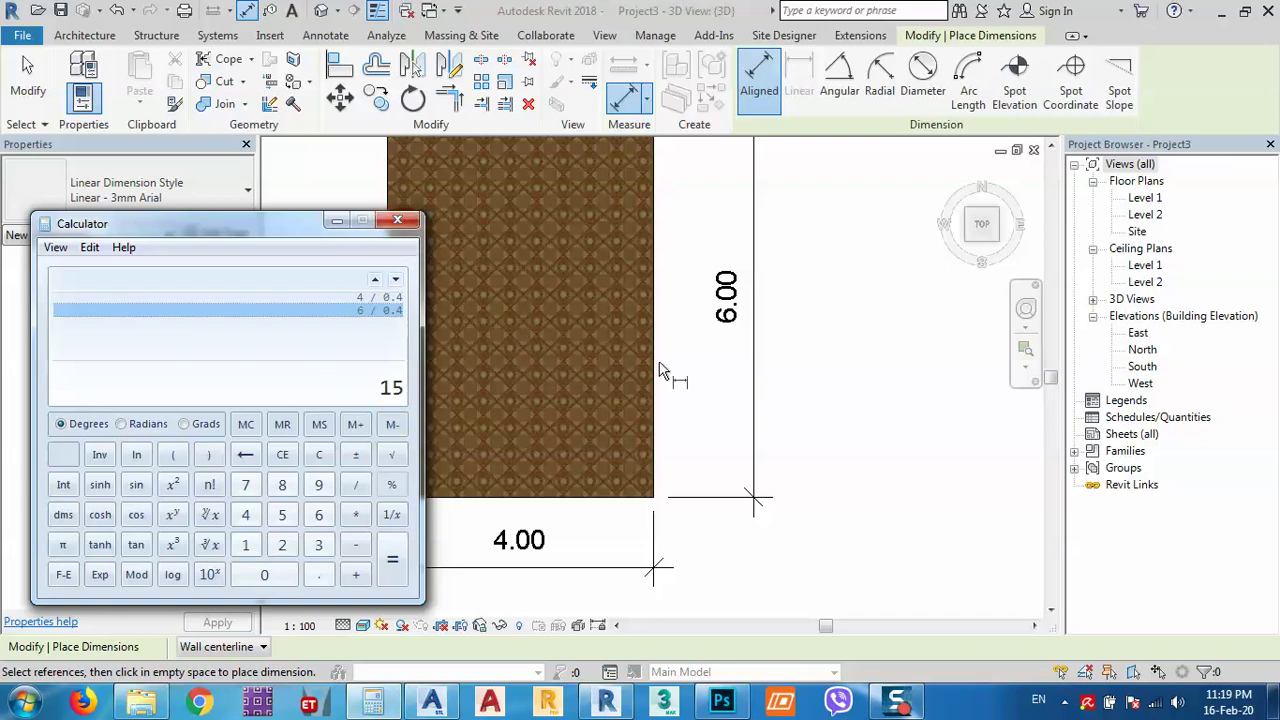
key("Escape")
left_click(696, 406)
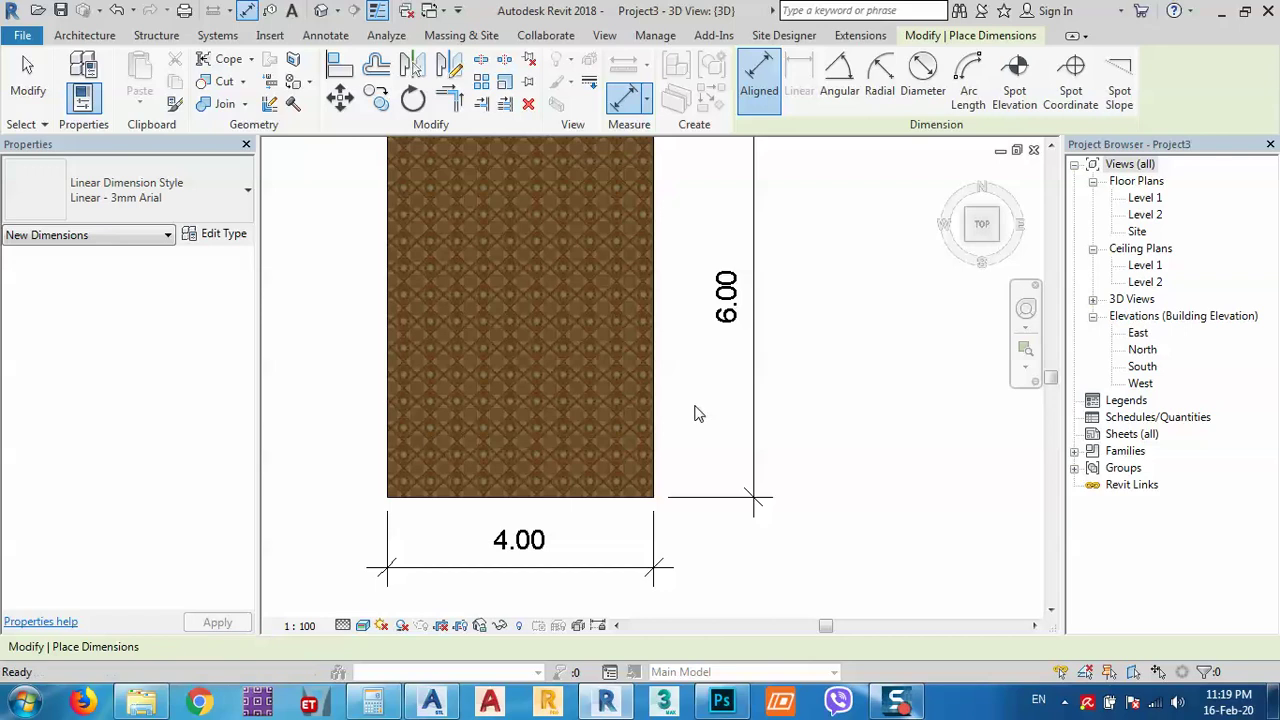
key("Escape")
key("Escape")
Inspect the tile rows along the floor's right edge and at its upper and lower corners
scroll(616, 475, "up", 3)
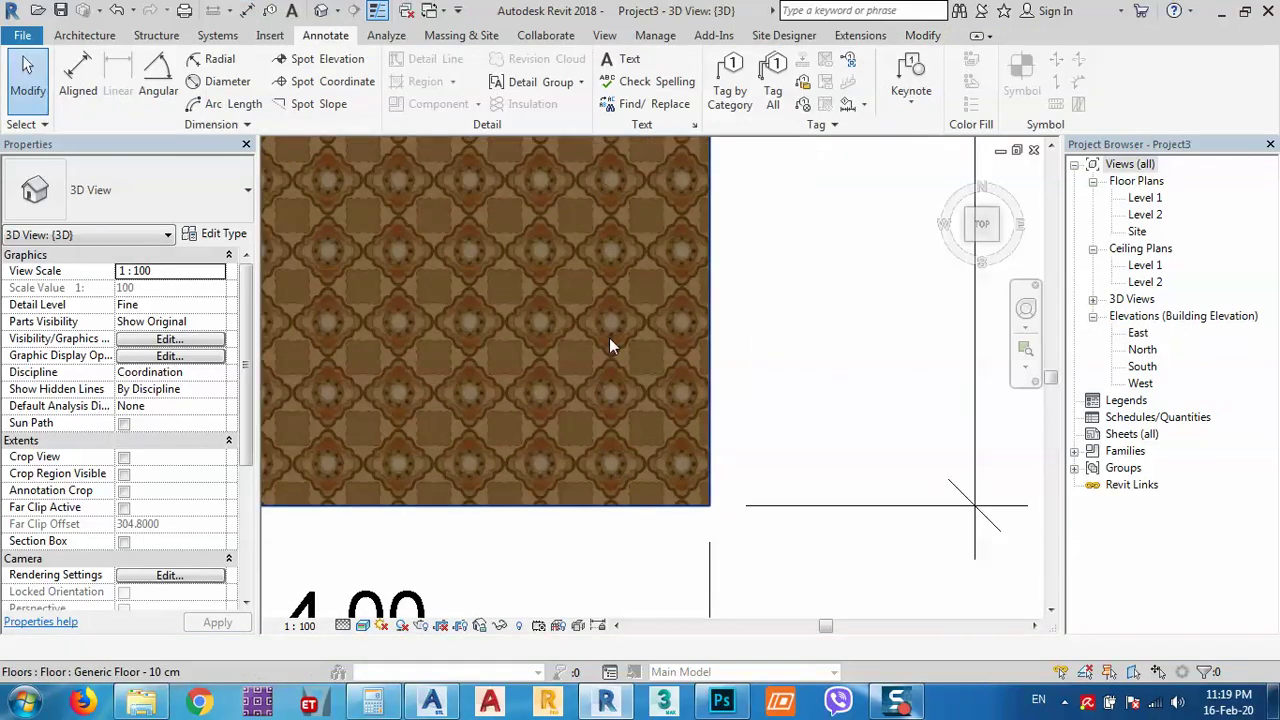
middle_click_drag(611, 187, 634, 564)
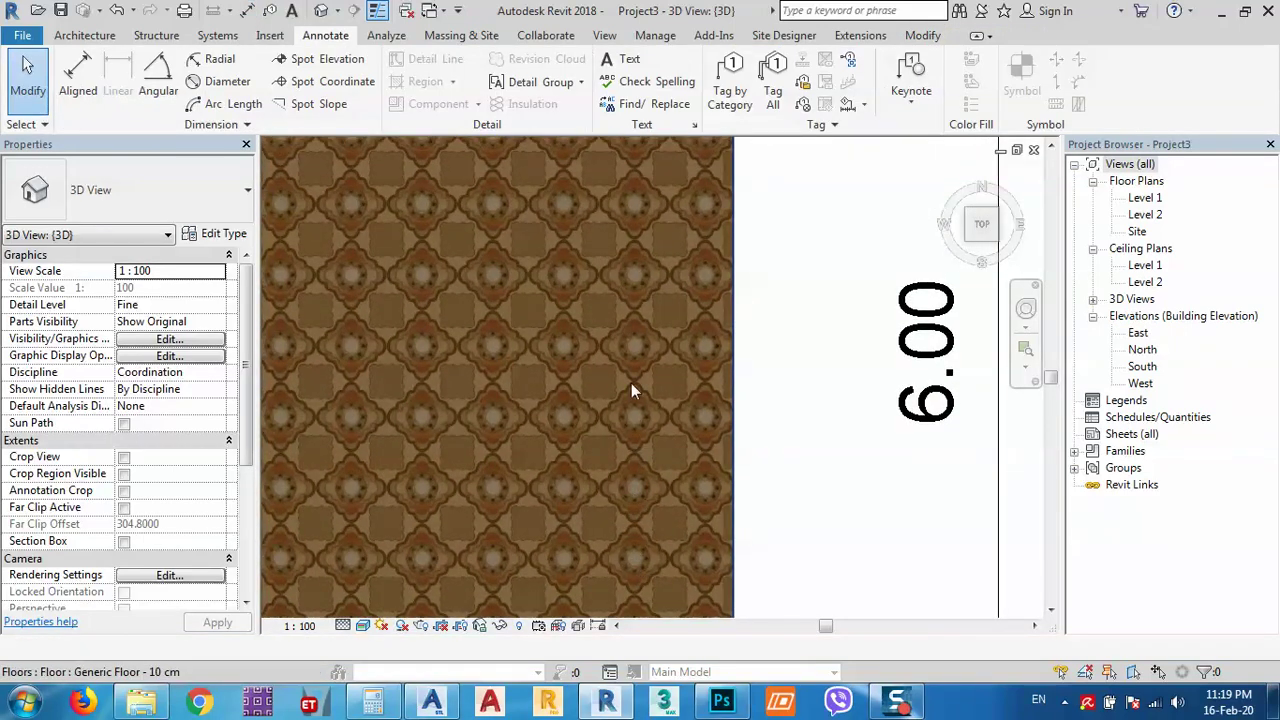
middle_click_drag(635, 208, 645, 562)
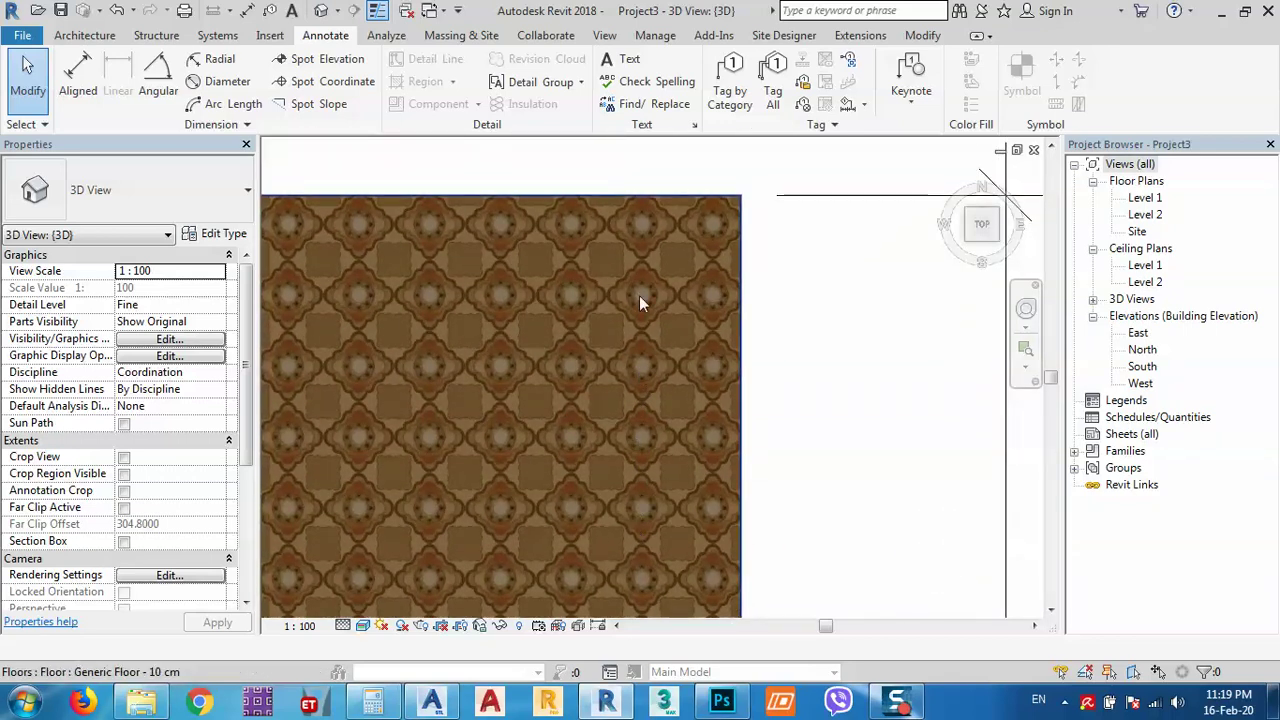
scroll(636, 226, "down", 5)
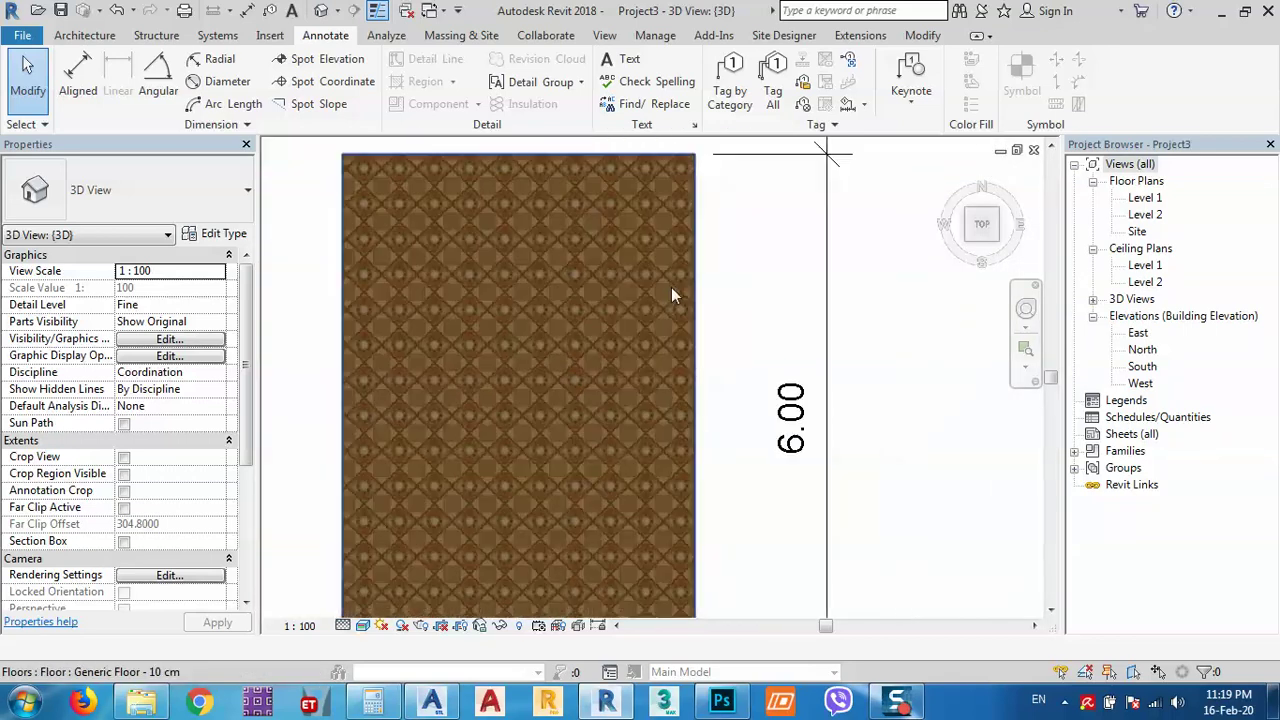
scroll(679, 529, "up", 3)
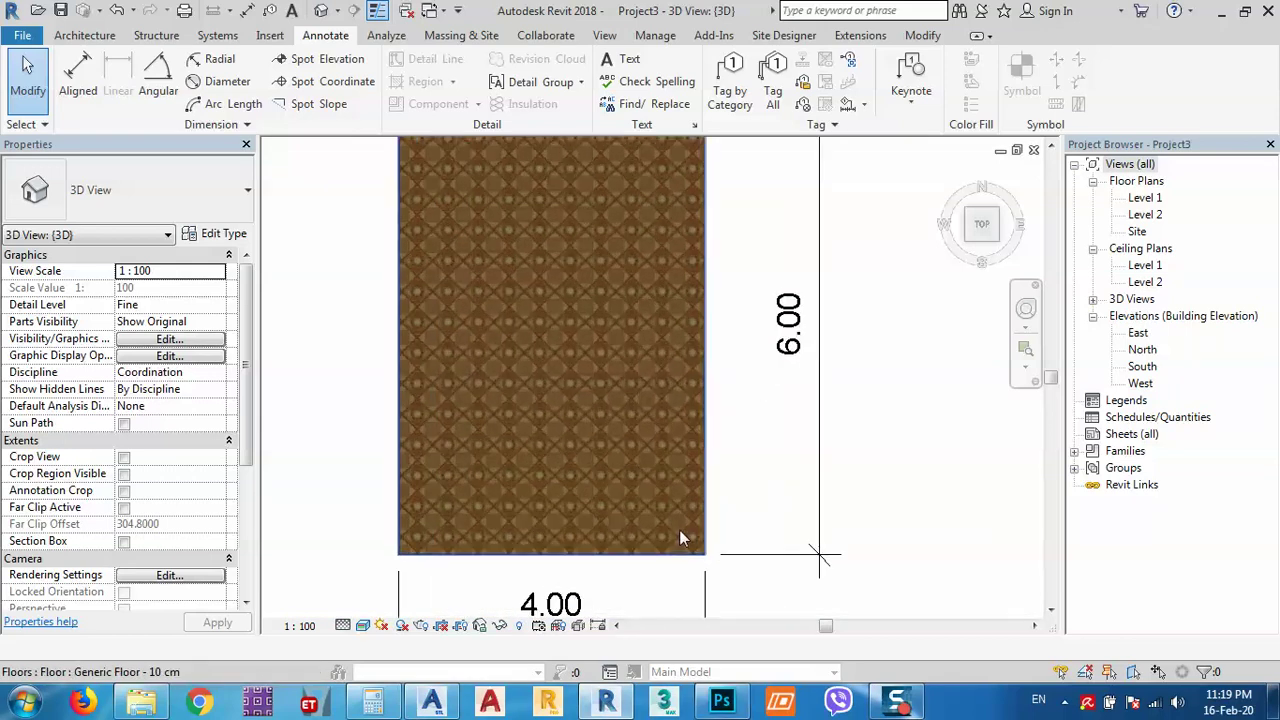
scroll(560, 550, "down", 1)
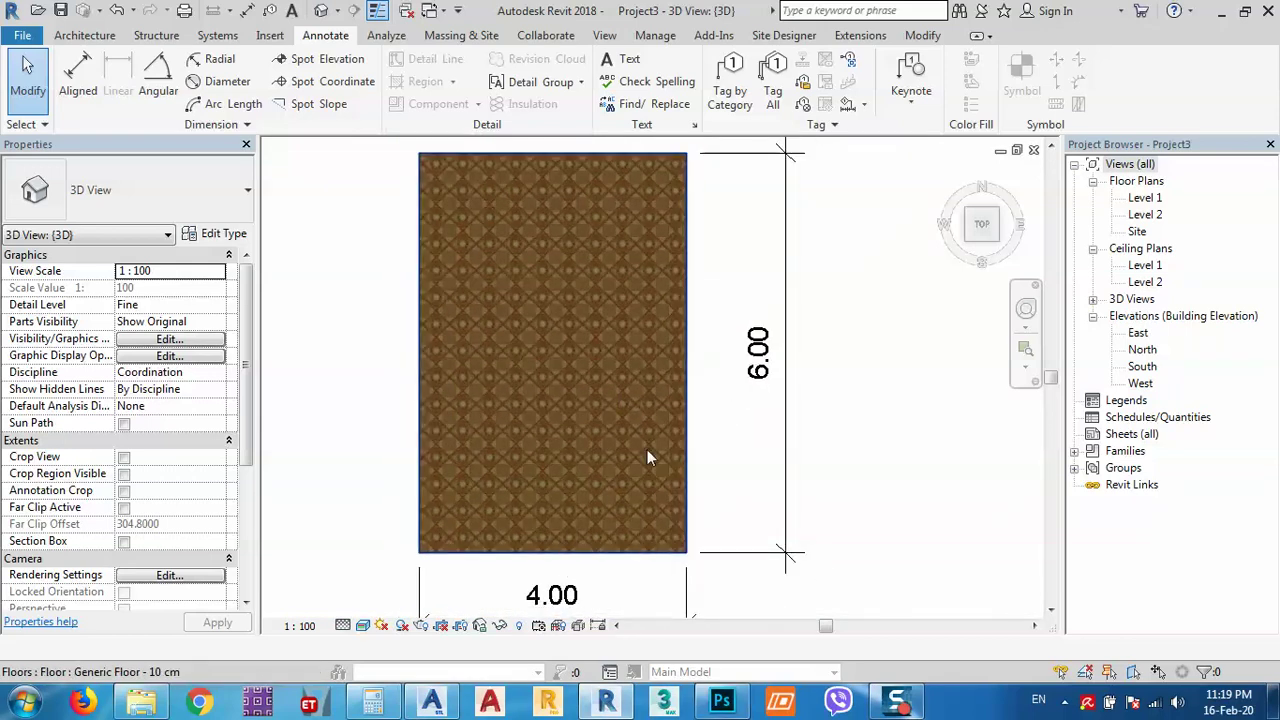
scroll(634, 557, "up", 4)
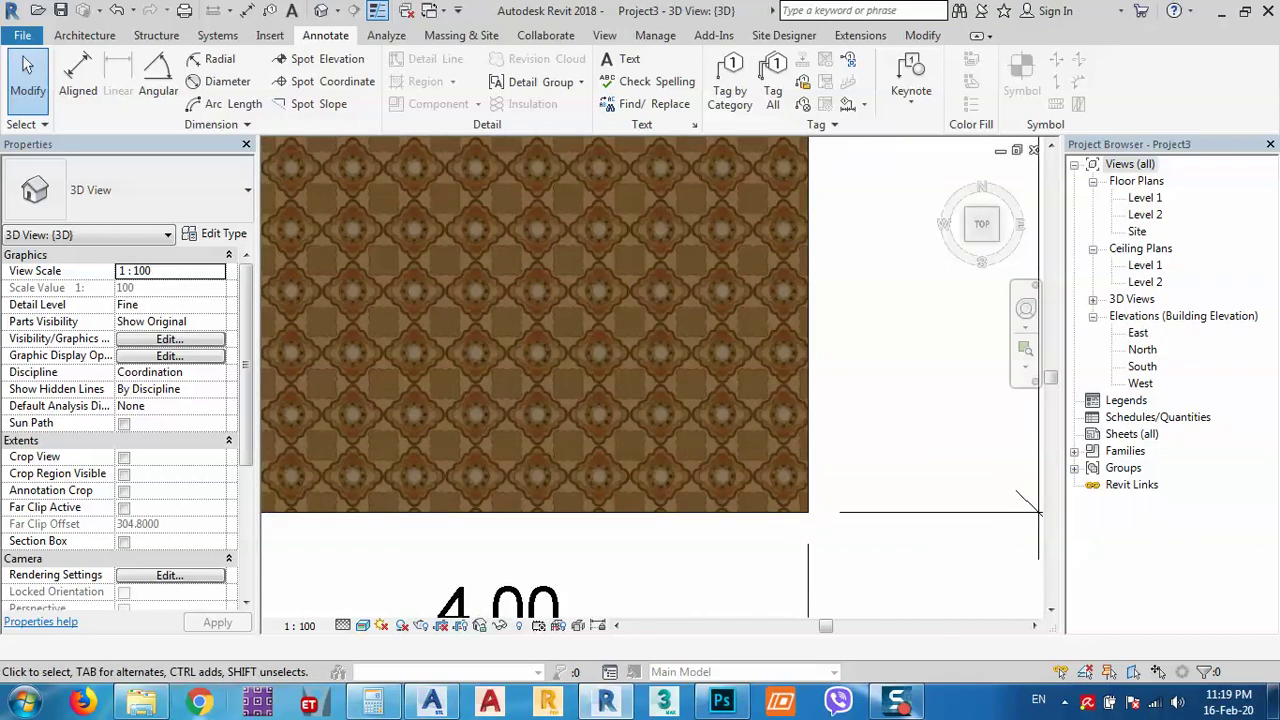
Switch to the photos folder and open image 3 beside the floor to compare its colours with the texture
left_click(141, 703)
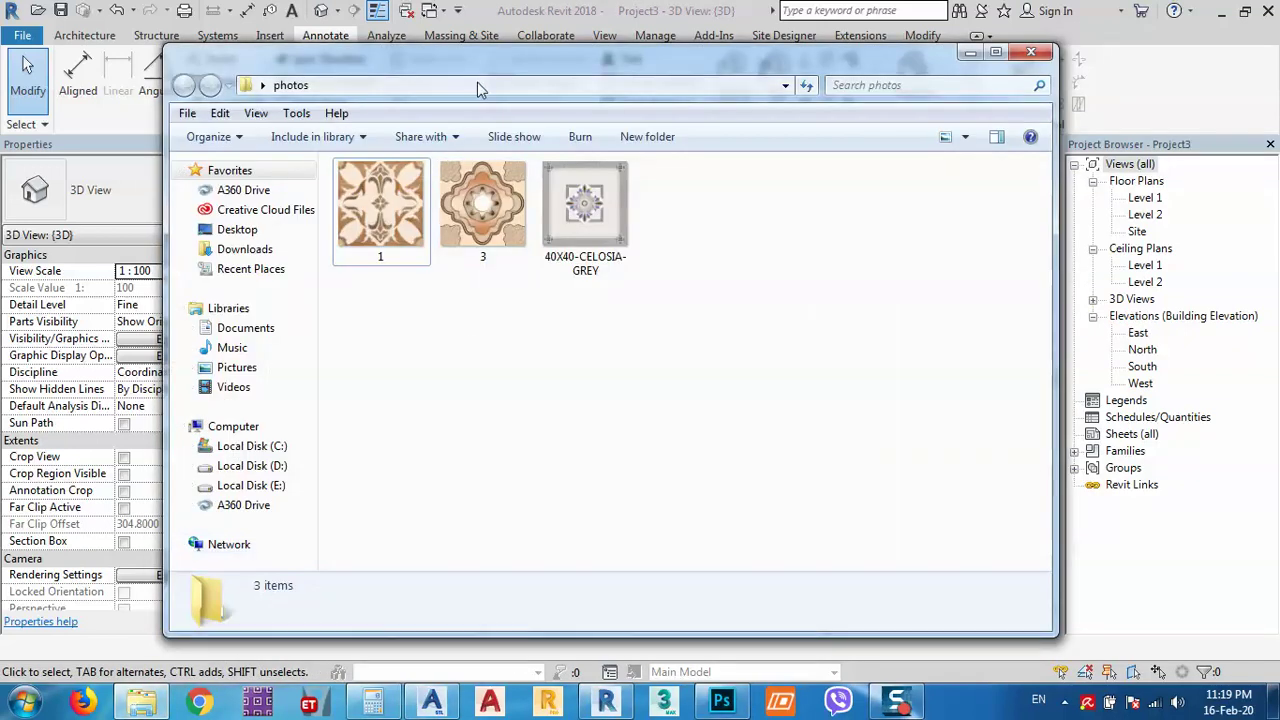
left_click_drag(477, 82, 1014, 439)
double_click(1016, 557)
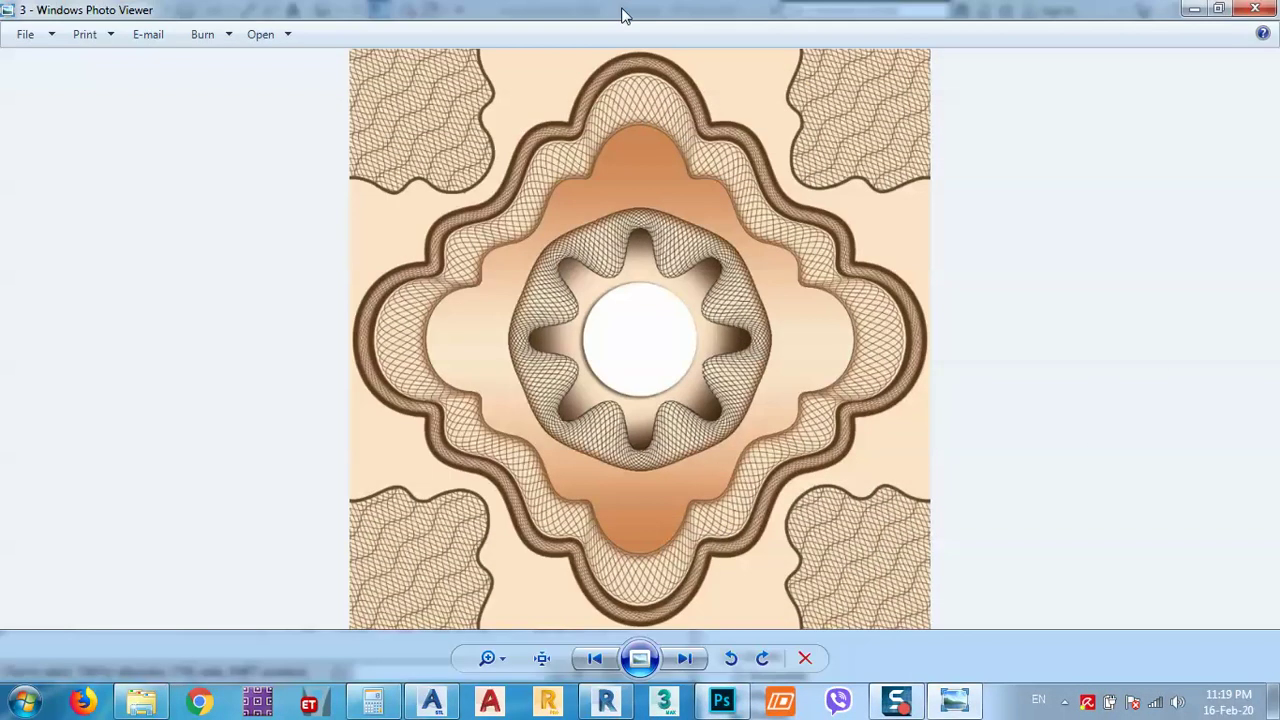
left_click_drag(620, 14, 967, 146)
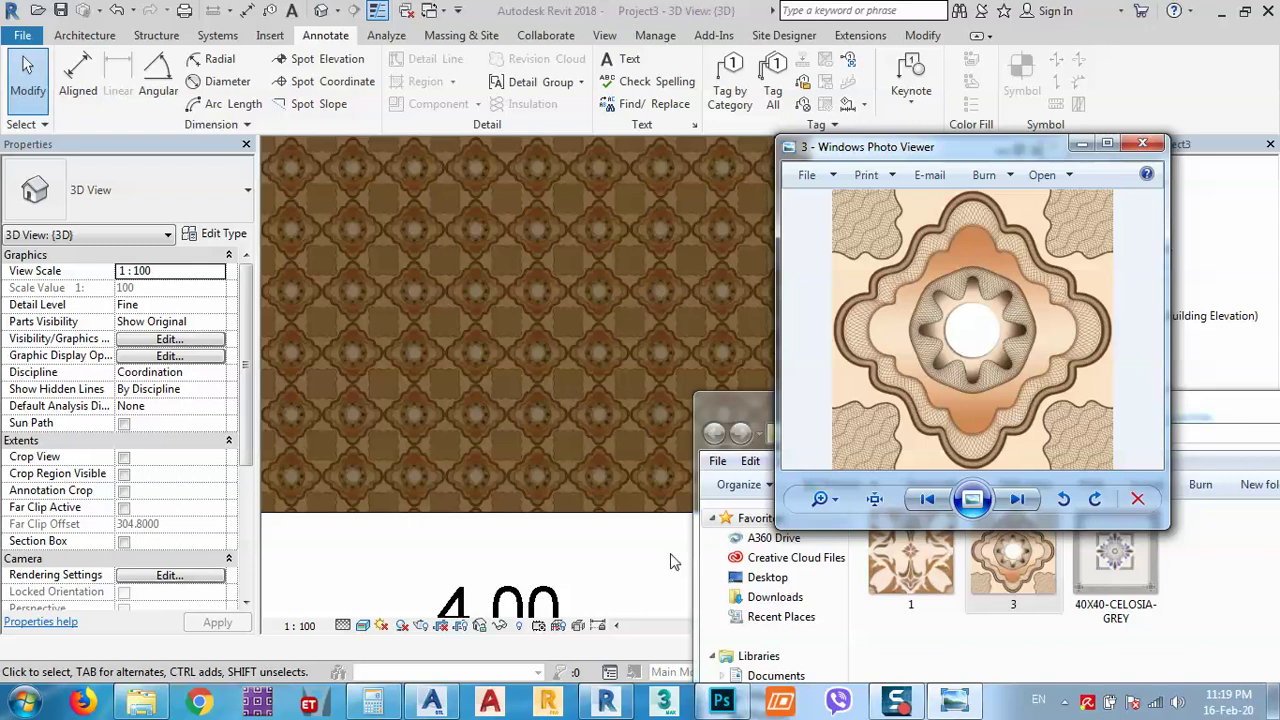
Return to Revit, select the floor and open the appearance settings of its structure layer's Door - Panel material
left_click(616, 535)
left_click(612, 515)
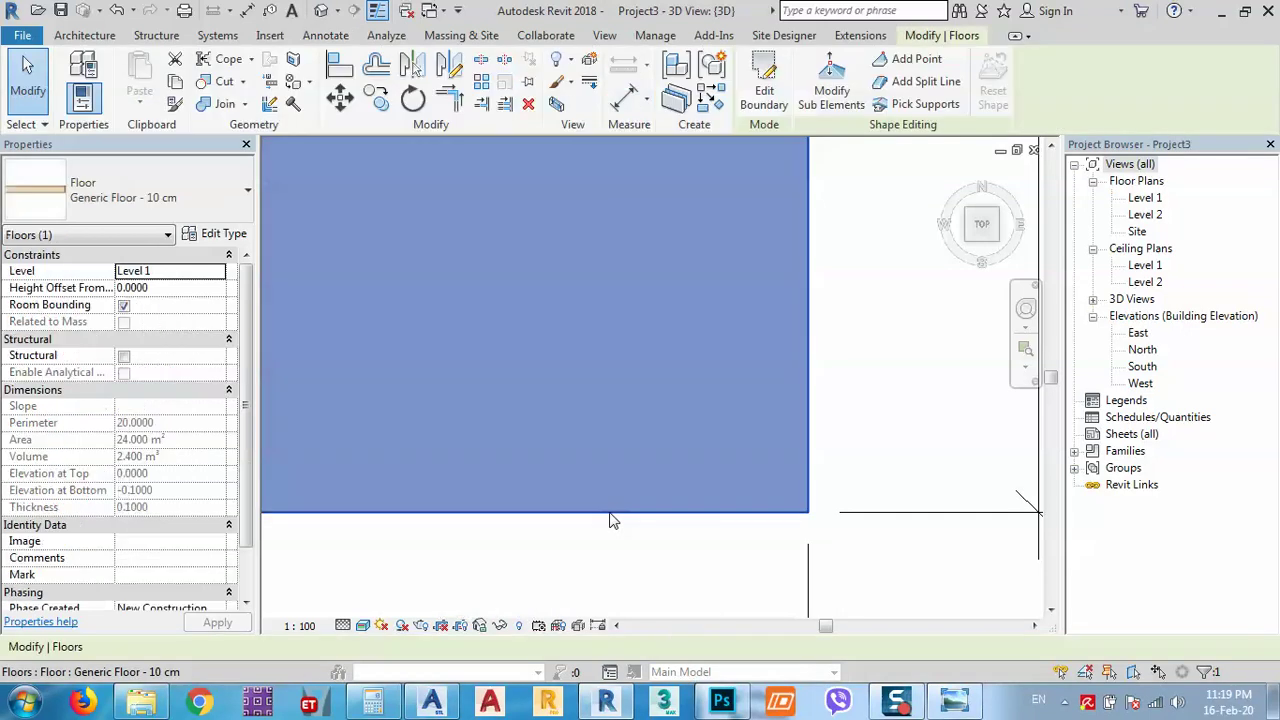
left_click(217, 234)
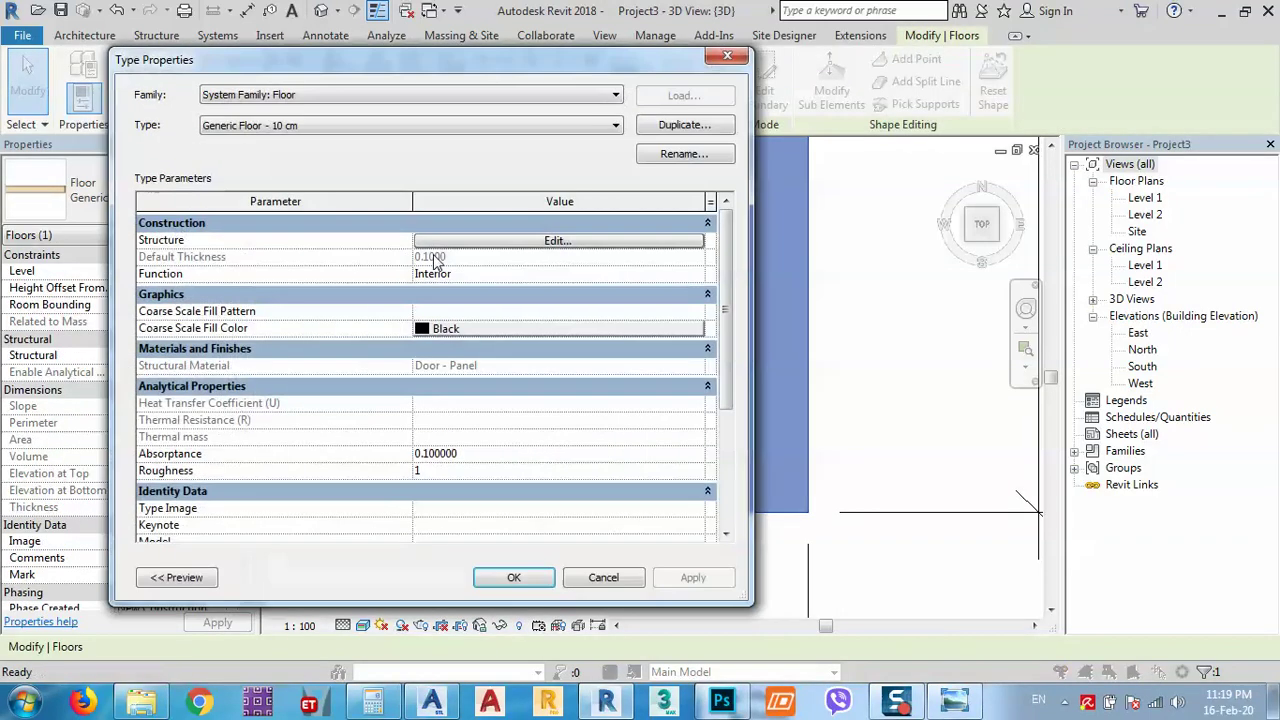
left_click(538, 243)
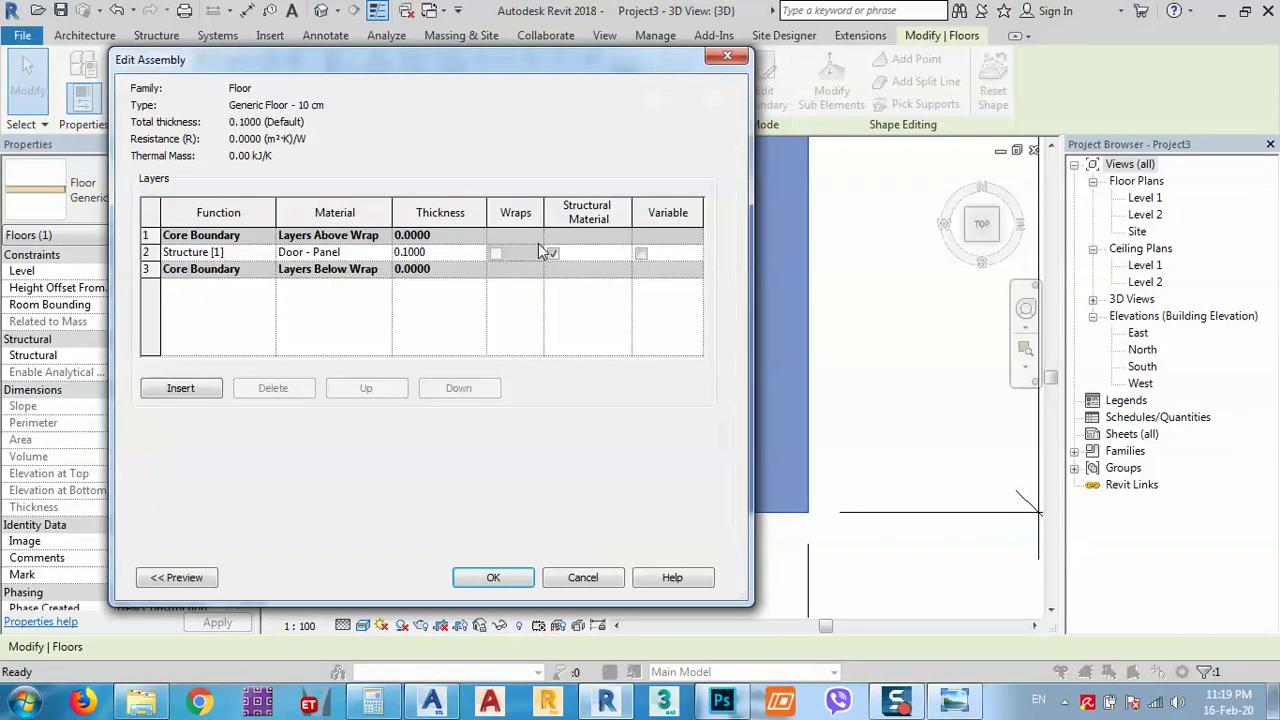
left_click(386, 252)
left_click(386, 252)
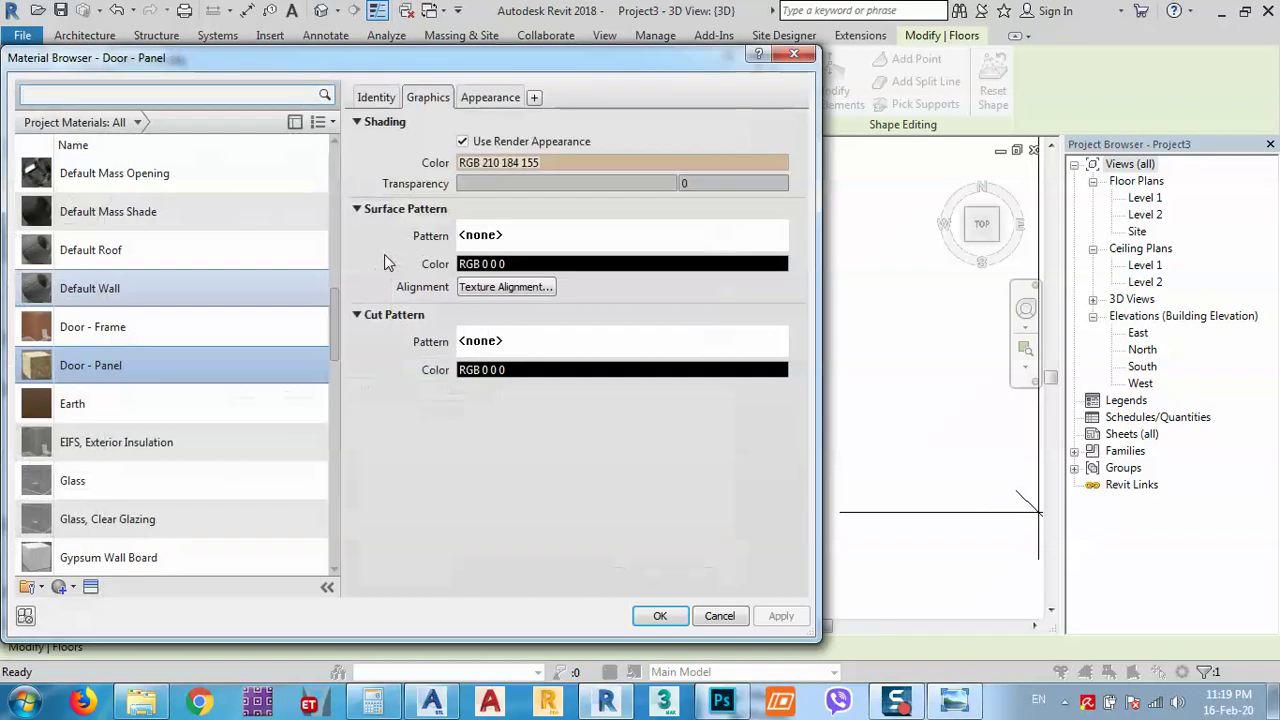
left_click(490, 97)
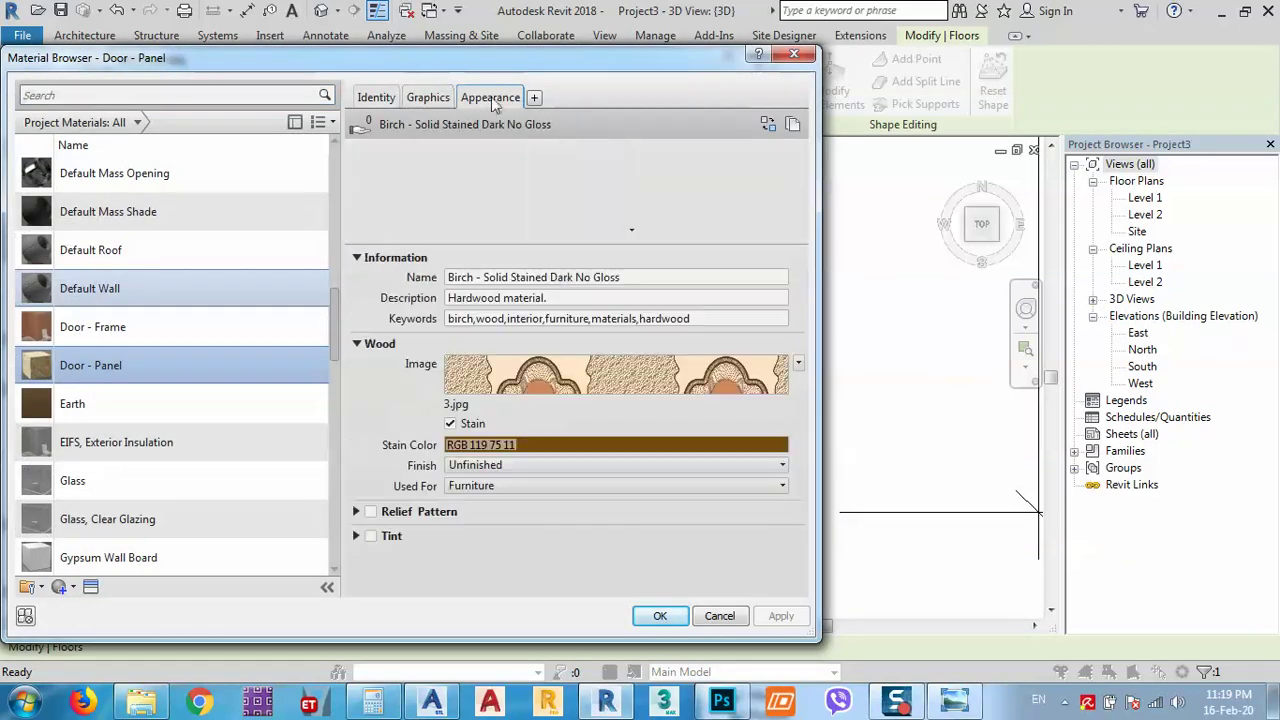
Turn off the Stain option of the Door - Panel material, accept the floor's structure and type settings, and deselect the floor
left_click(451, 425)
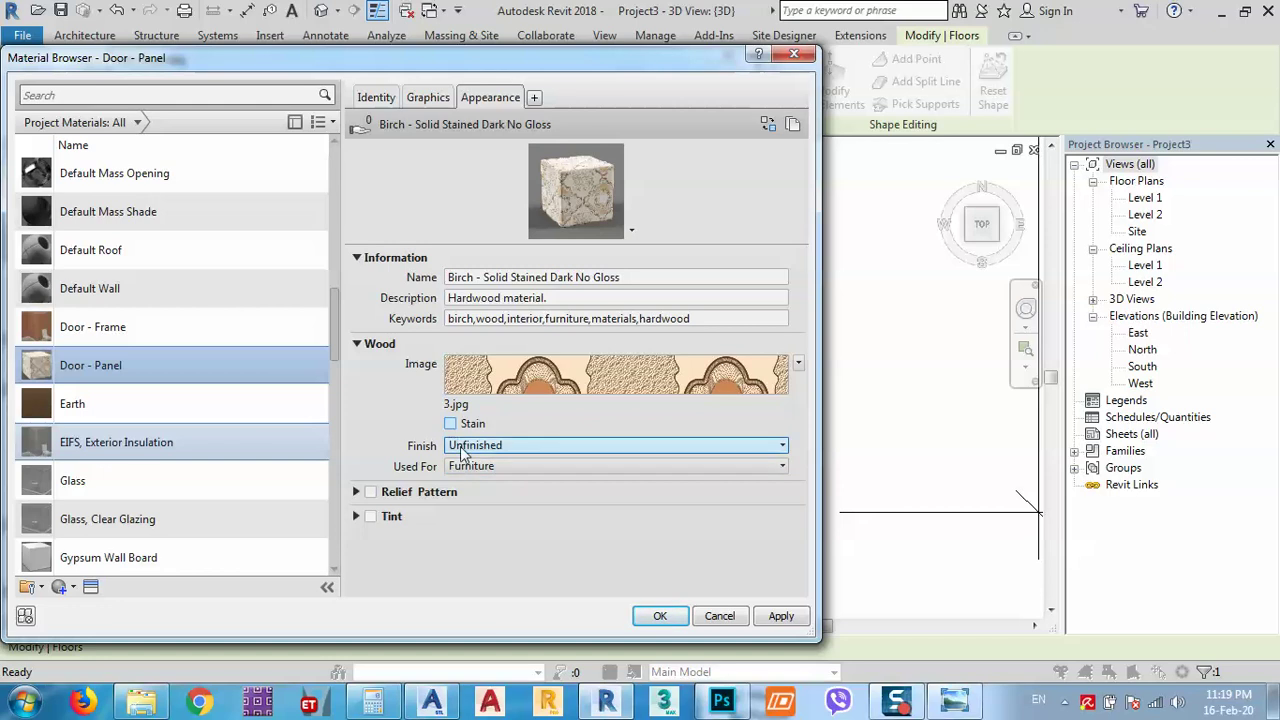
left_click(778, 616)
left_click(660, 616)
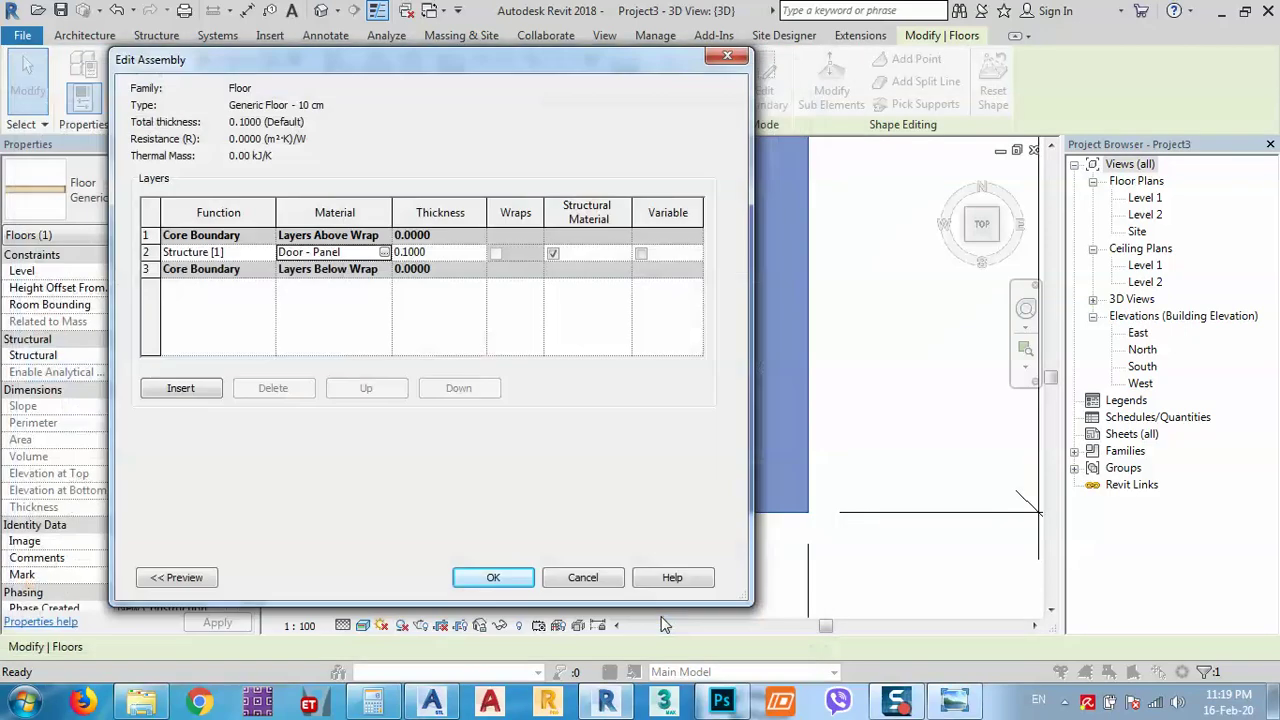
left_click(493, 578)
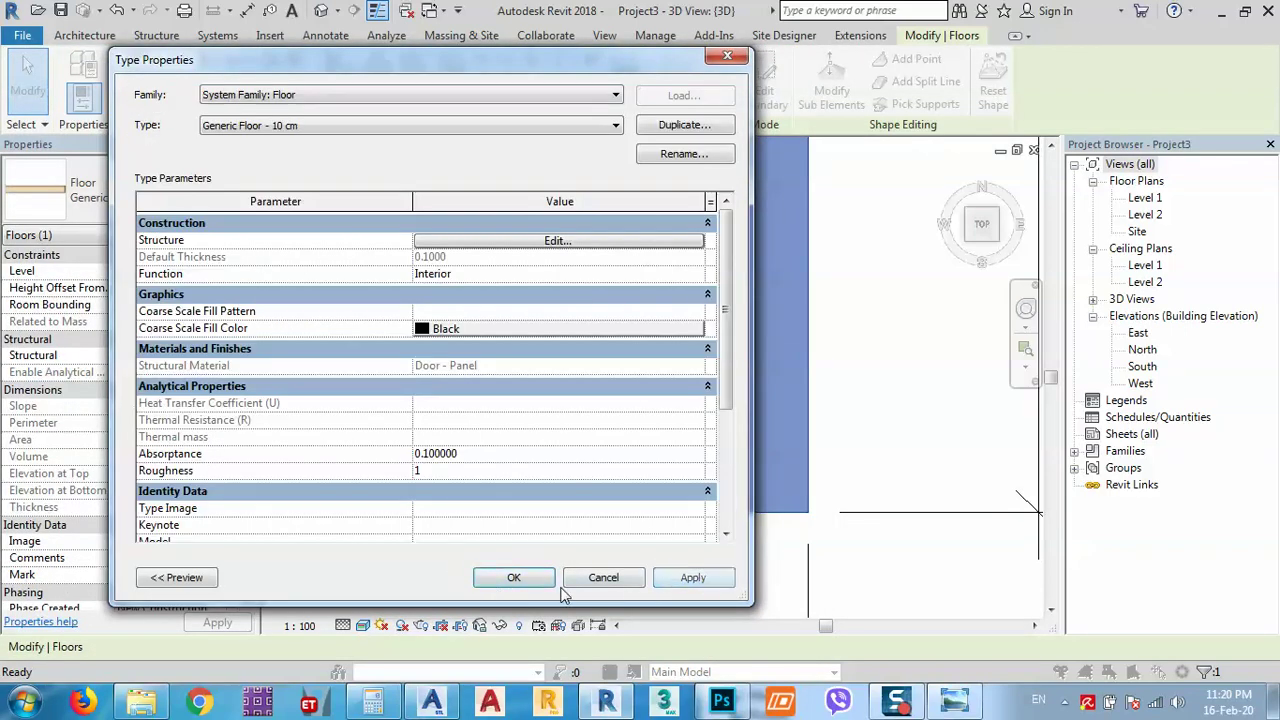
left_click(514, 578)
key("Escape")
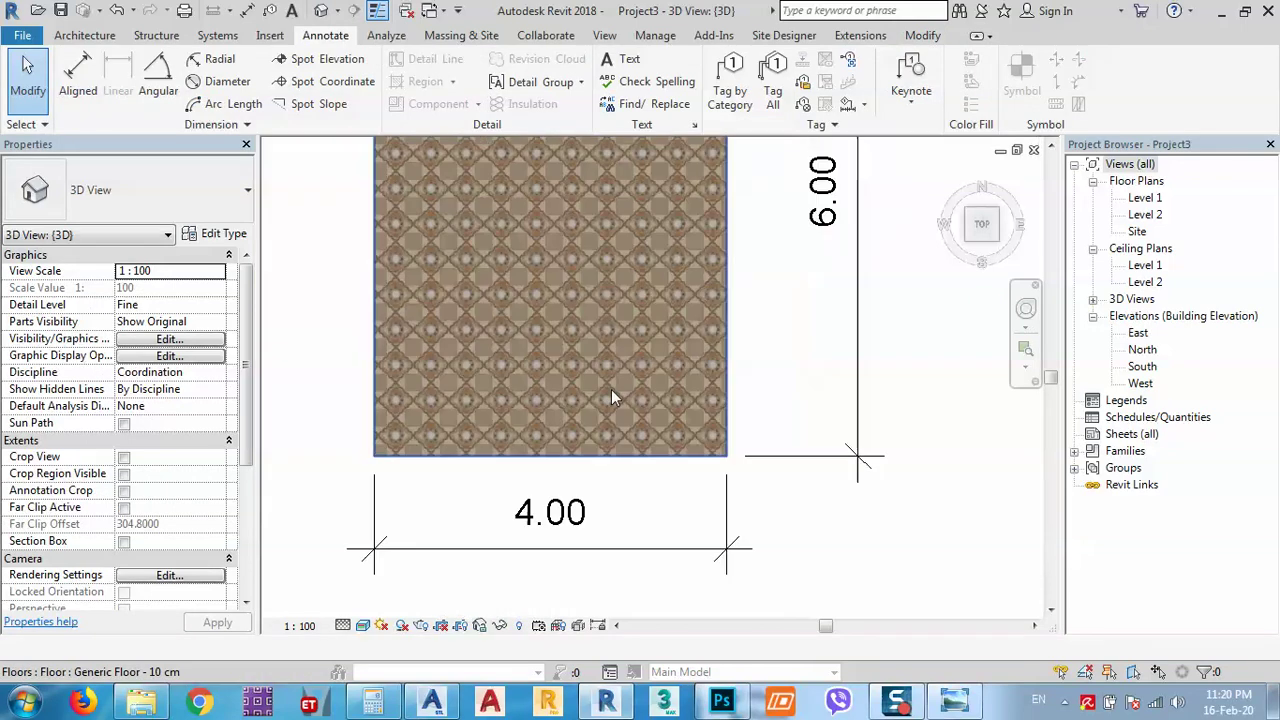
Inspect the unstained tile pattern near the floor's lower edge, both up close and from farther away
scroll(610, 397, "up", 8)
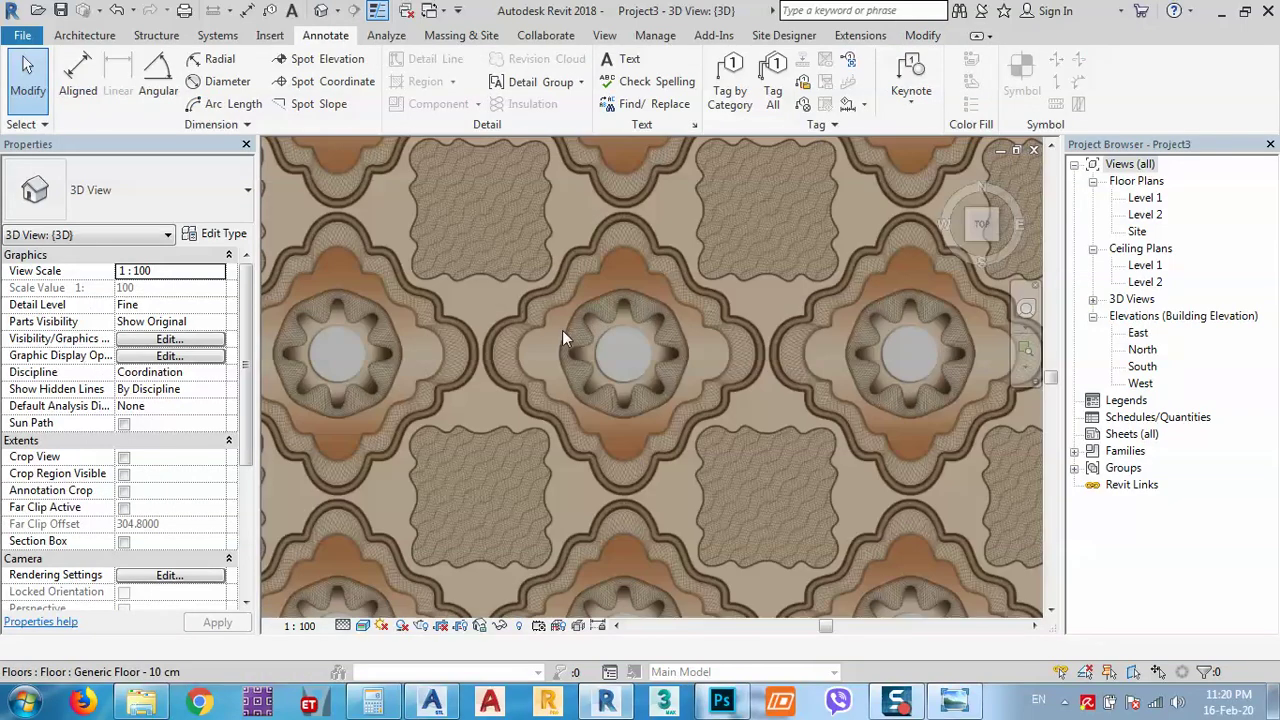
scroll(649, 332, "down", 8)
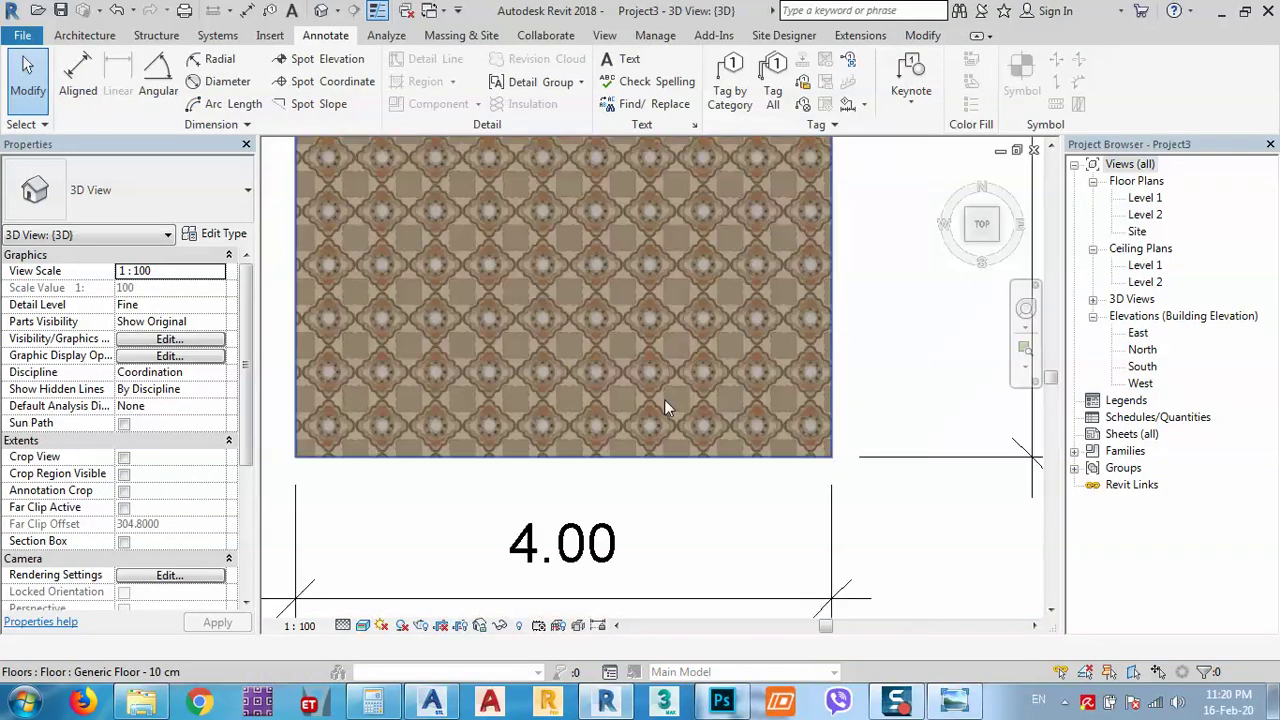
scroll(673, 414, "up", 5)
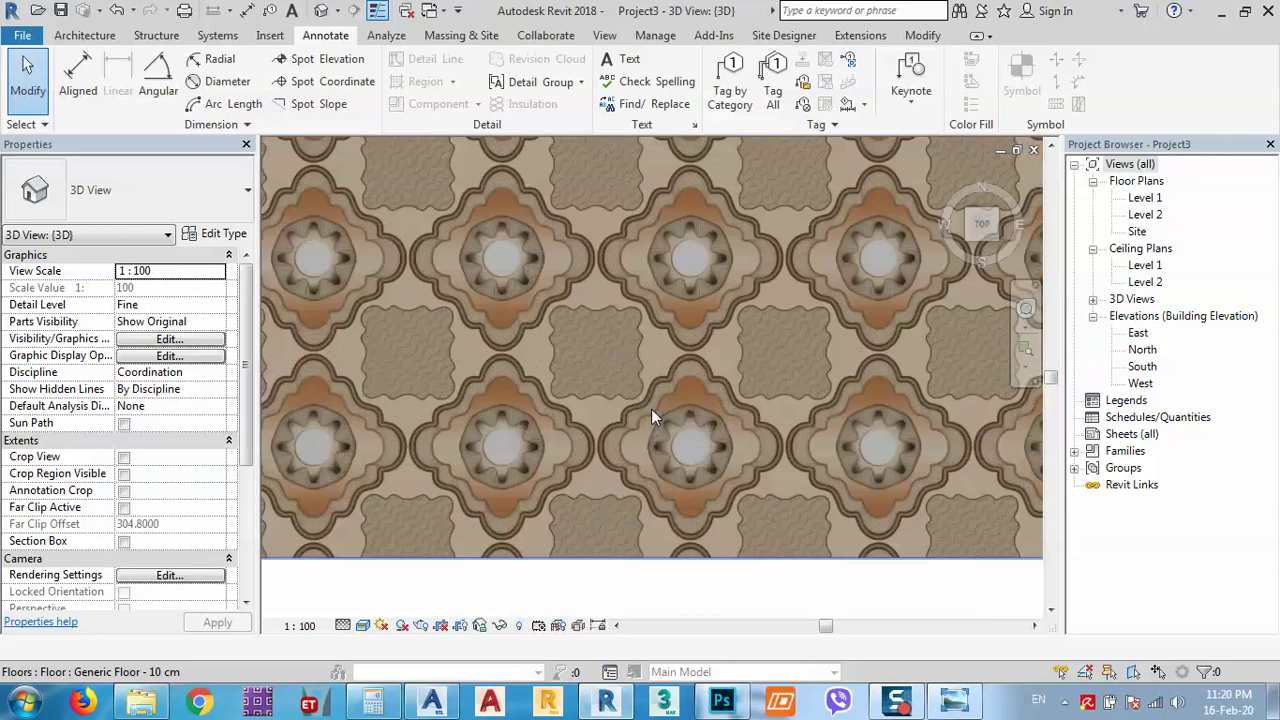
scroll(584, 408, "down", 2)
scroll(584, 408, "down", 5)
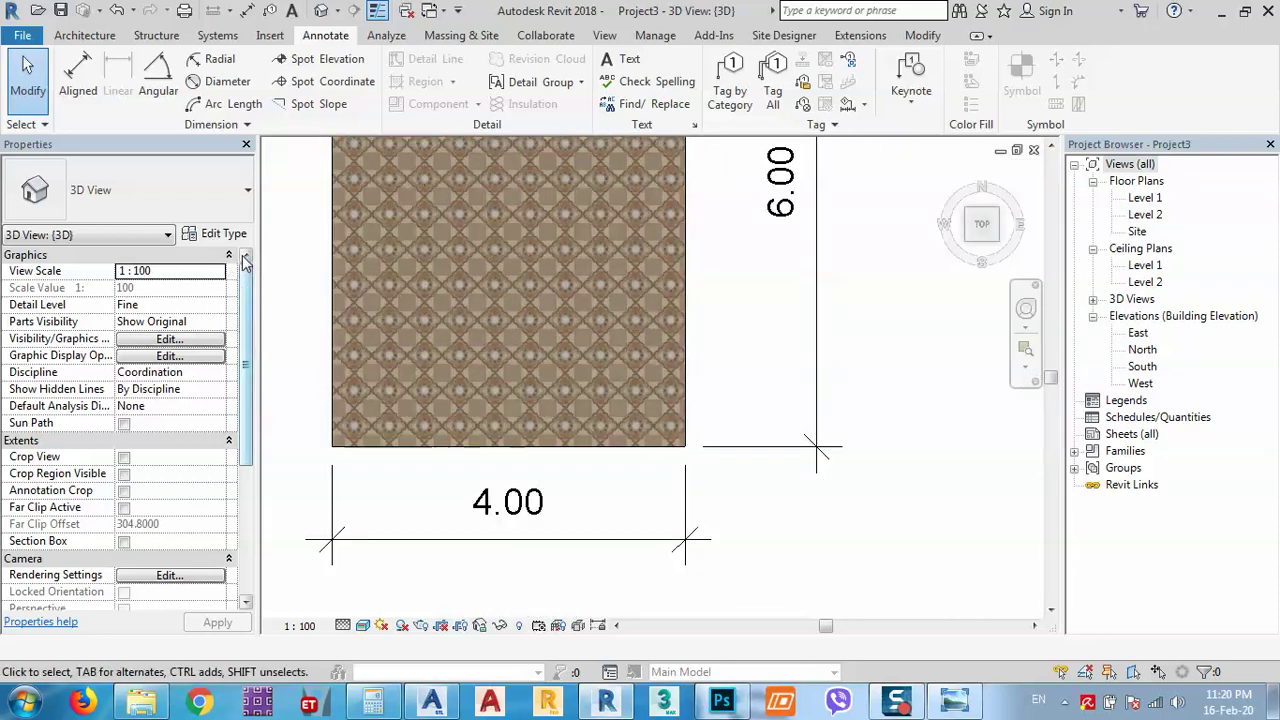
Open the appearance settings of the floor's Door - Panel structure material and turn on its Stain option
left_click(438, 440)
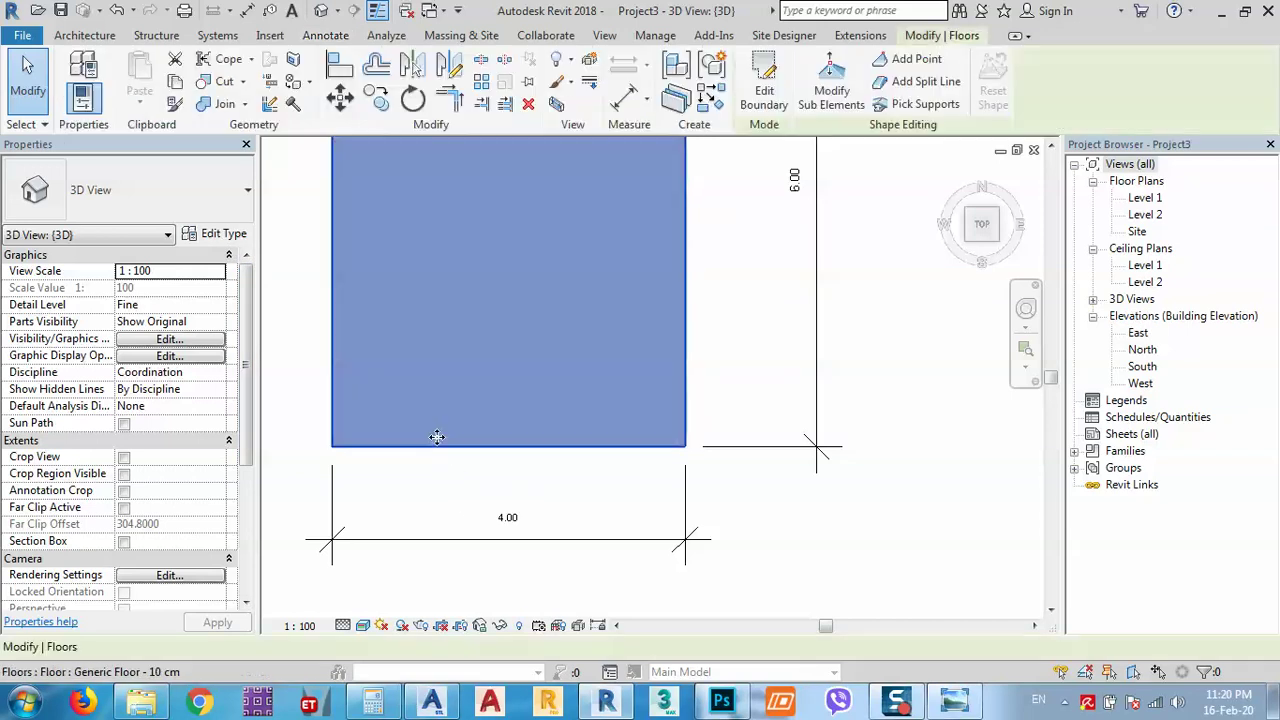
left_click(219, 239)
left_click(550, 242)
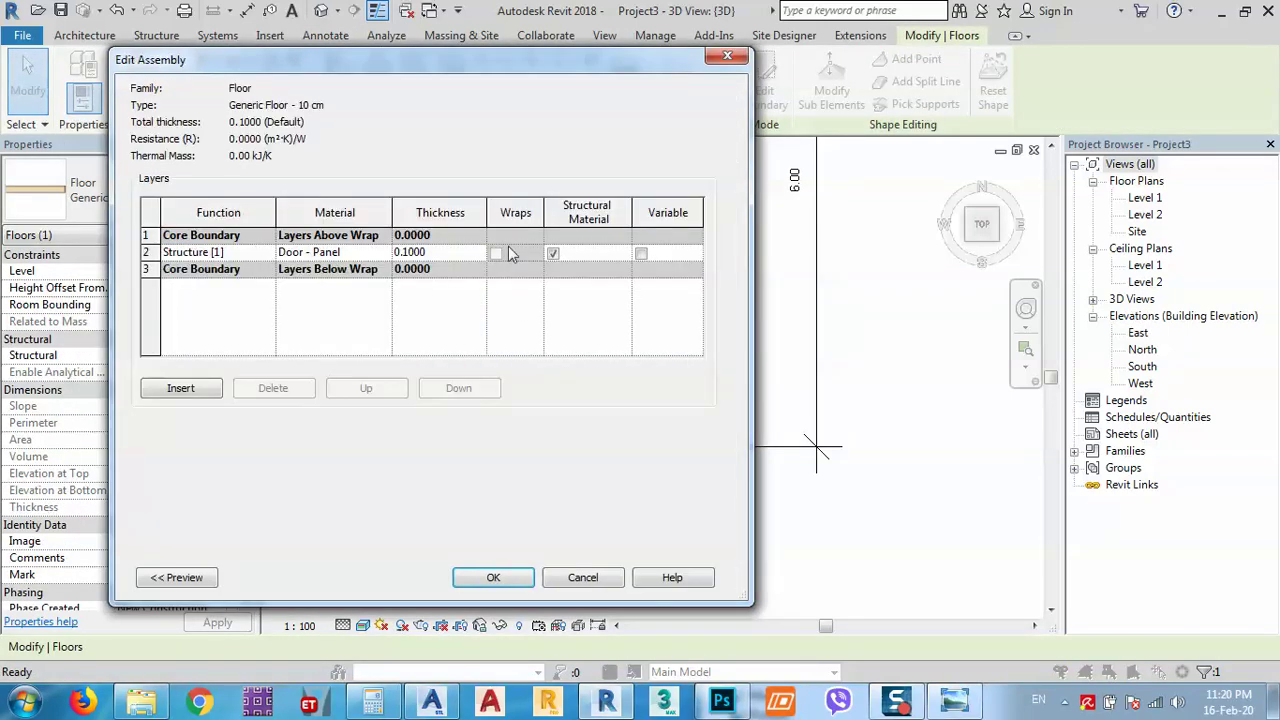
left_click(360, 254)
left_click(385, 254)
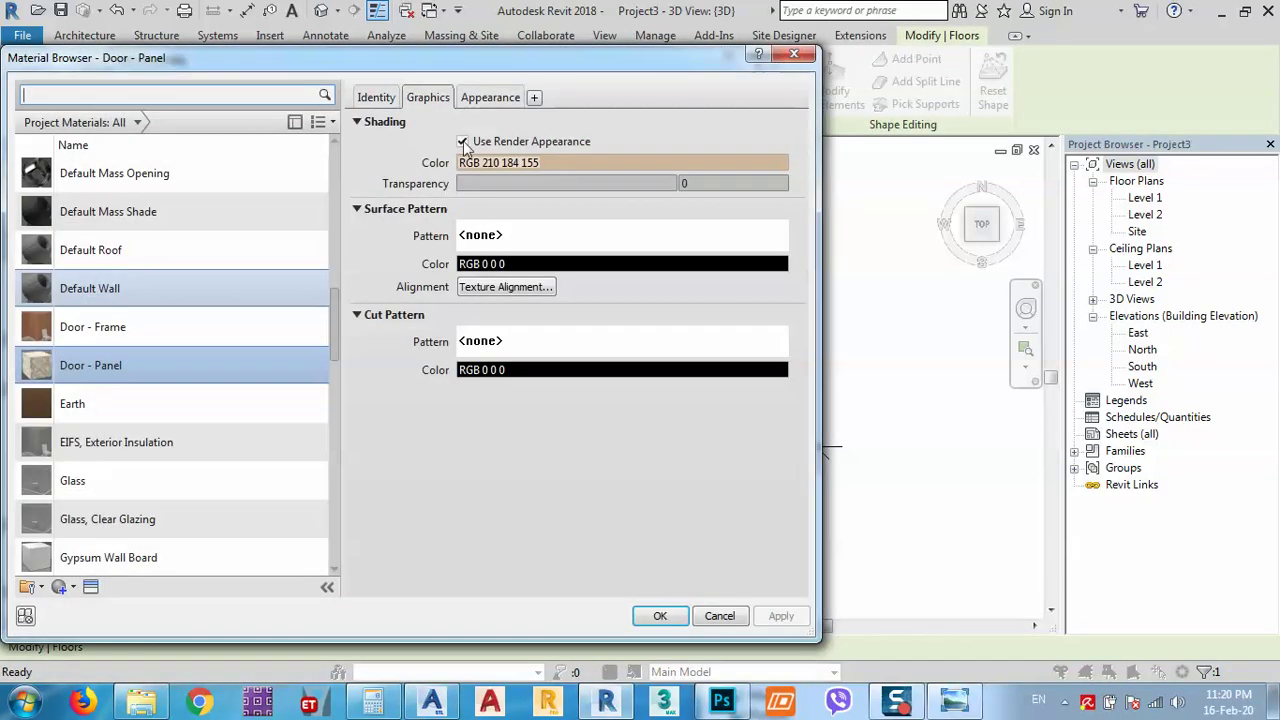
left_click(484, 99)
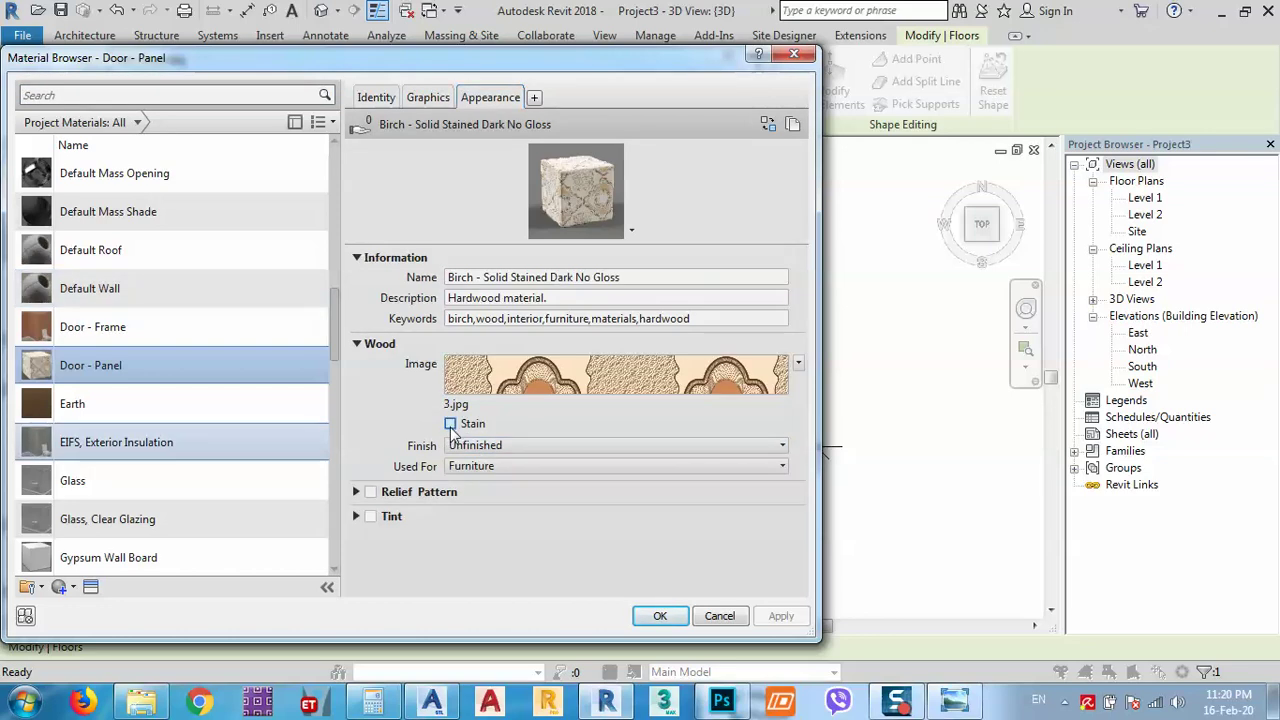
left_click(450, 423)
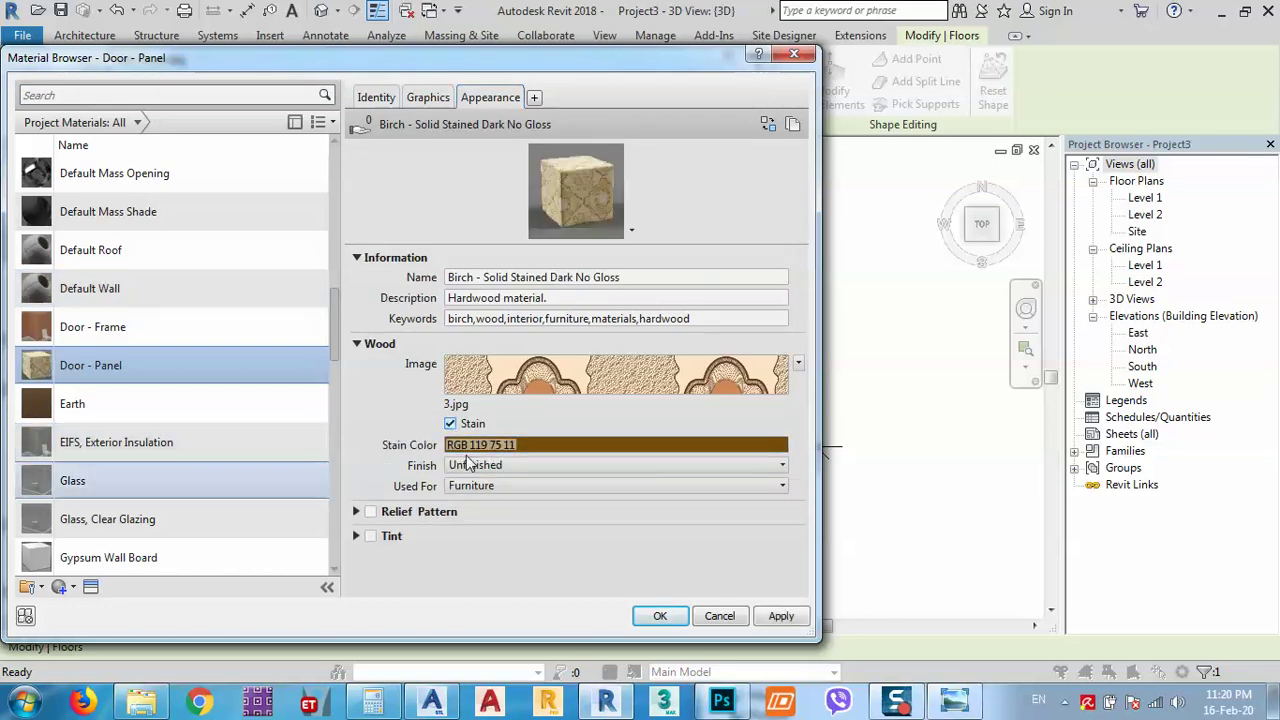
Set the stain colour of the Door - Panel material to a light blue, RGB 86 146 235
left_click(560, 468)
left_click(559, 453)
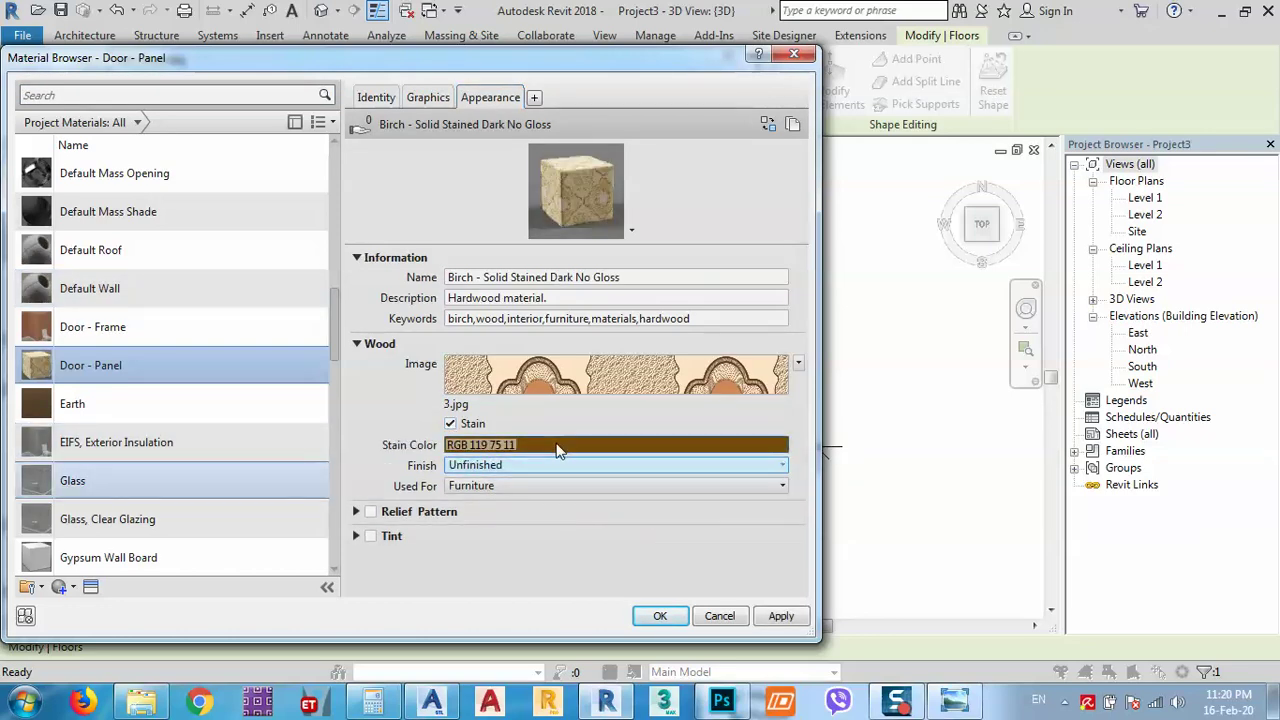
left_click(558, 447)
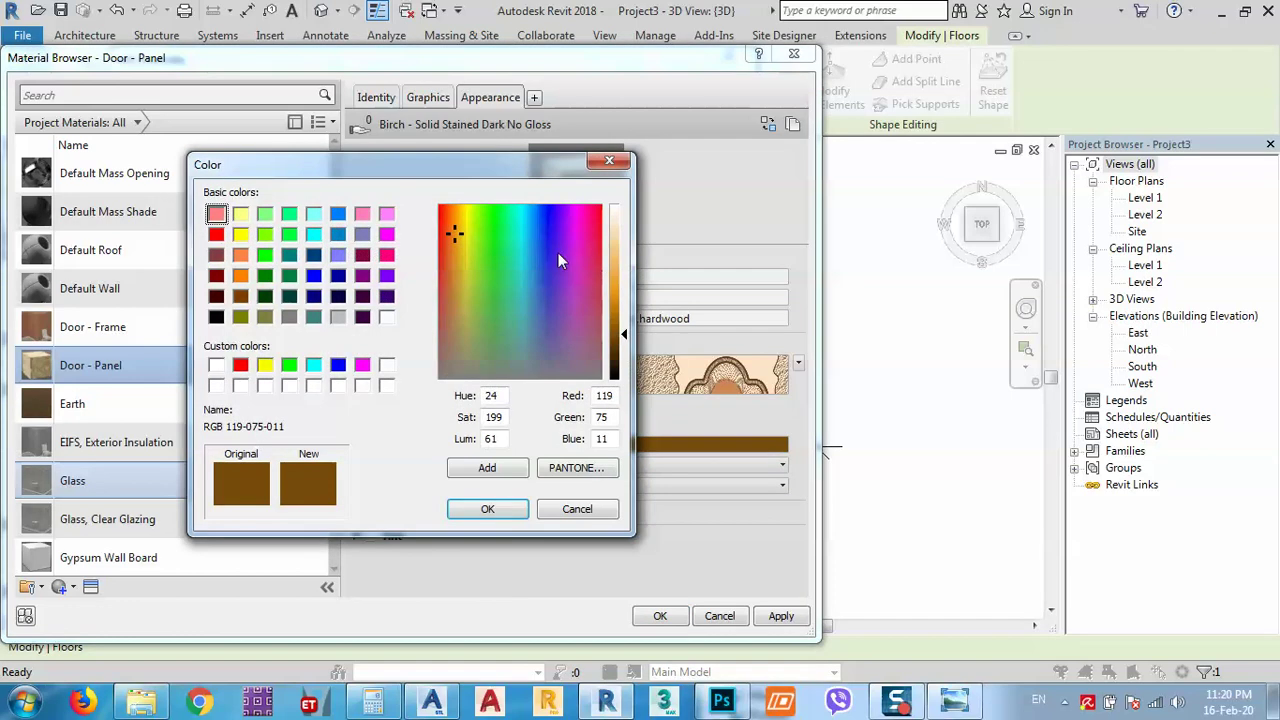
left_click(525, 247)
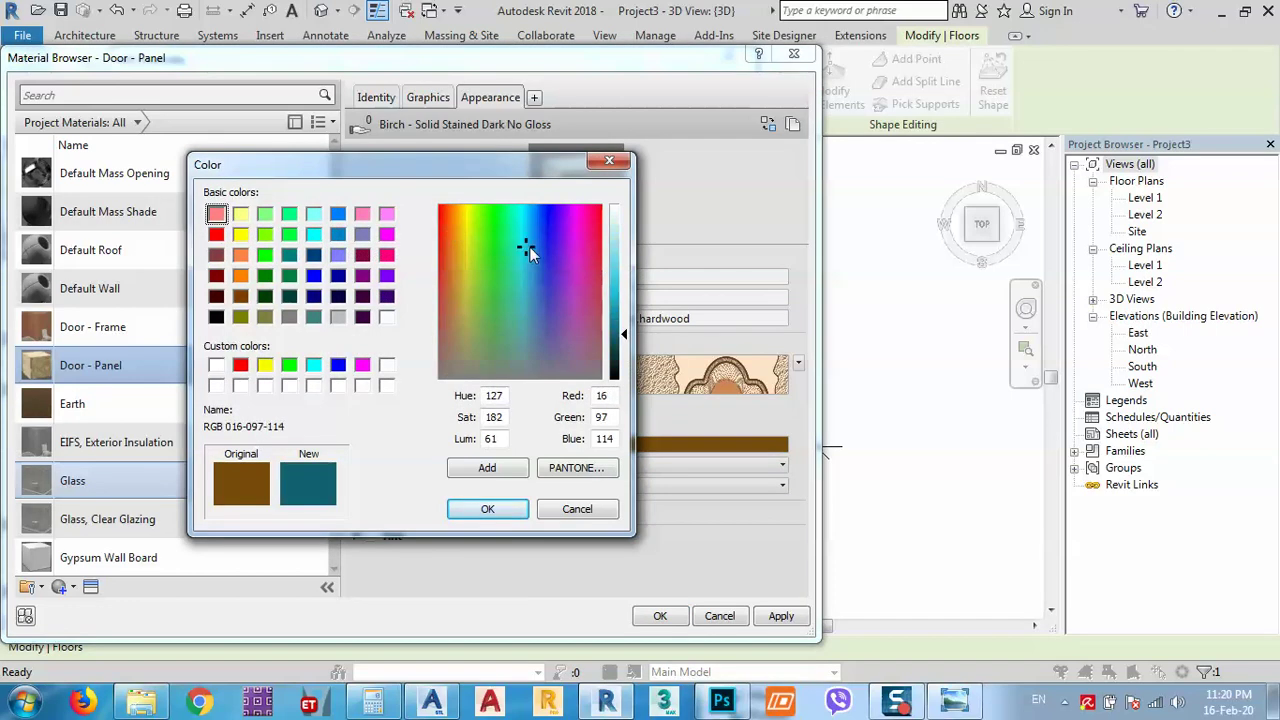
left_click(620, 277)
left_click_drag(540, 234, 537, 241)
left_click(487, 509)
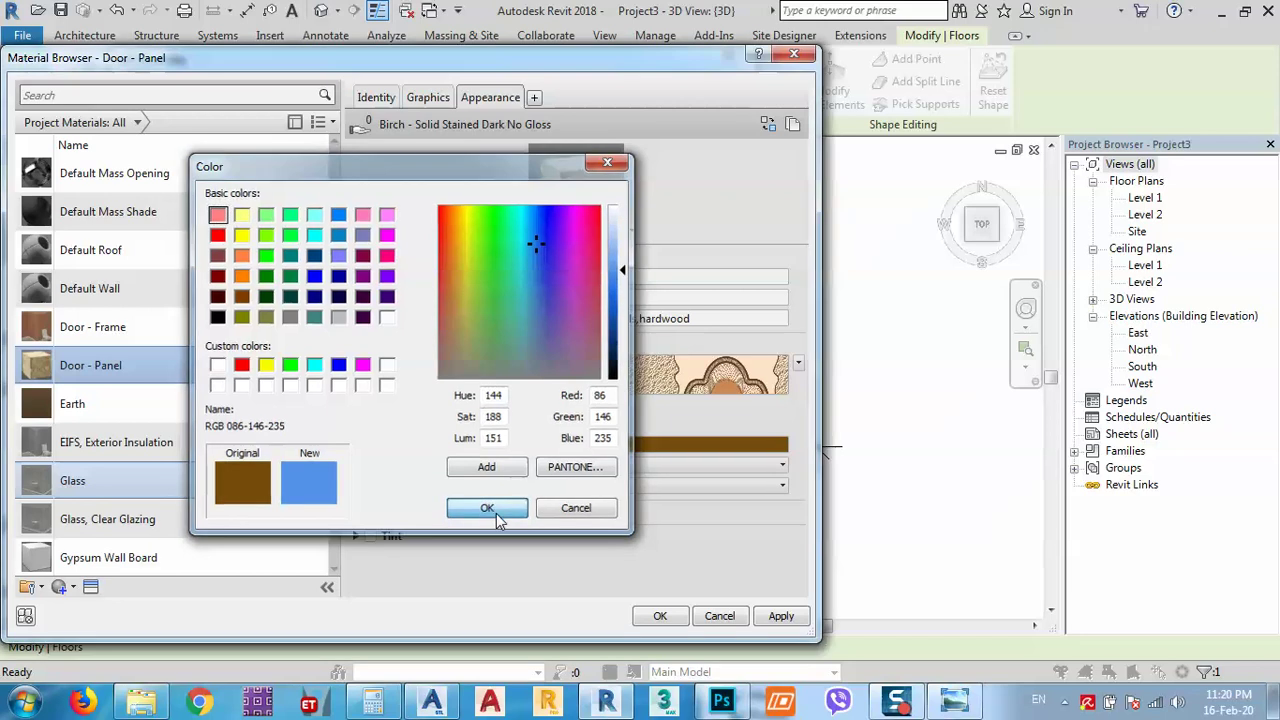
Accept the material, structure and type settings, and inspect the stained floor tiles
left_click(781, 616)
left_click(660, 616)
left_click(513, 585)
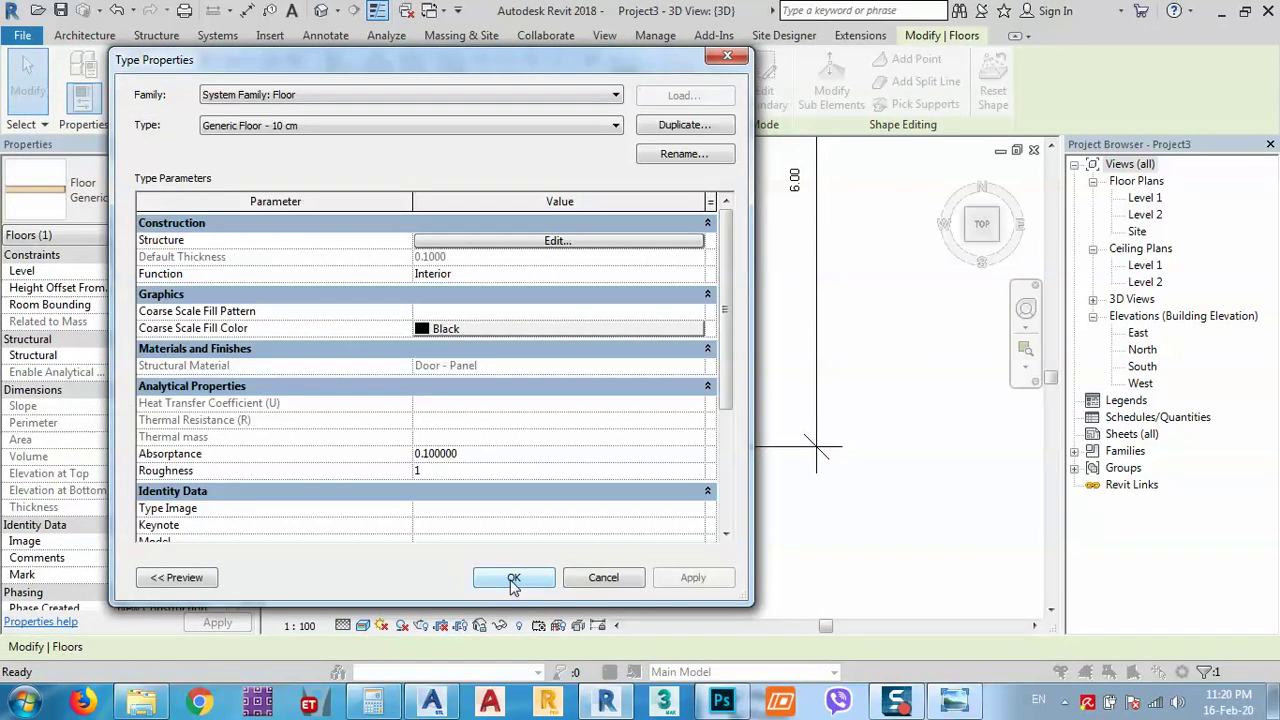
left_click(513, 580)
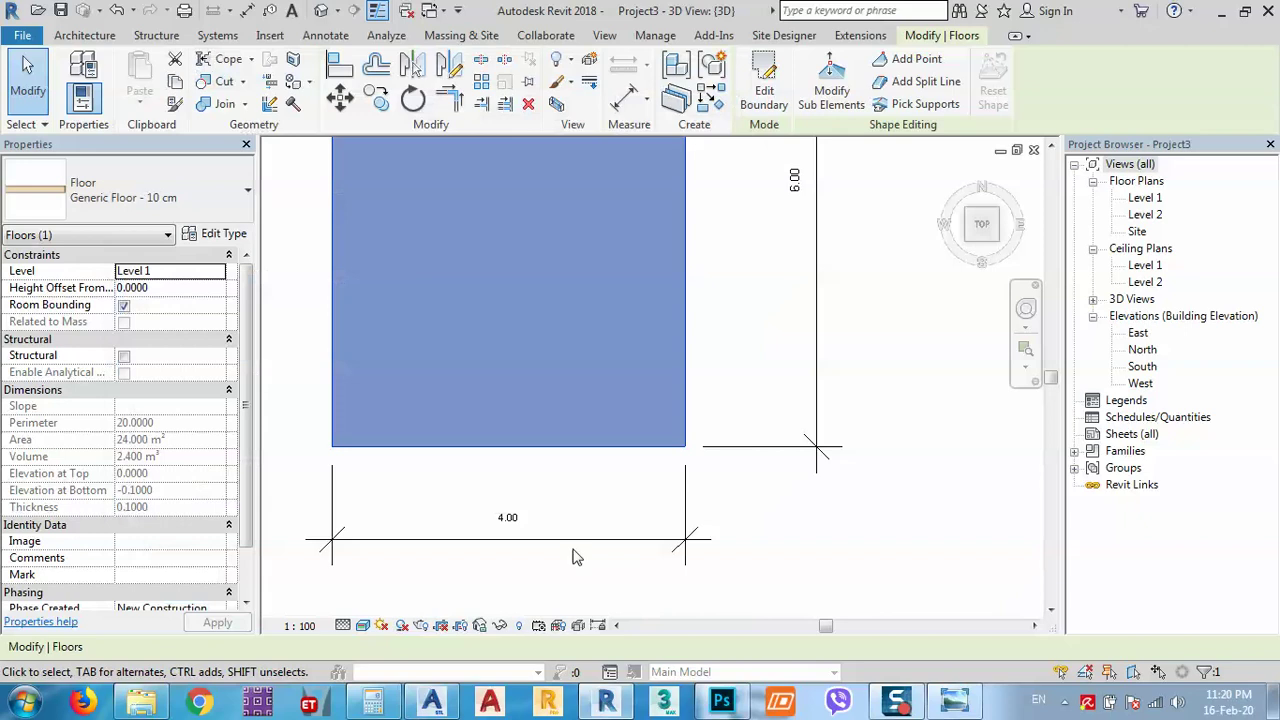
left_click(791, 571)
scroll(590, 429, "up", 8)
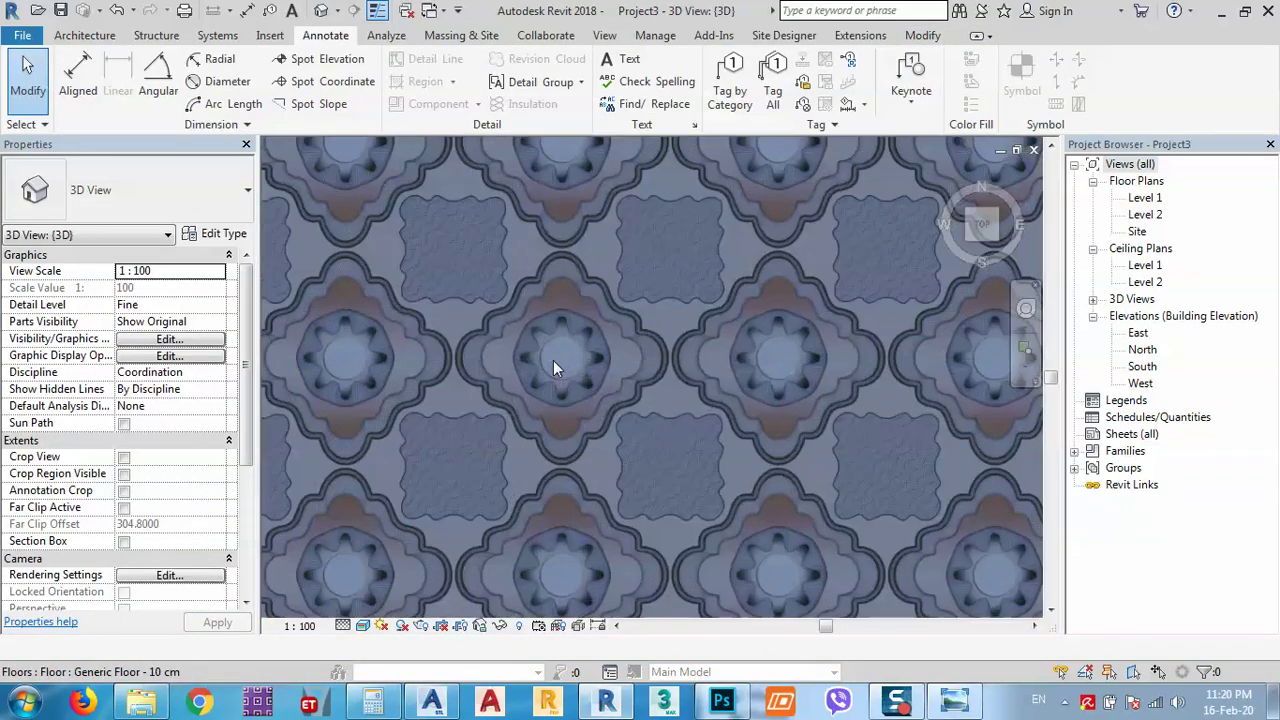
middle_click_drag(553, 360, 597, 417)
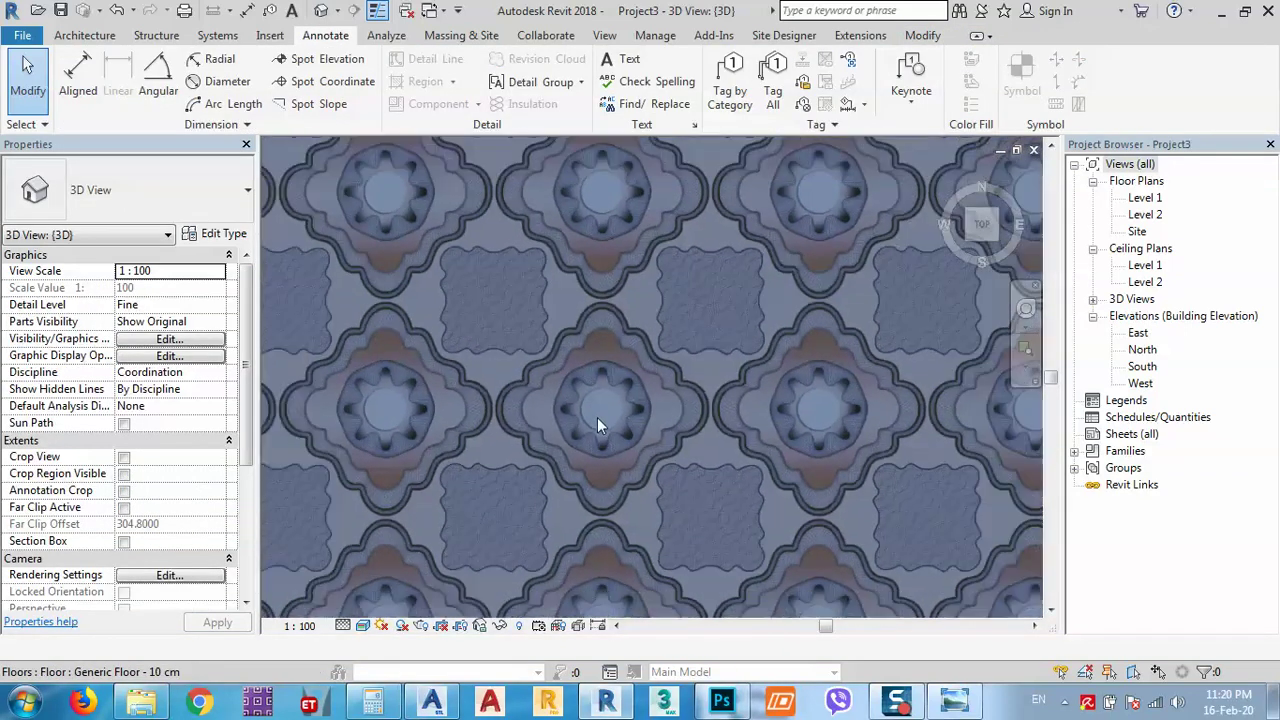
scroll(597, 417, "down", 8)
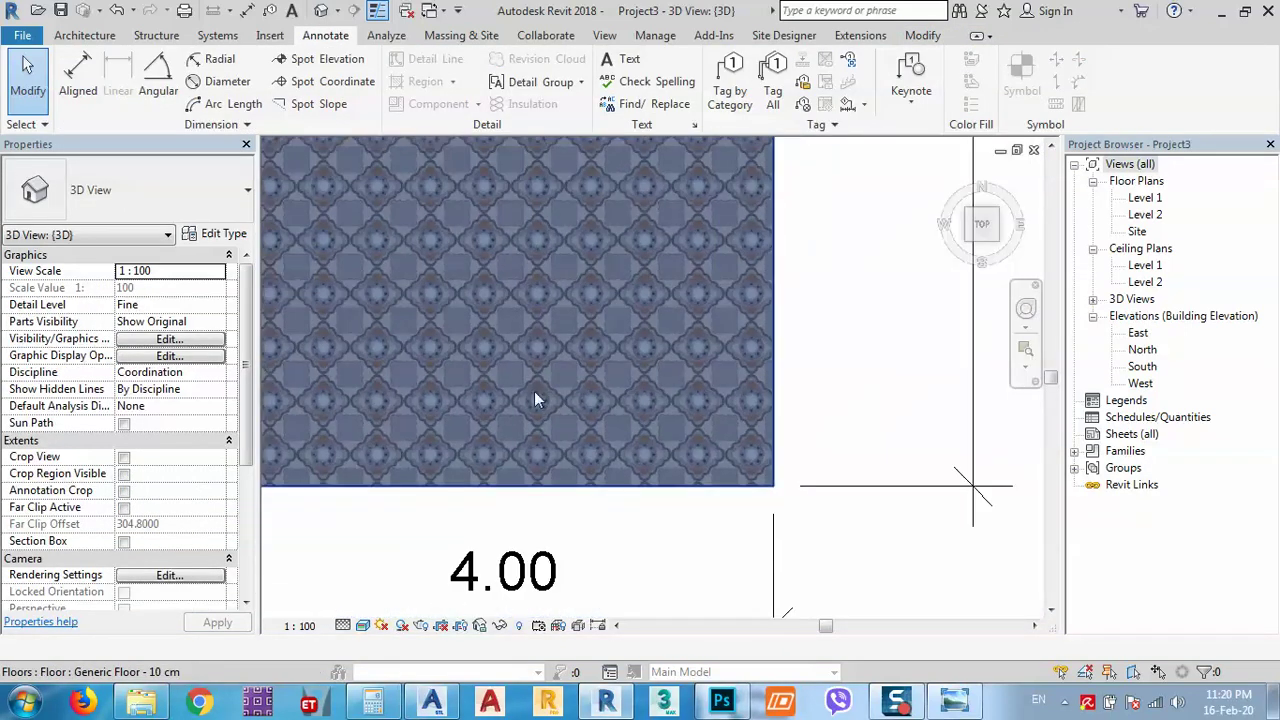
Reopen the appearance settings of the floor's Door - Panel structure material and turn off its Stain option
left_click(513, 484)
left_click(222, 234)
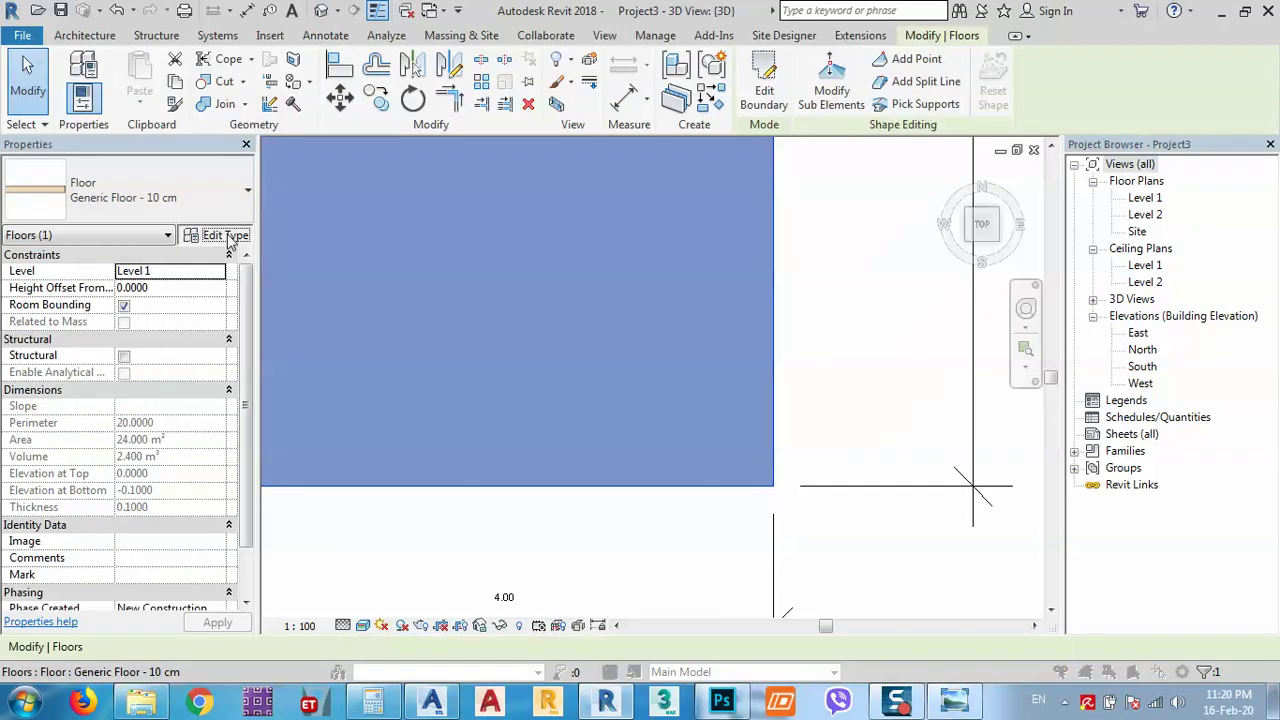
left_click(531, 237)
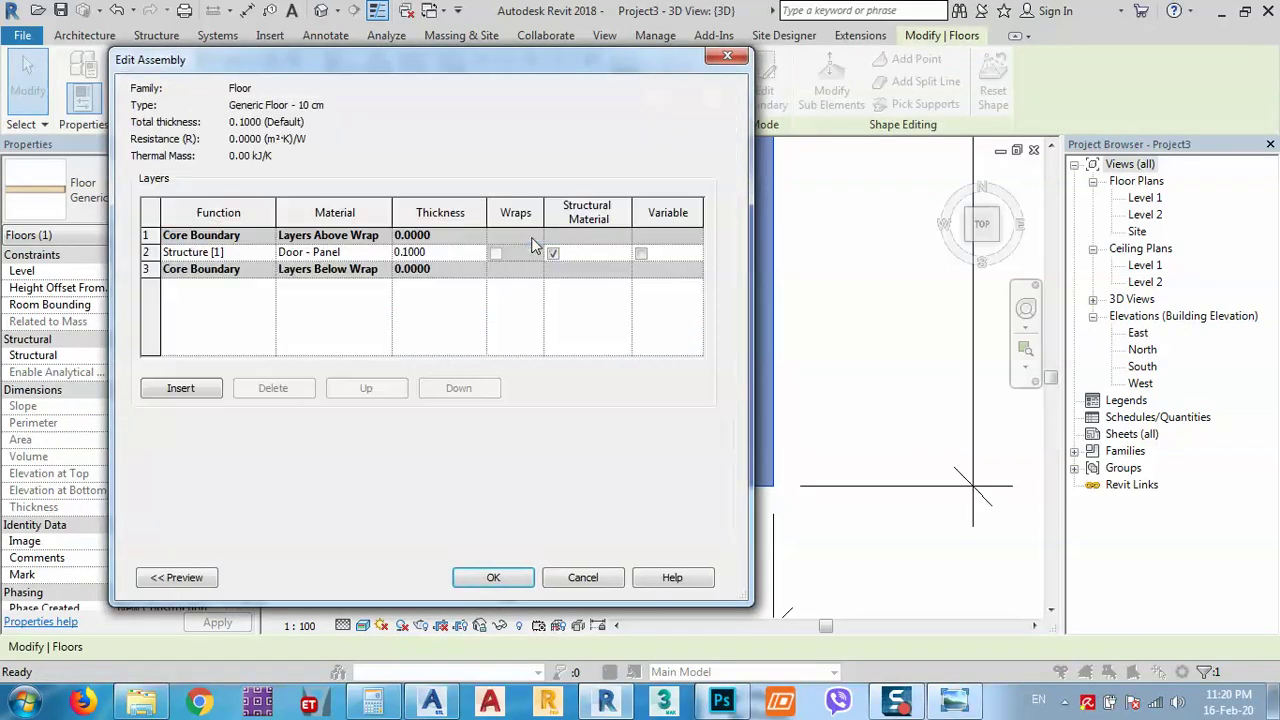
left_click(370, 258)
left_click(391, 263)
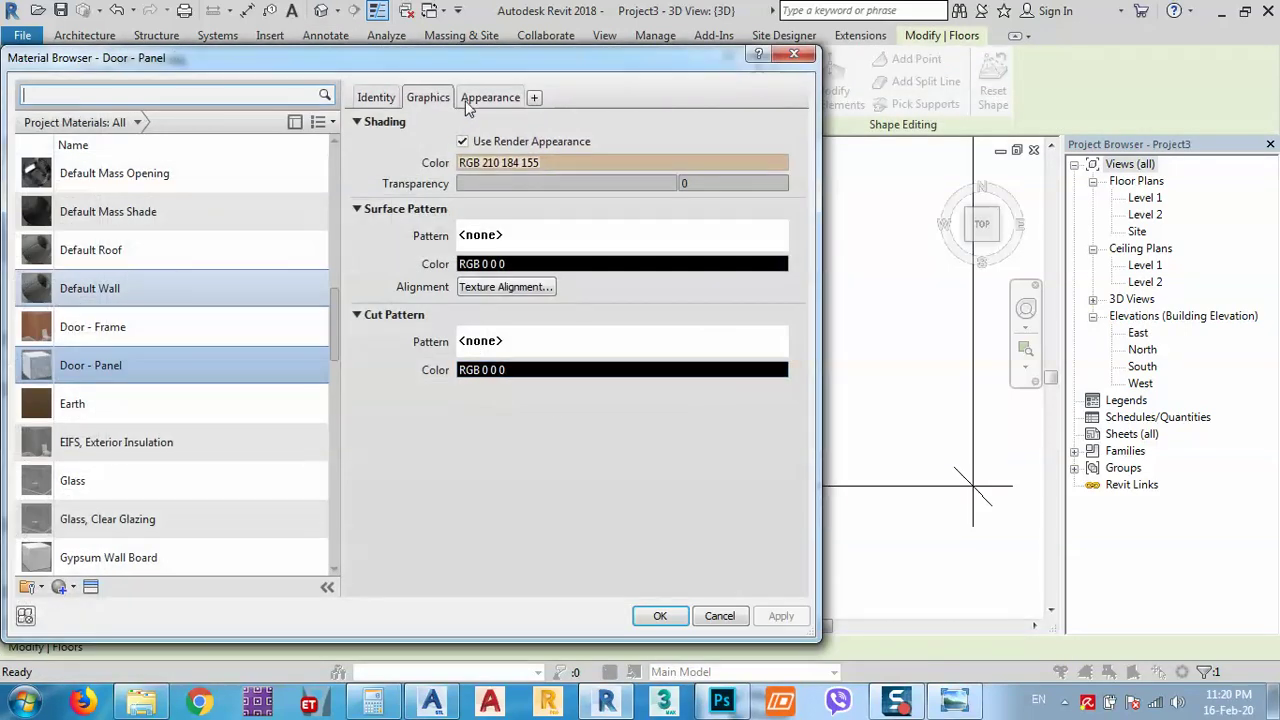
left_click(467, 104)
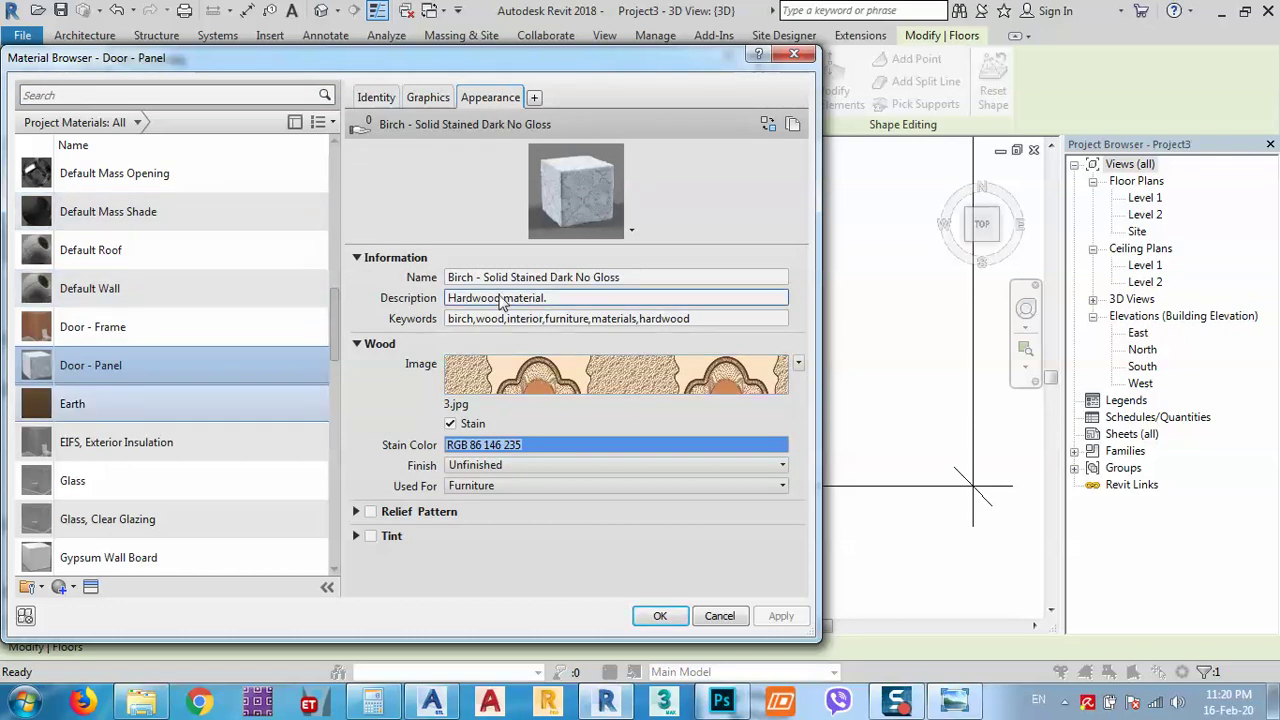
left_click(450, 424)
Set the Door - Panel material's finish to Glossy Varnish and its use to Flooring
left_click(540, 447)
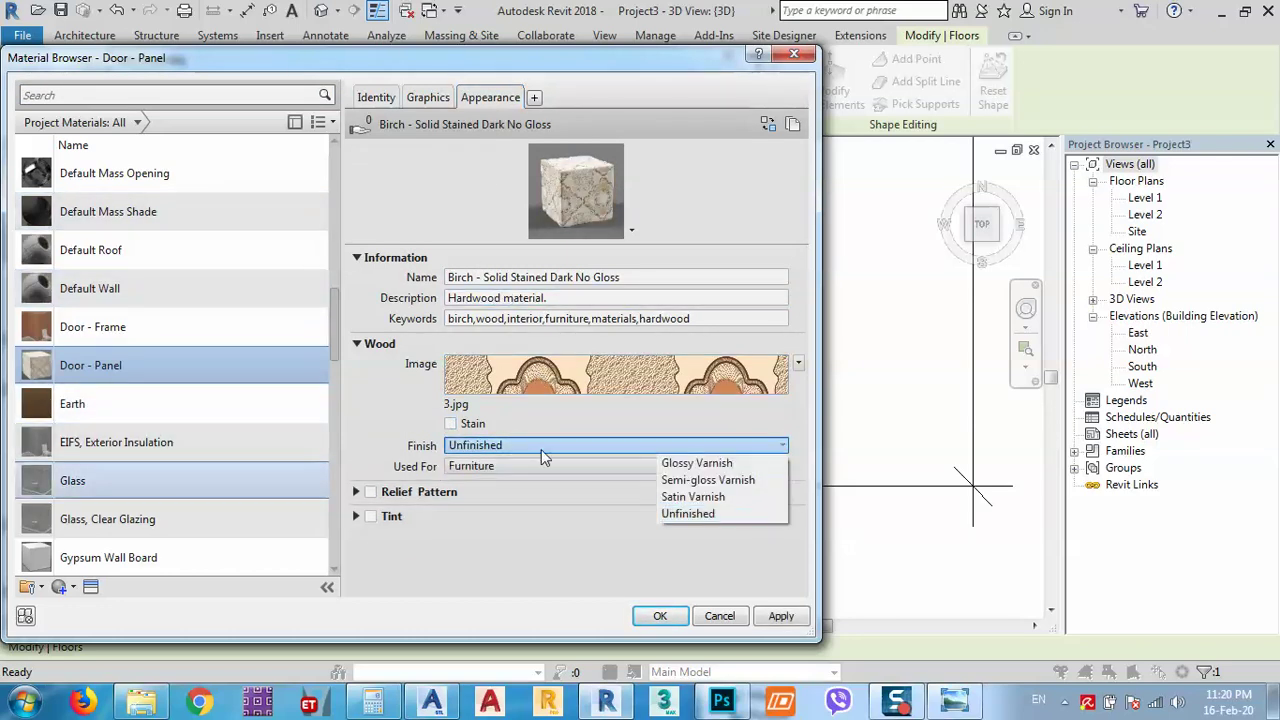
left_click(690, 464)
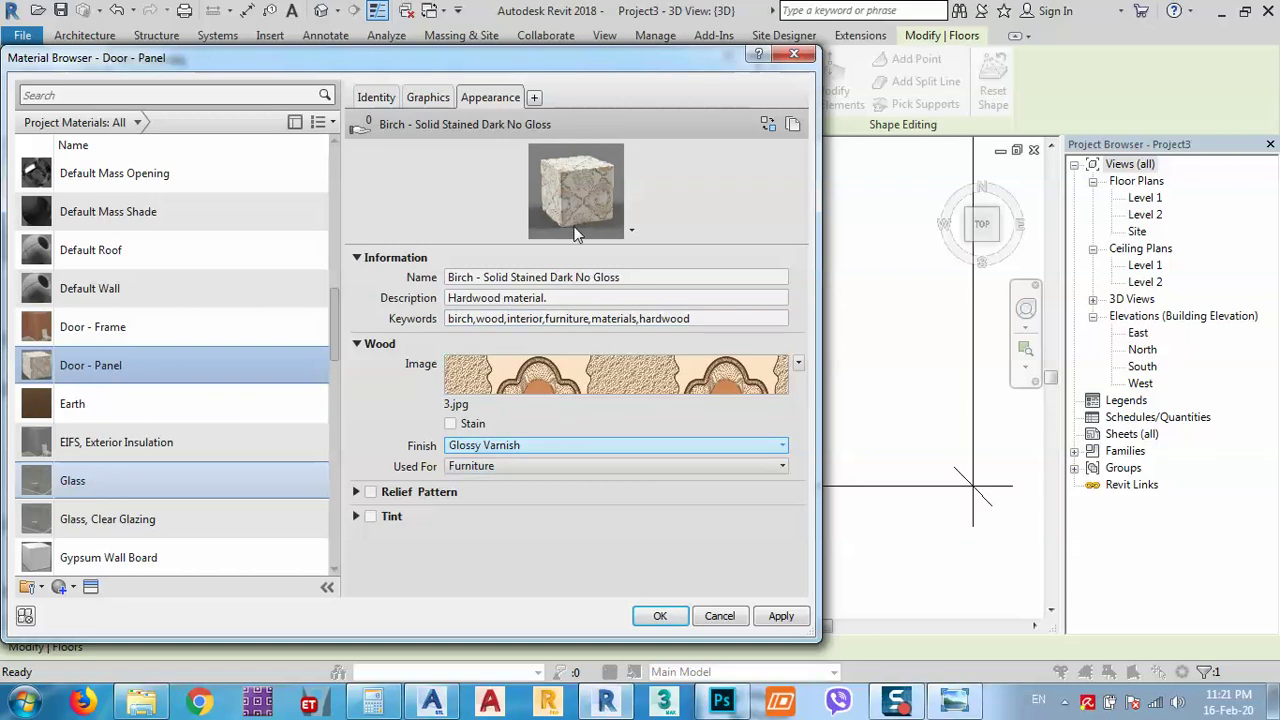
left_click(493, 471)
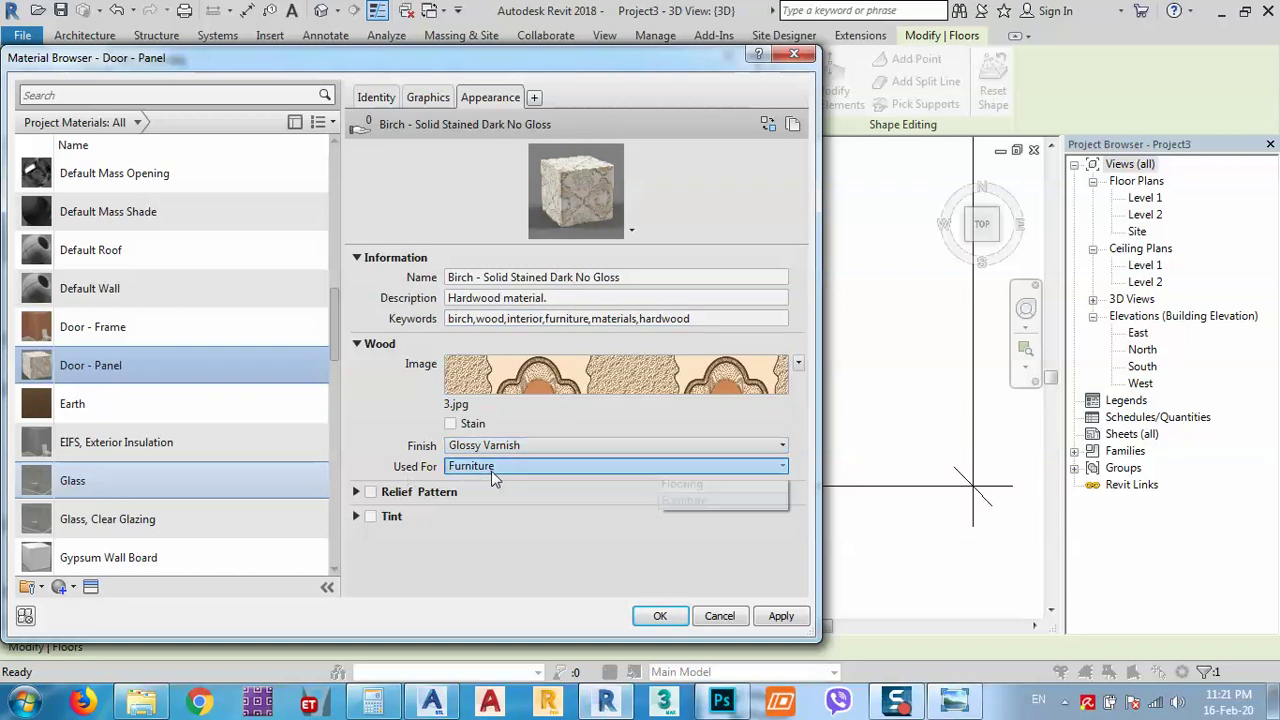
left_click(681, 484)
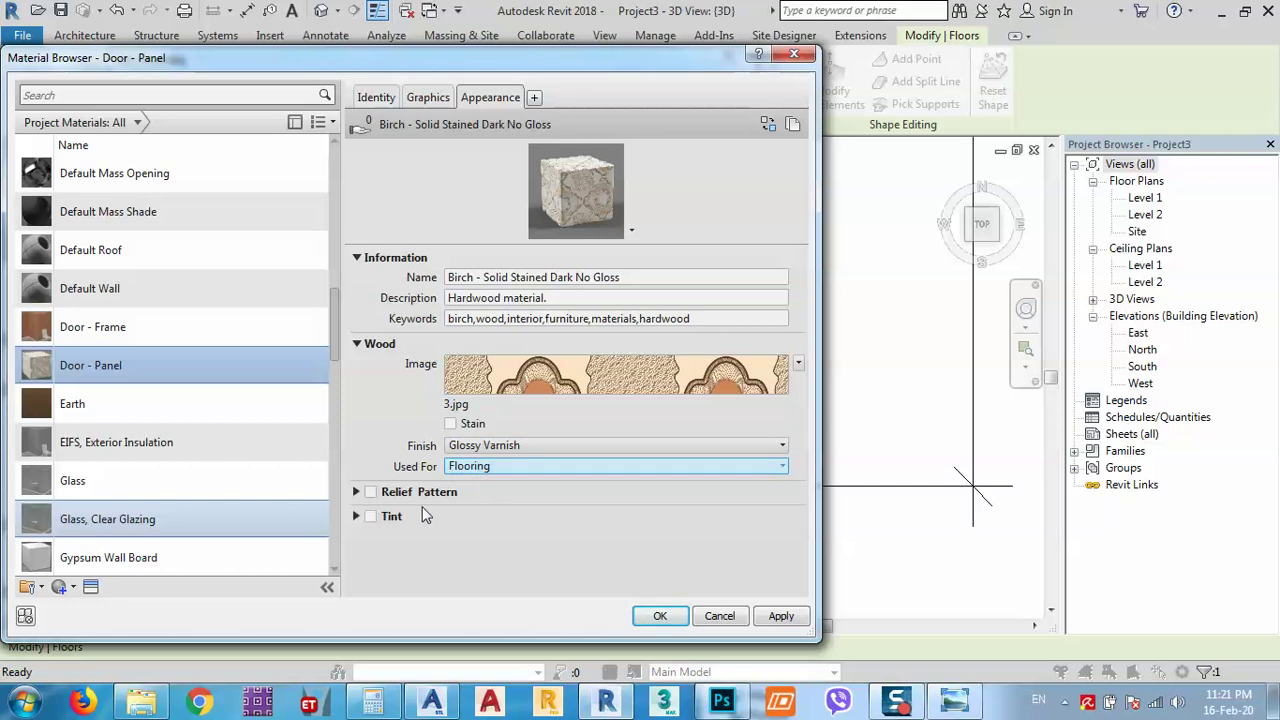
Expand and turn on the Relief Pattern and Tint options of the Door - Panel material
left_click(357, 491)
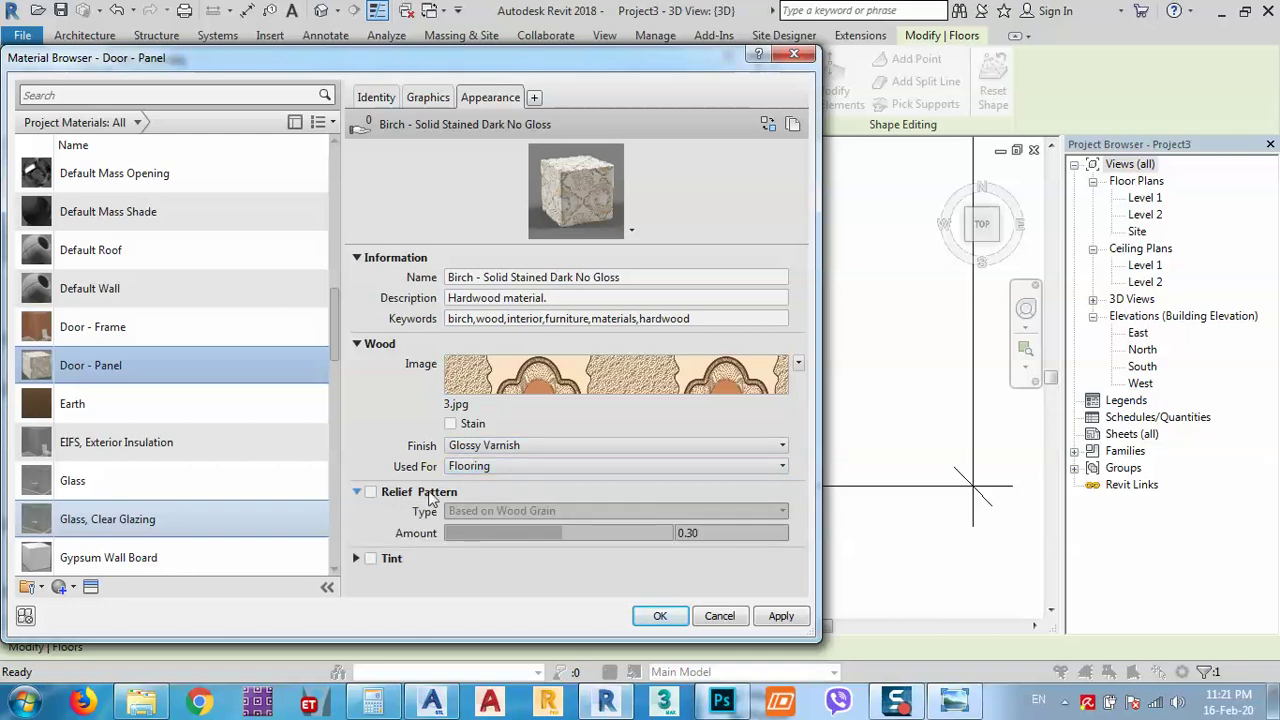
left_click(370, 492)
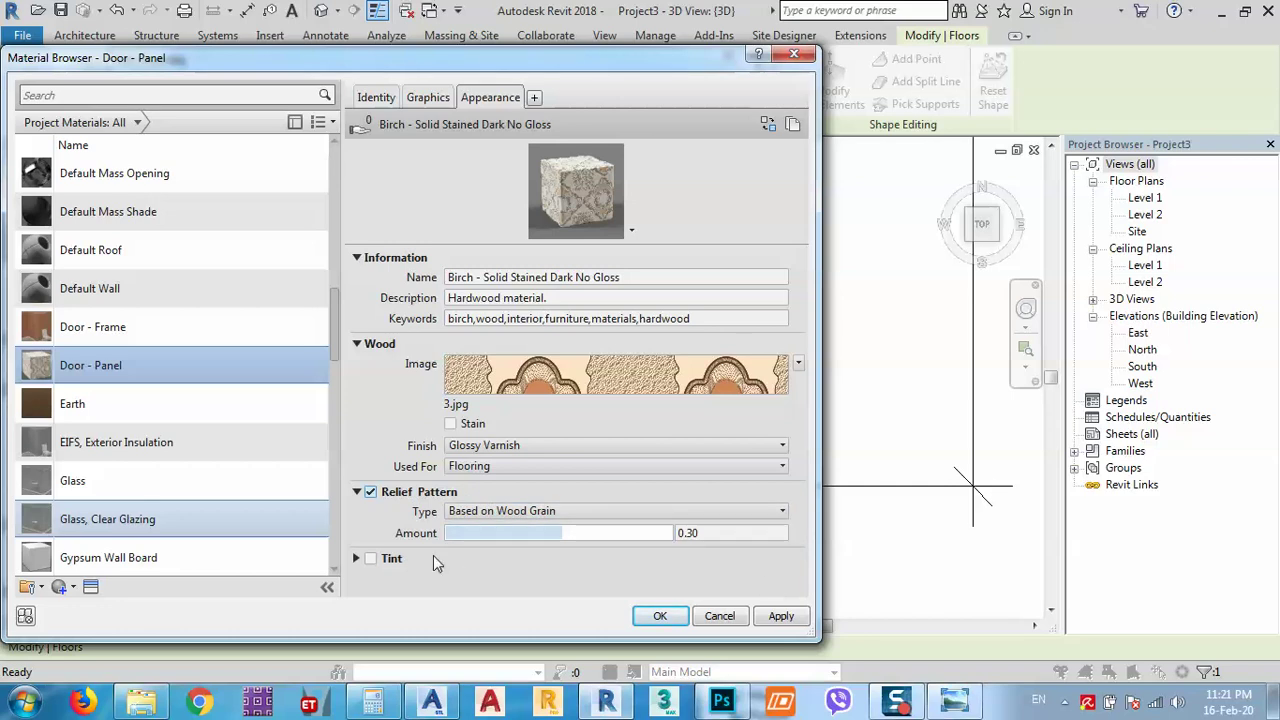
left_click(357, 559)
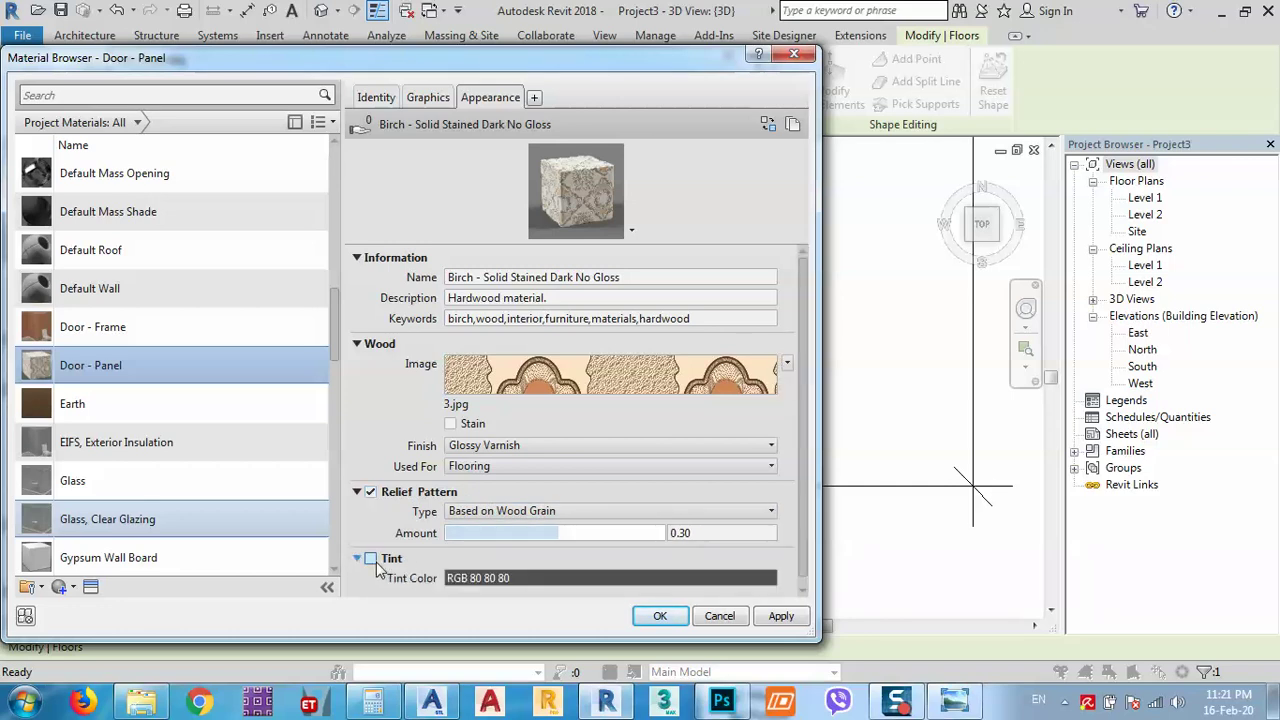
left_click(370, 559)
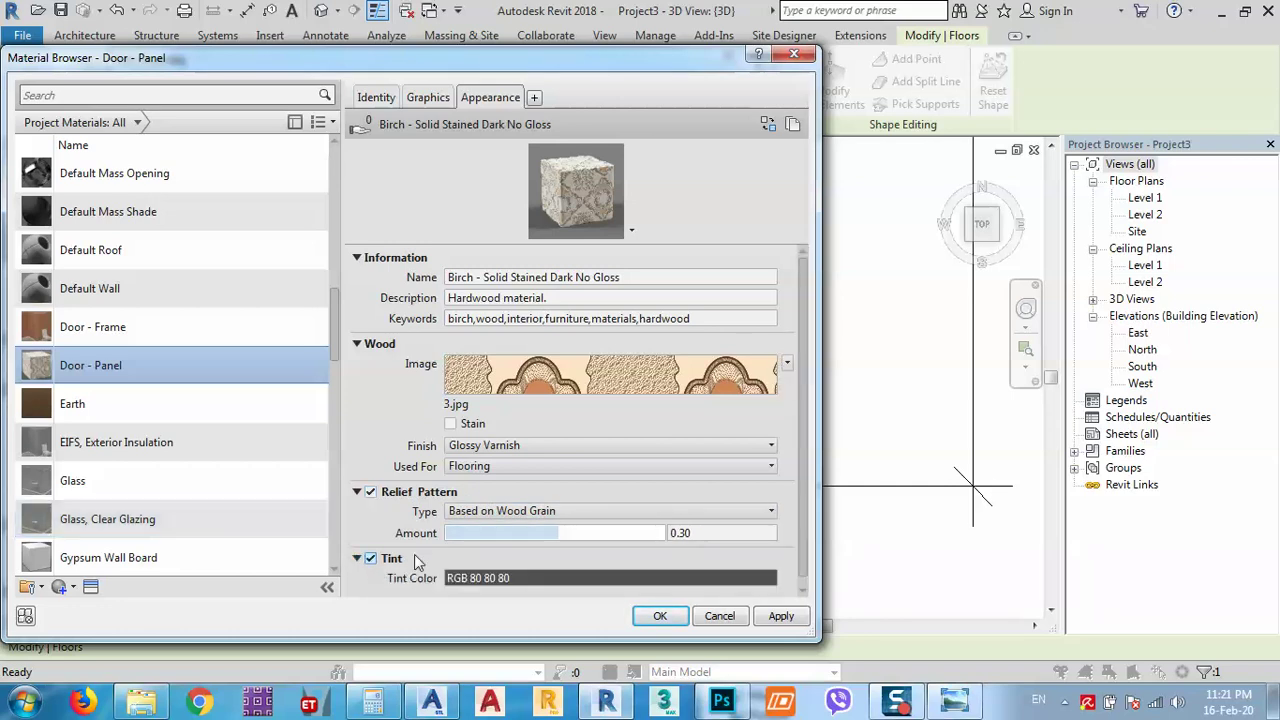
Set the tint colour to near-white RGB 244 244 244 and accept the material and floor structure settings
left_click(531, 580)
left_click_drag(625, 305, 620, 205)
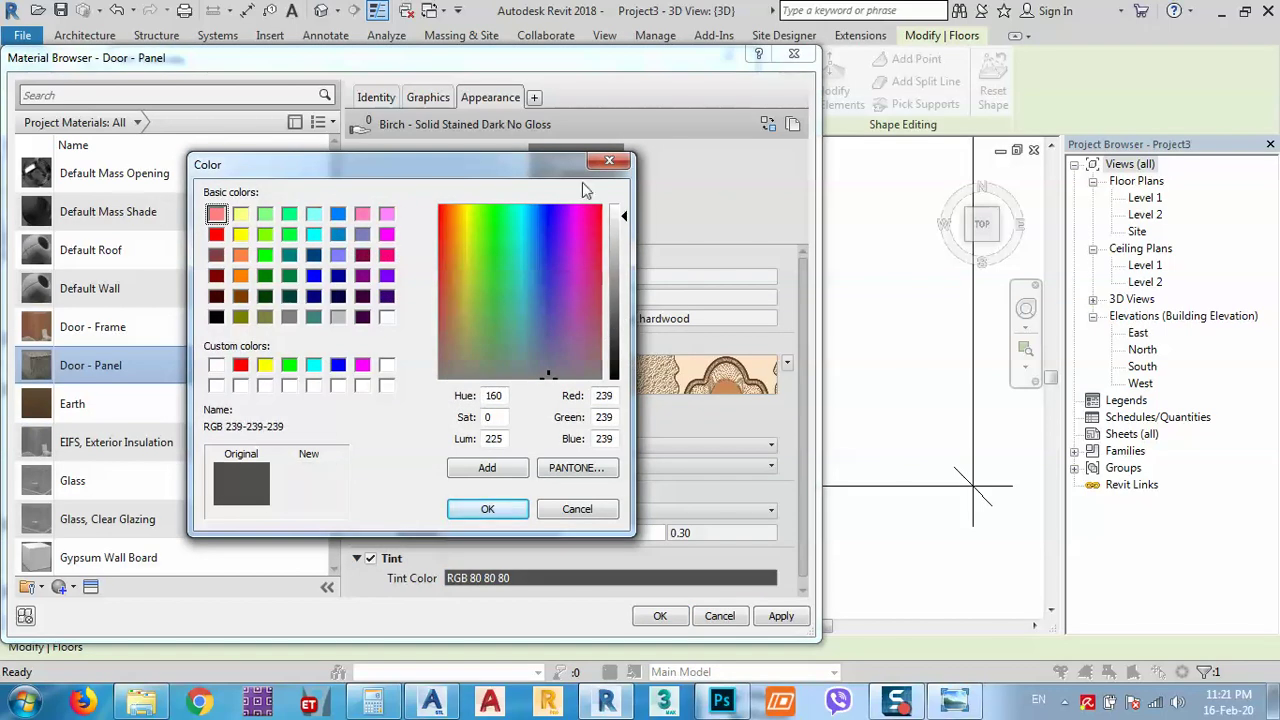
left_click_drag(534, 170, 254, 199)
mouse_move(338, 248)
left_mouse_down()
mouse_move(345, 240)
mouse_move(343, 255)
left_mouse_up()
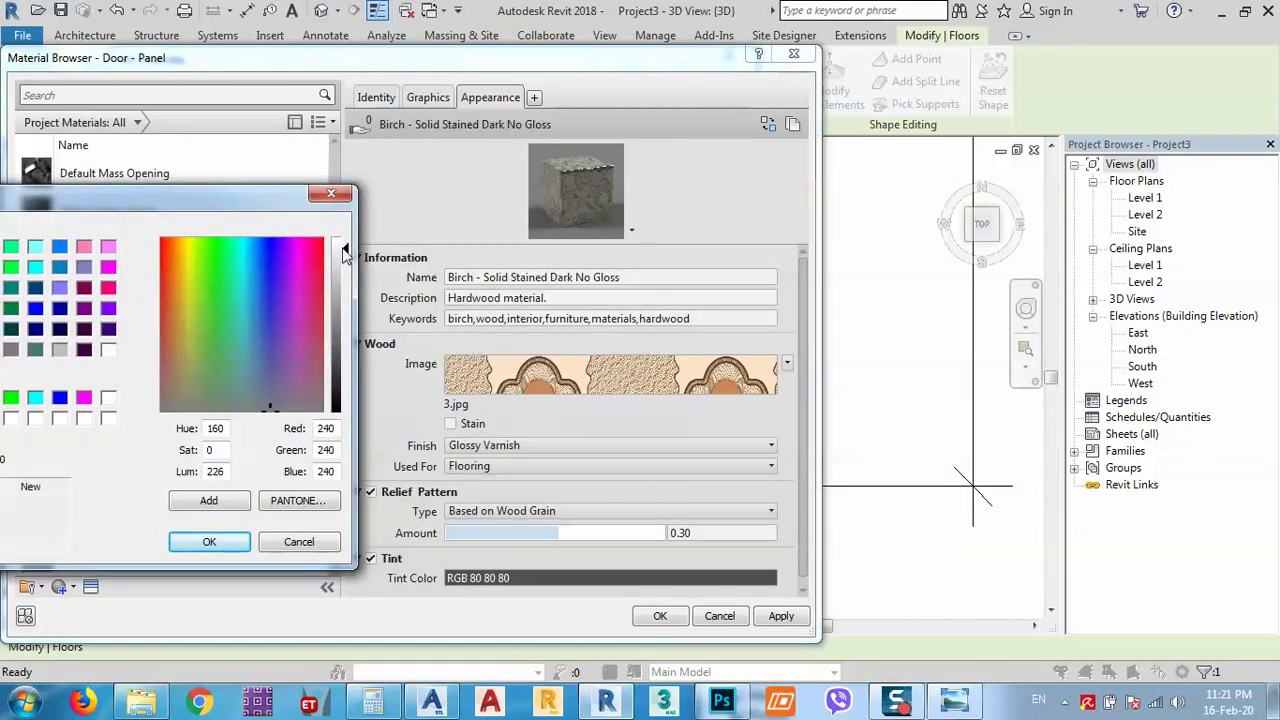
left_click(209, 541)
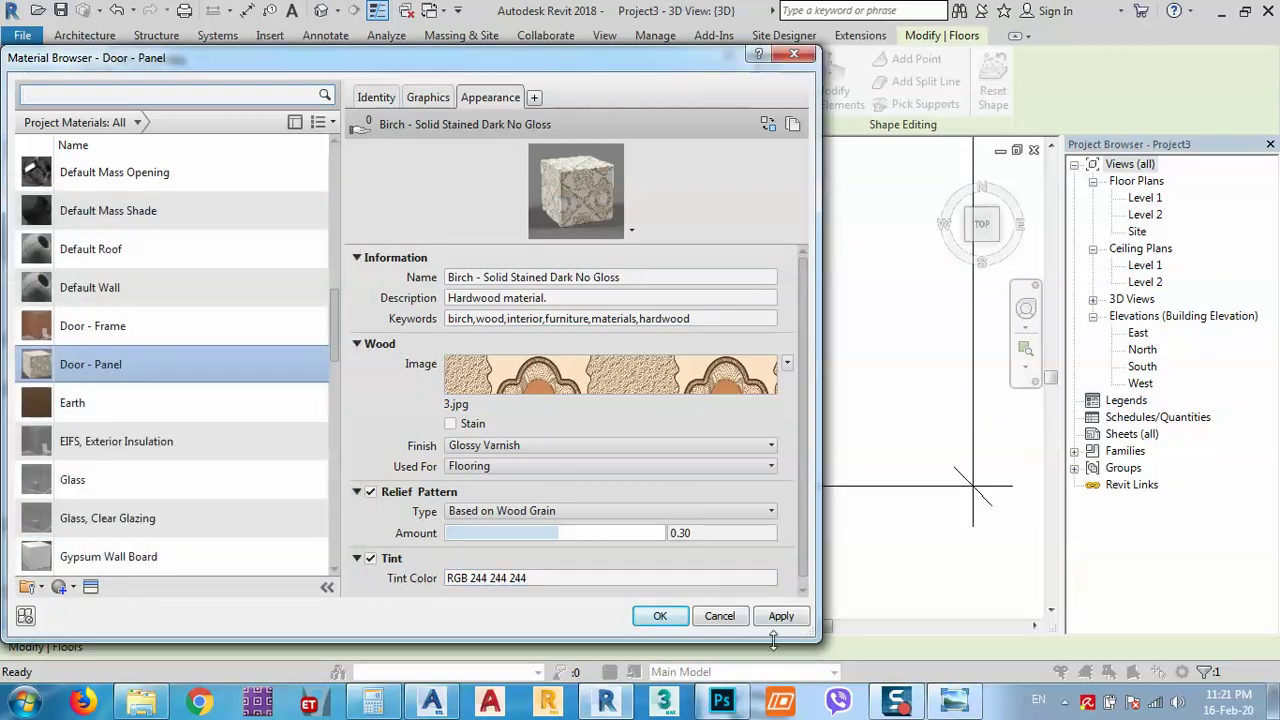
left_click(660, 616)
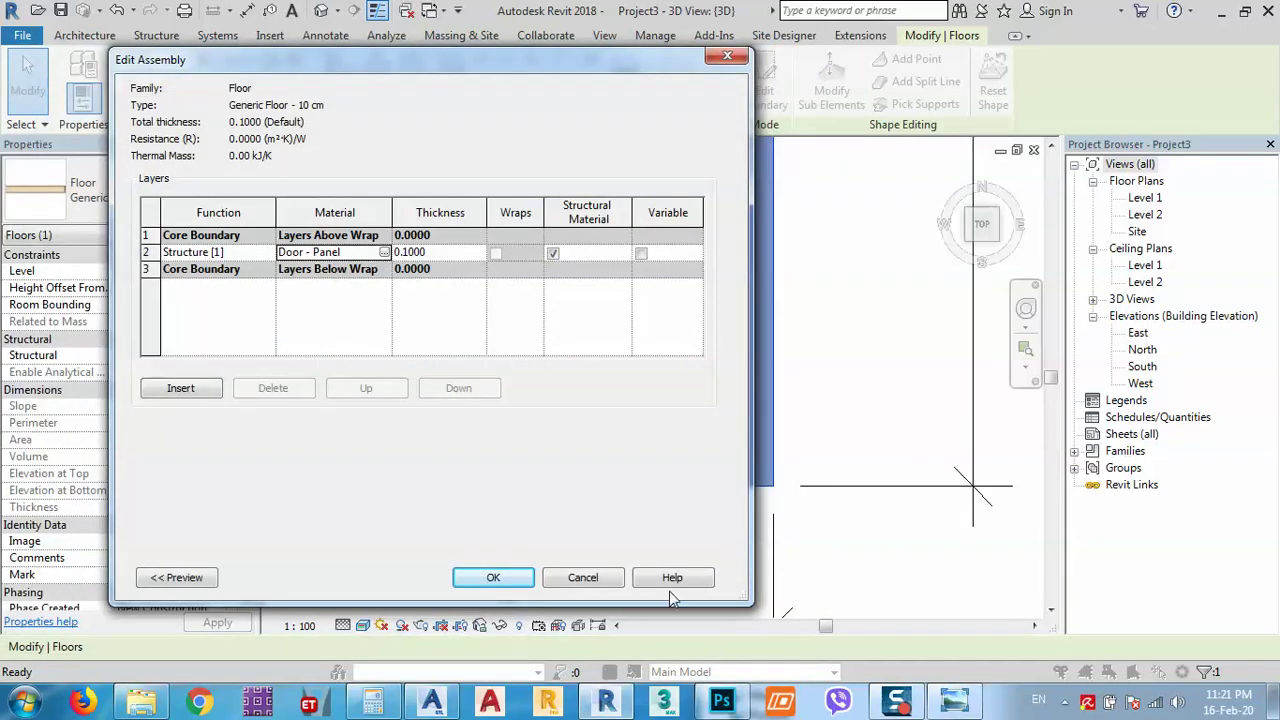
left_click(493, 577)
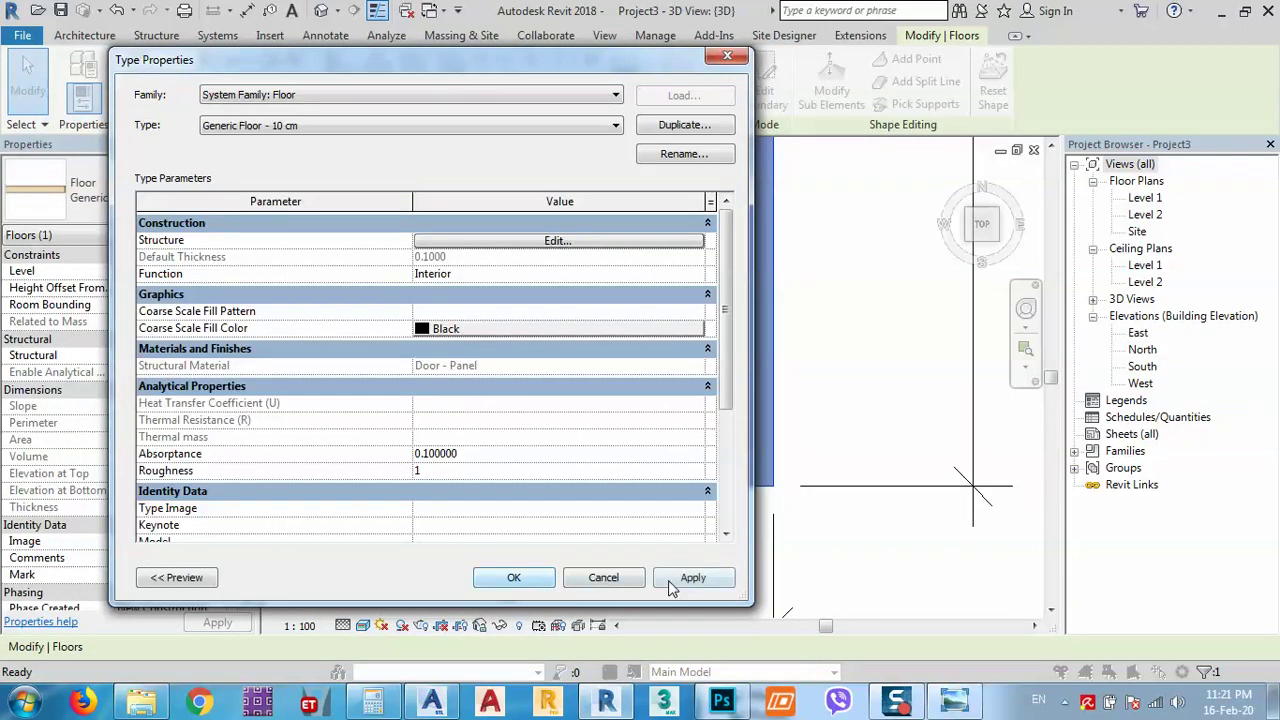
Accept the floor's type properties, deselect the floor and check its updated tile texture close up
left_click(513, 577)
left_click(575, 600)
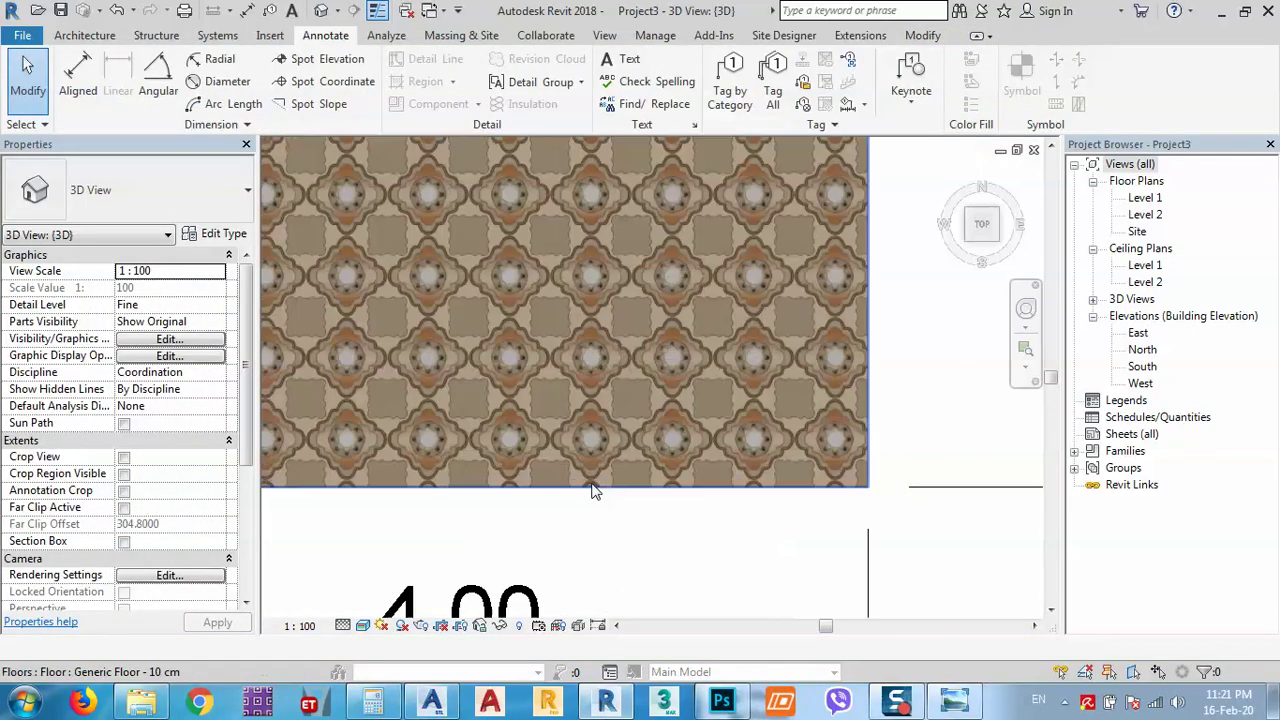
scroll(580, 440, "up", 6)
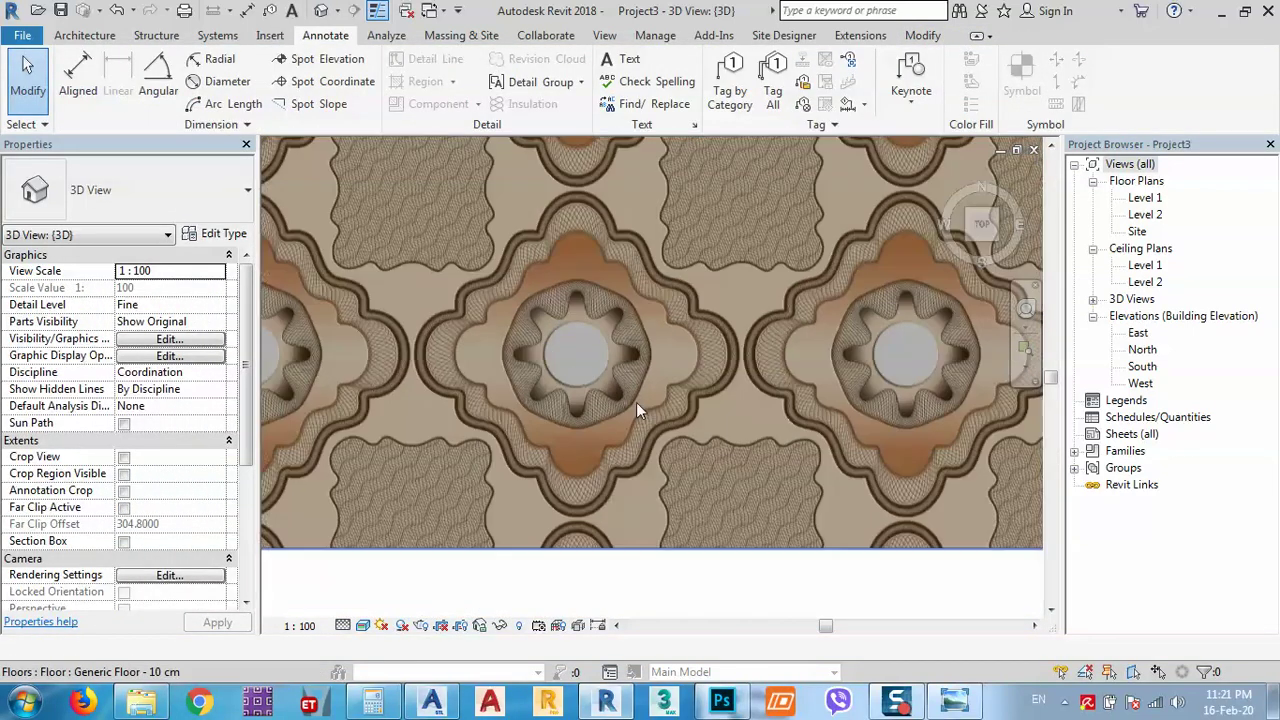
scroll(636, 405, "down", 4)
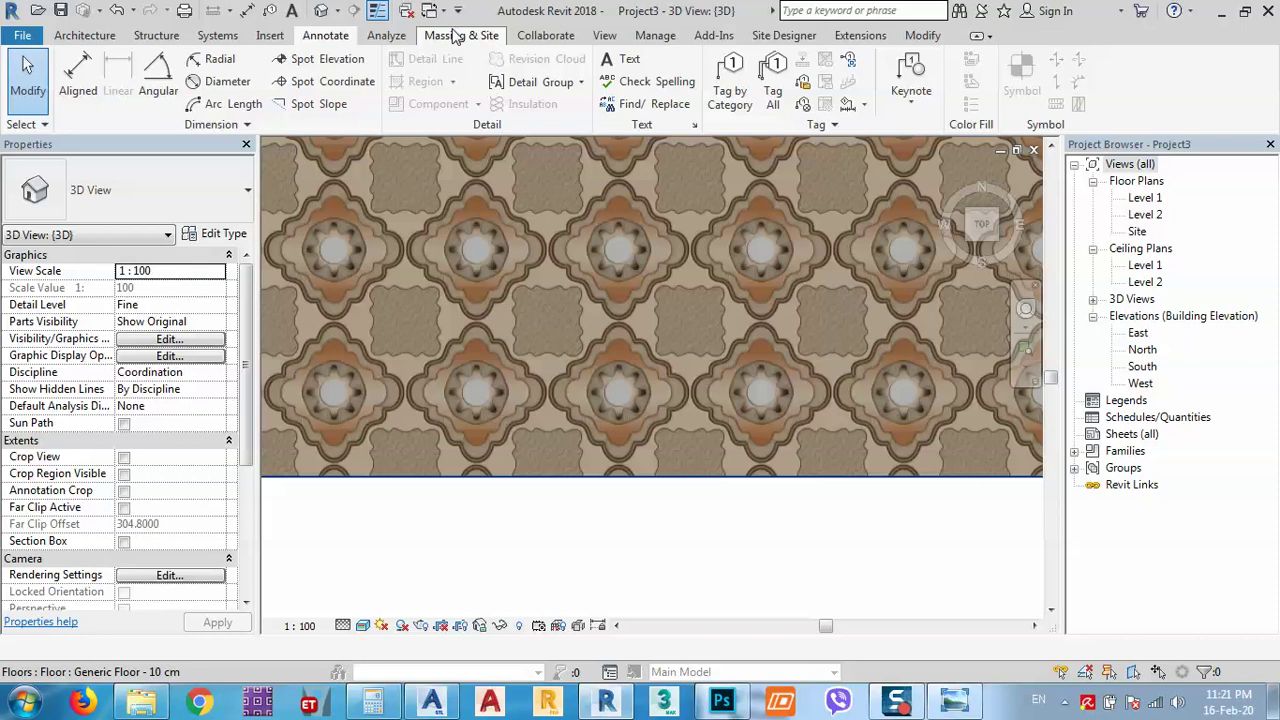
scroll(665, 323, "down", 5)
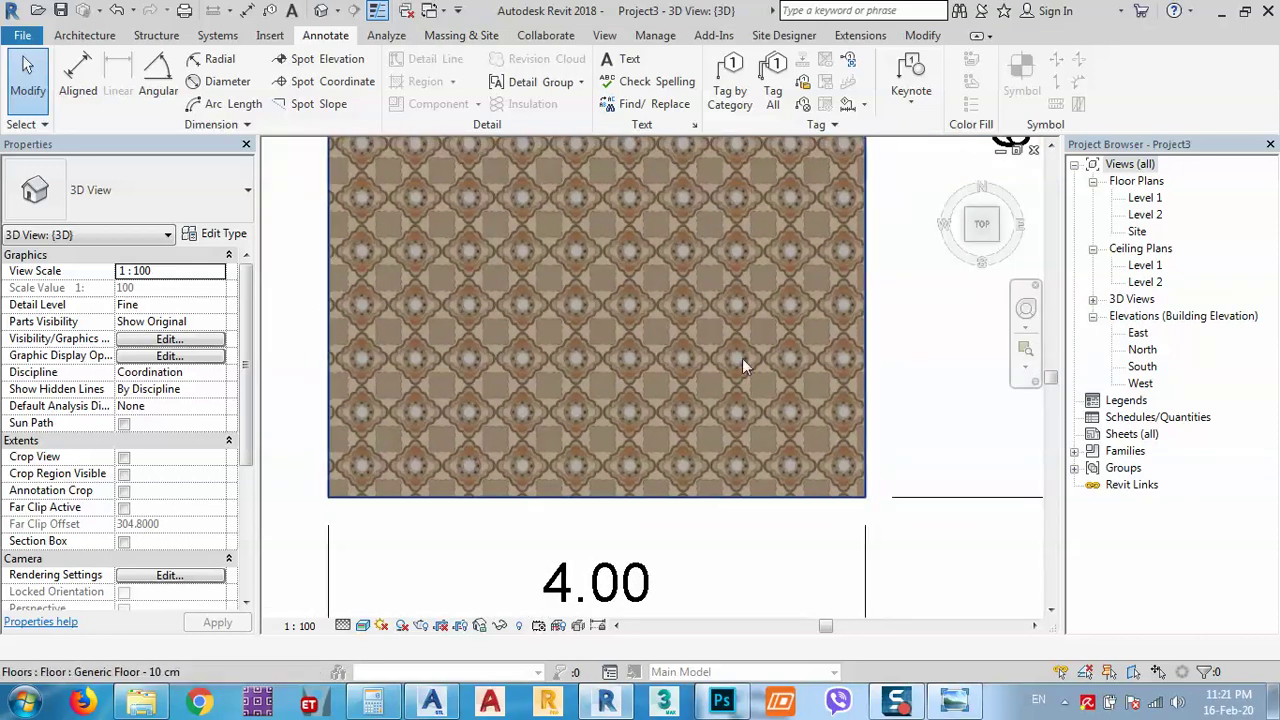
Open the Rendering settings for the 3D view and turn on region rendering
left_click(604, 36)
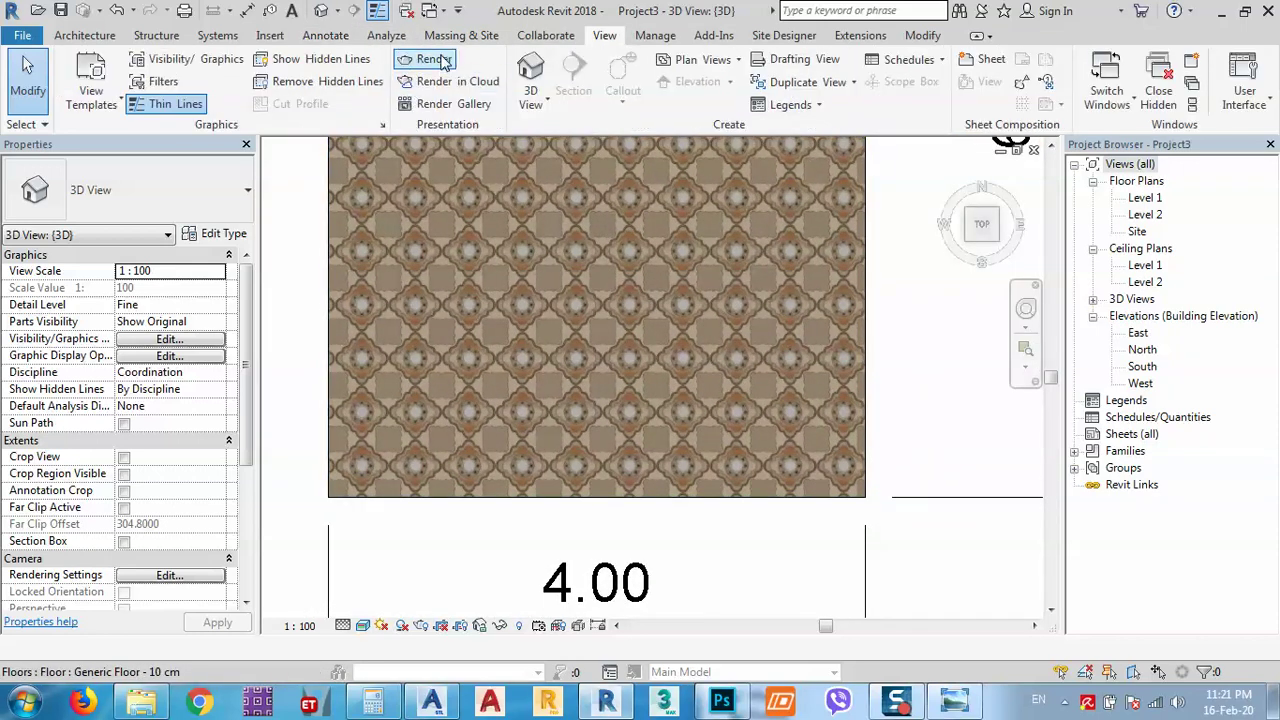
left_click(430, 59)
left_click(141, 57)
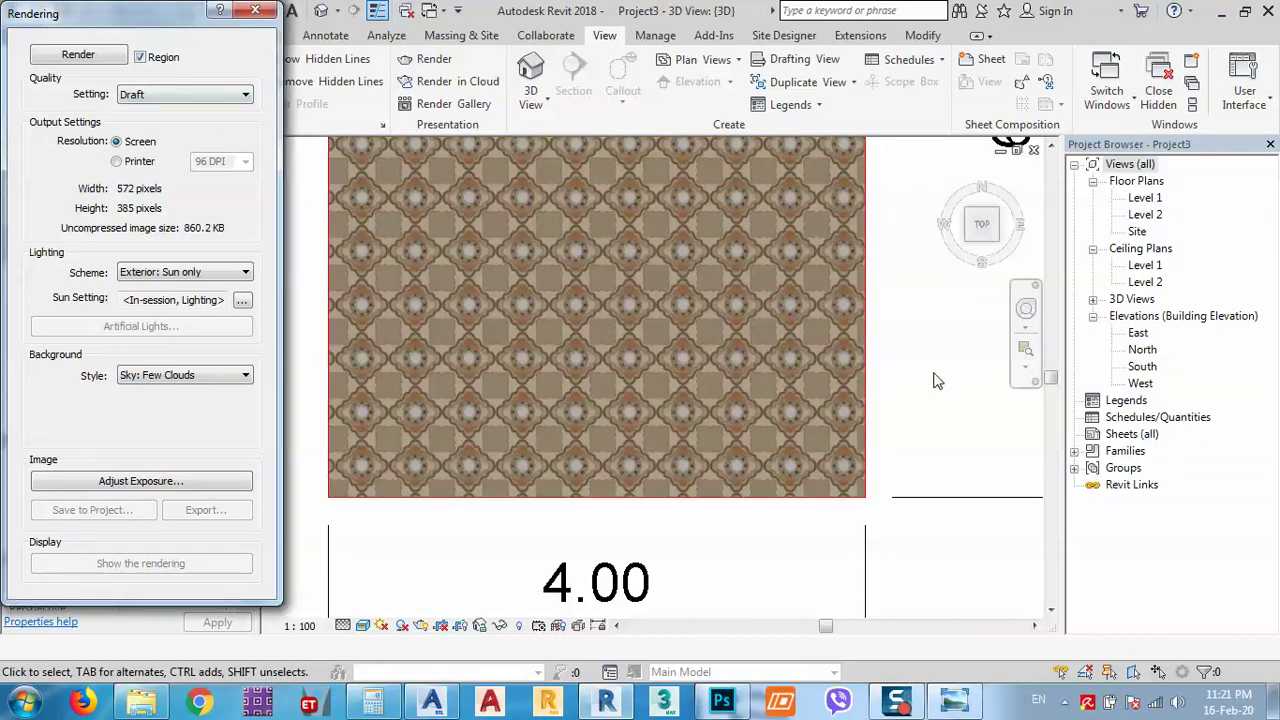
Shrink the render region to about 262 by 190 pixels and place it over a few tiles inside the floor
left_click(866, 388)
scroll(866, 380, "down", 2)
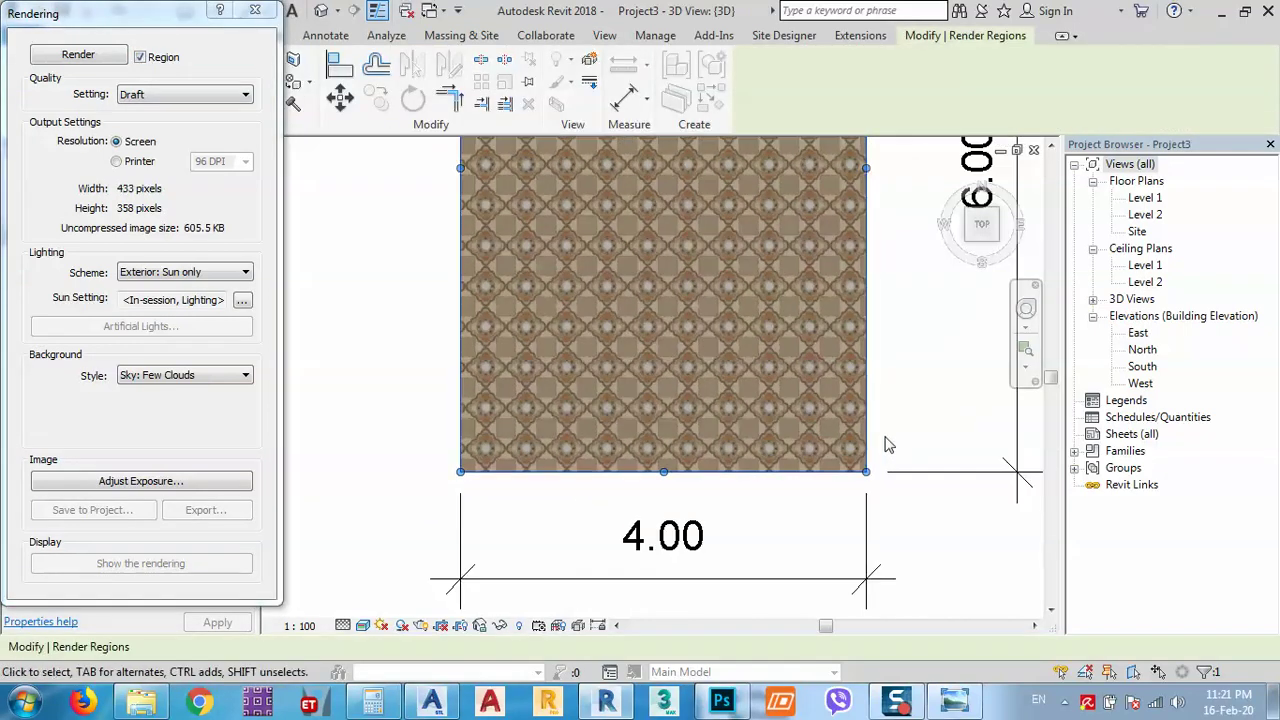
left_click_drag(866, 471, 766, 349)
scroll(721, 341, "down", 4)
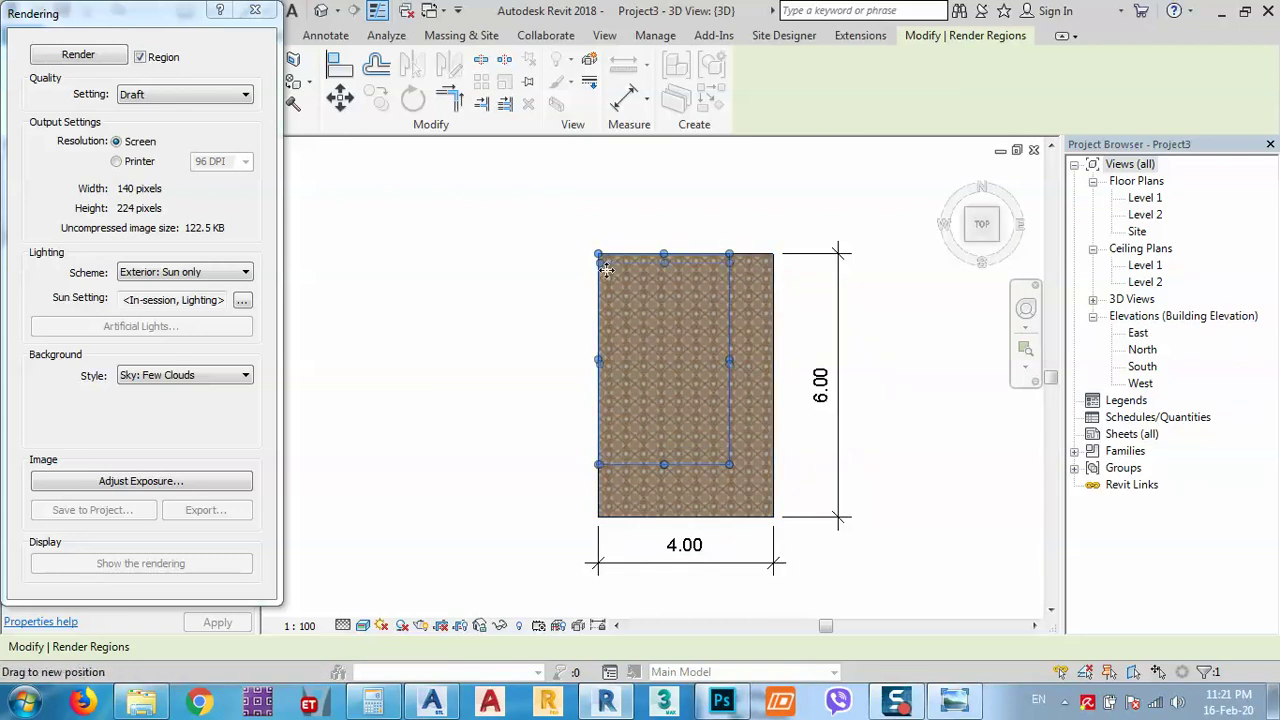
left_click_drag(599, 255, 679, 420)
scroll(707, 450, "up", 6)
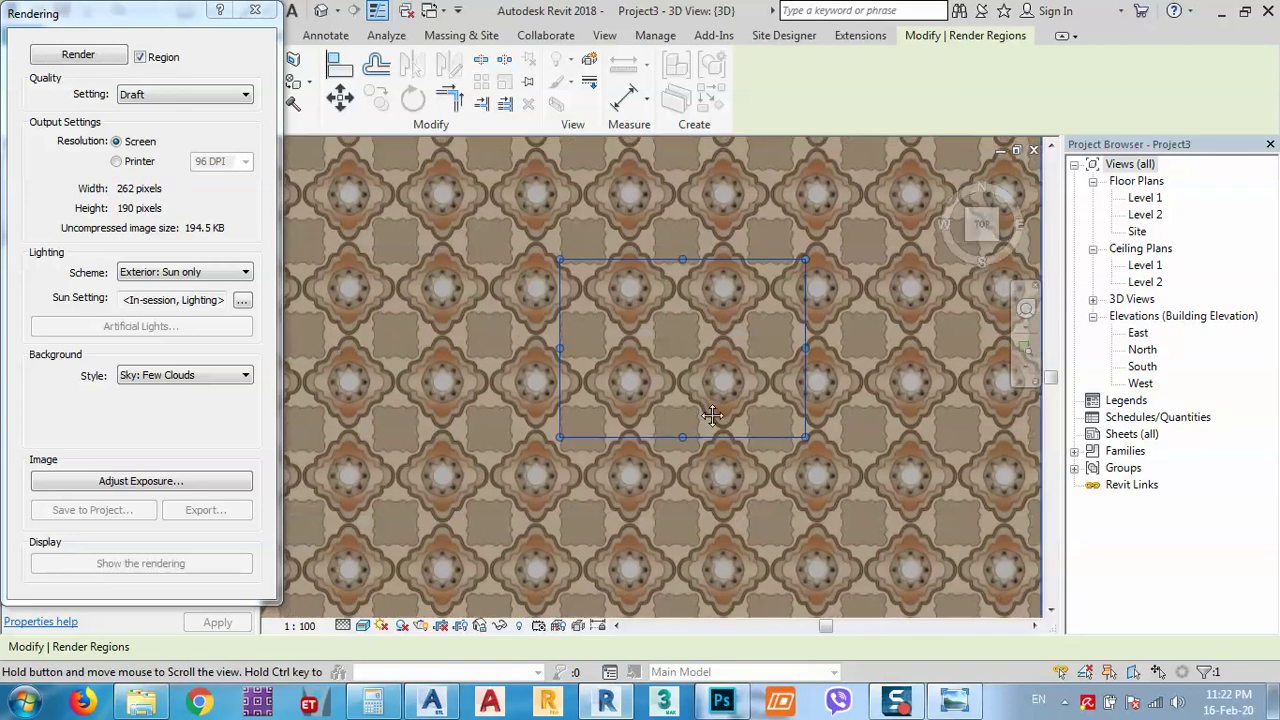
left_click_drag(708, 263, 694, 309)
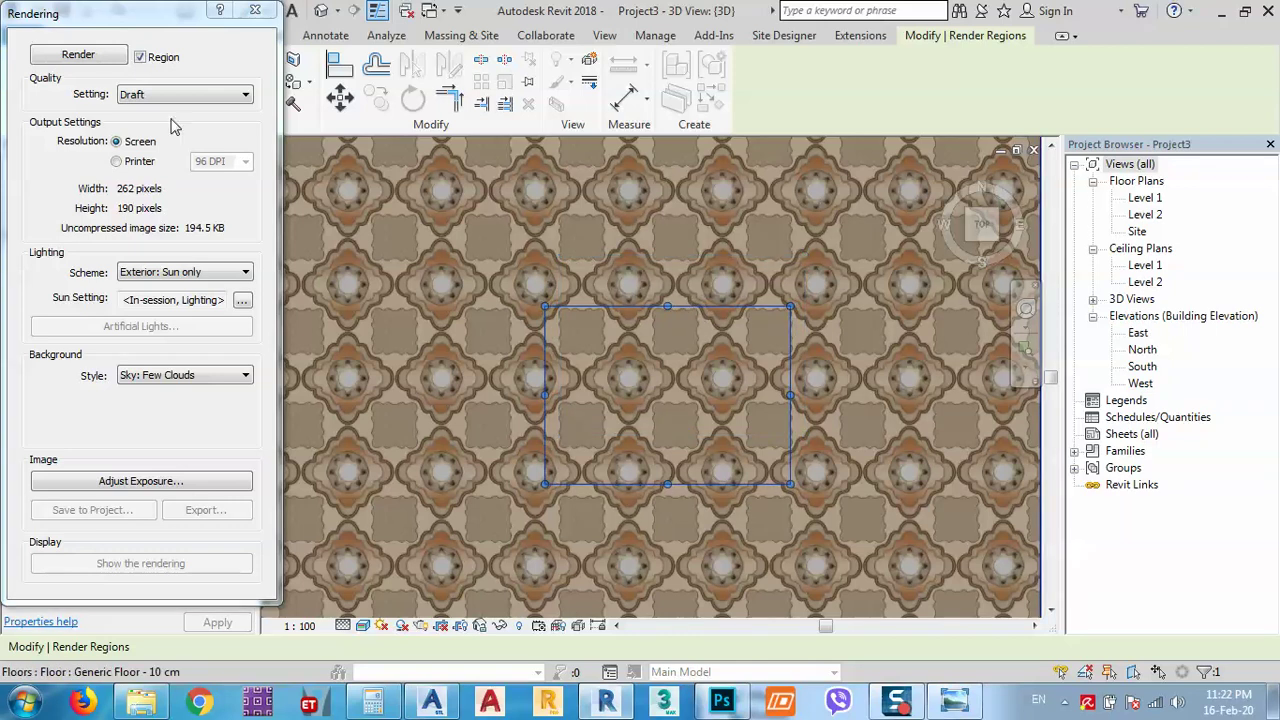
Render the selected floor region at Medium quality, and close the Rendering settings after inspecting the tiles
left_click(155, 95)
left_click(136, 123)
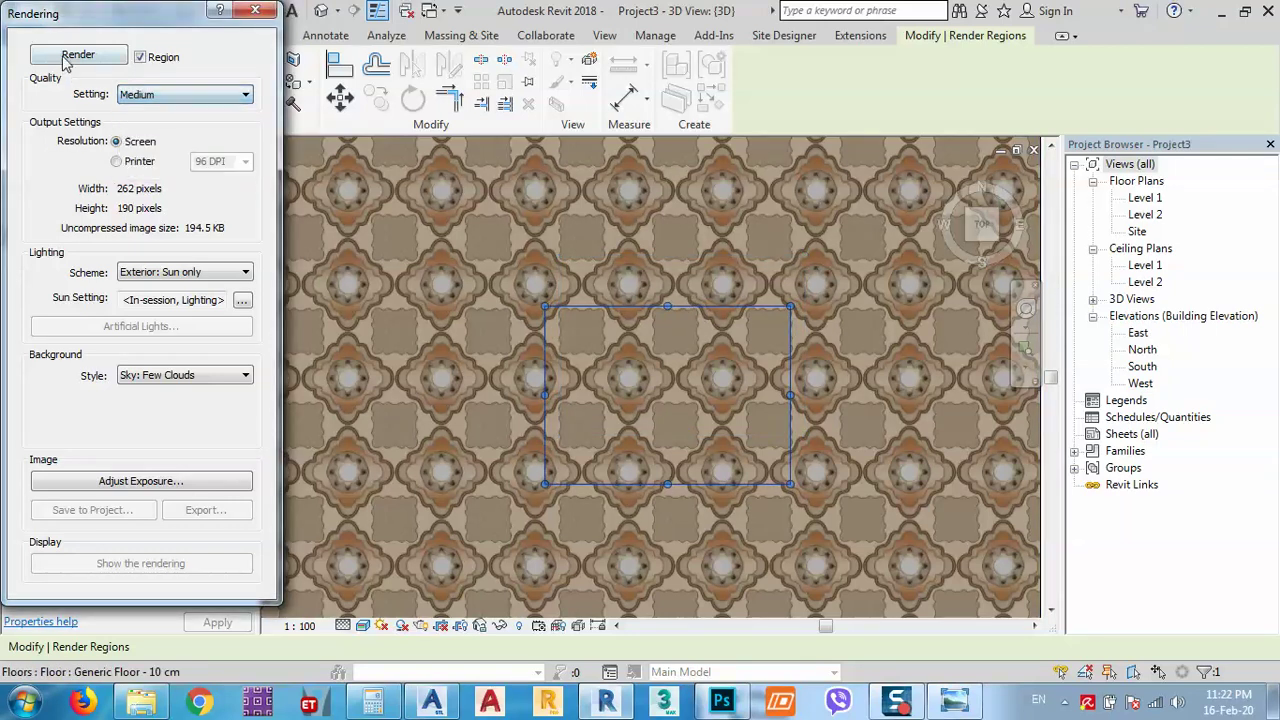
left_click(78, 54)
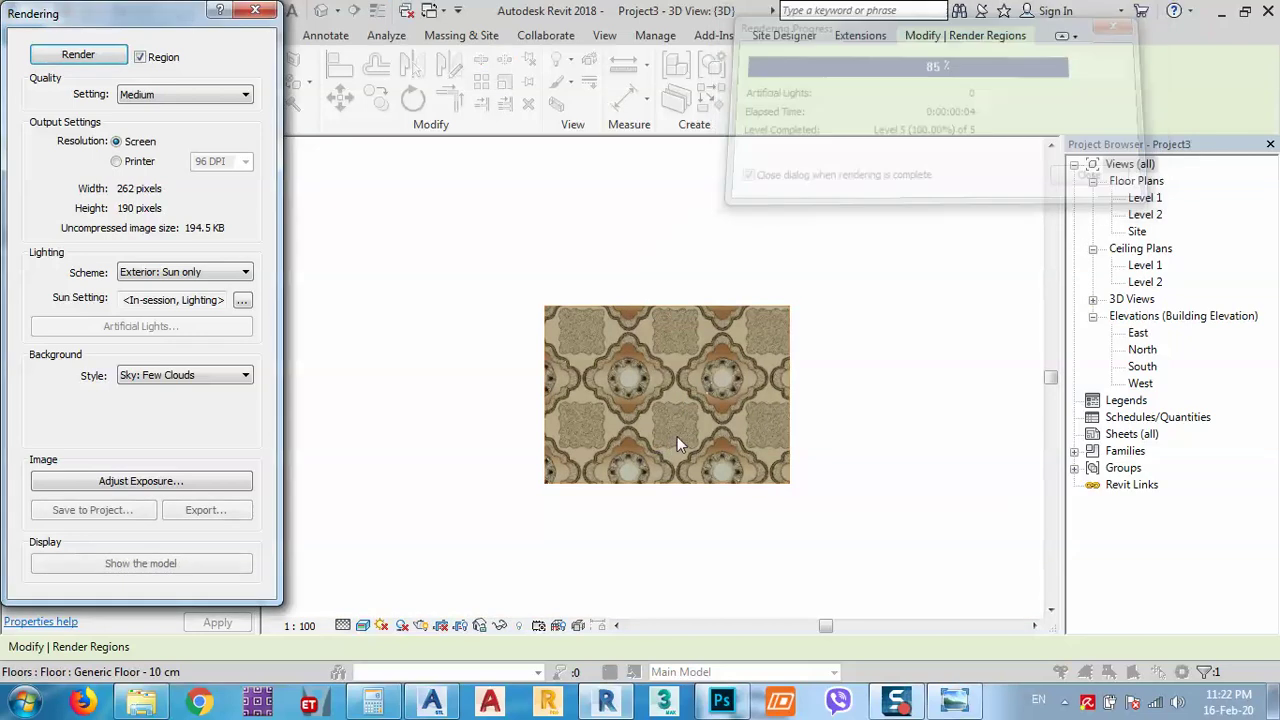
scroll(694, 394, "up", 5)
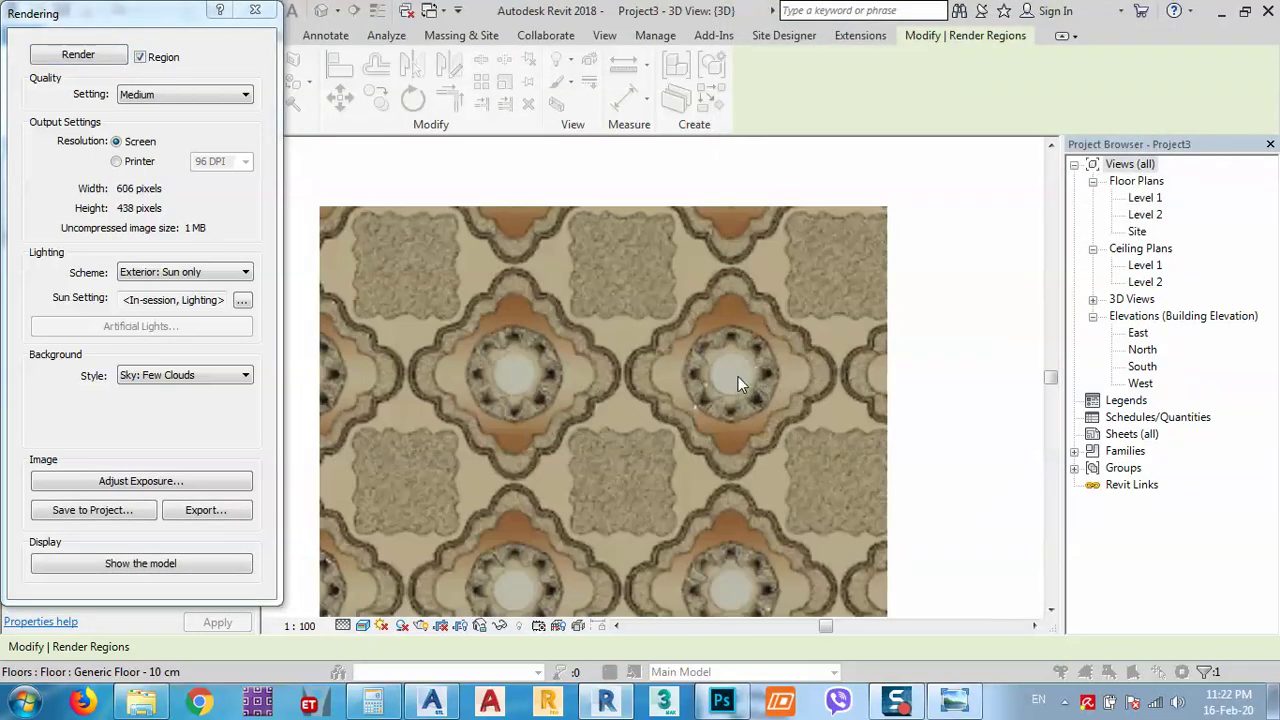
scroll(742, 328, "down", 1)
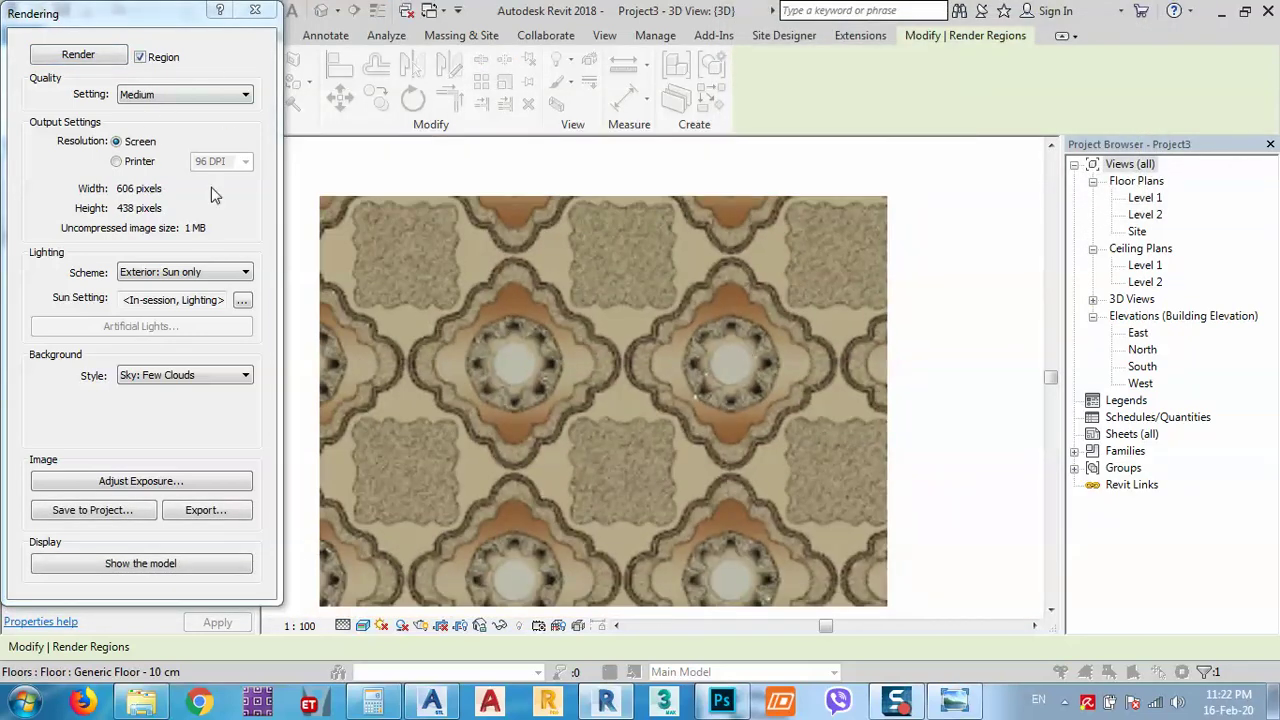
middle_click_drag(488, 335, 650, 305)
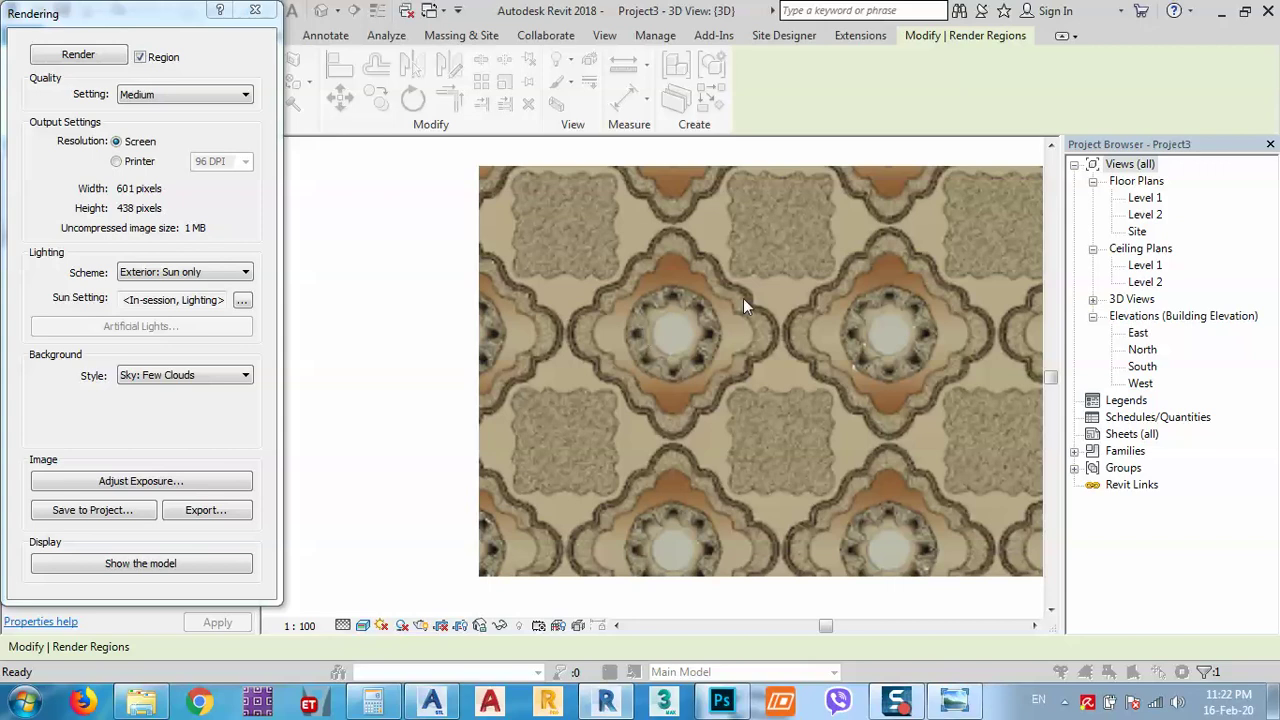
scroll(648, 296, "down", 3)
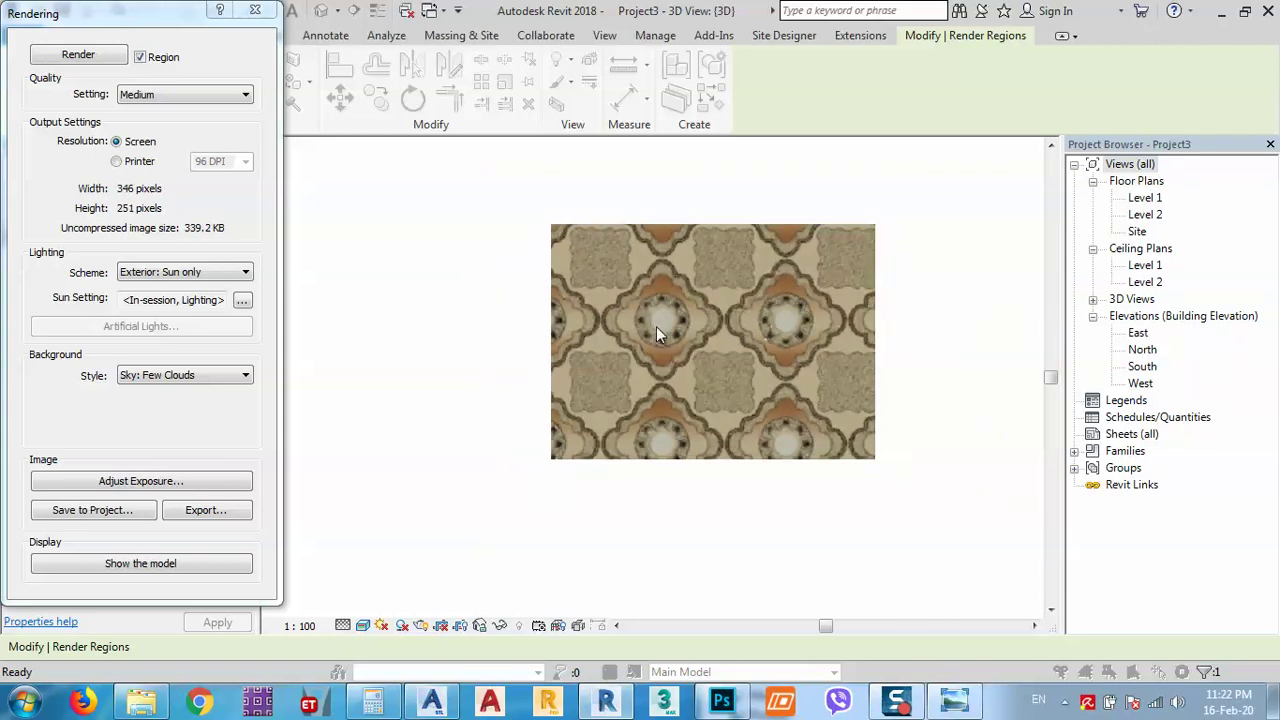
scroll(660, 332, "up", 2)
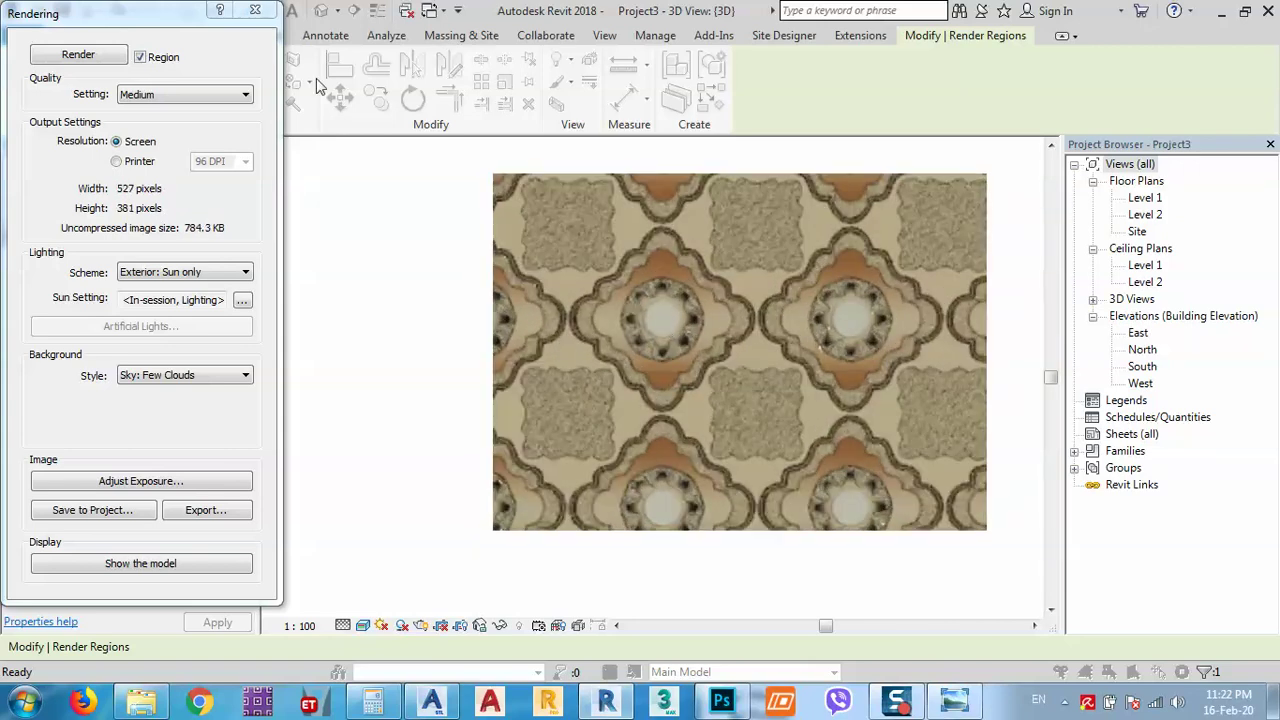
left_click(255, 10)
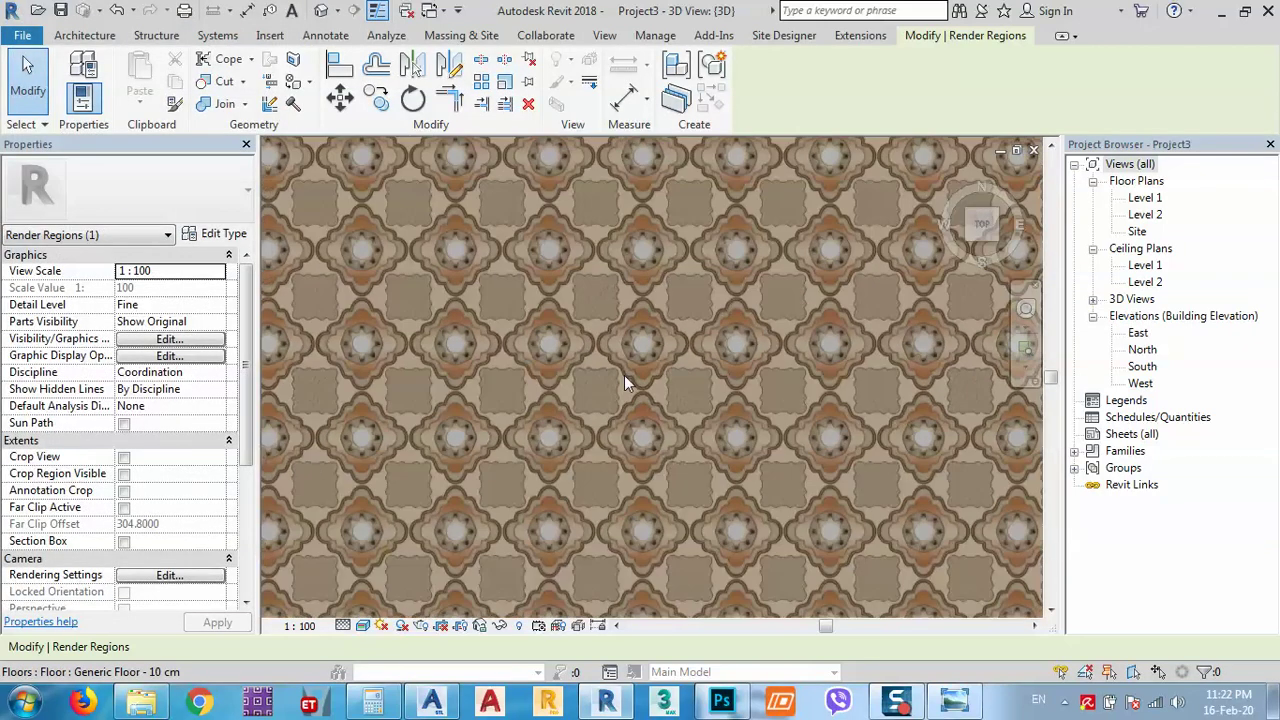
Add a split line across the 4 m width of the floor, joining the midpoints of its two 6 m sides
scroll(624, 375, "down", 4)
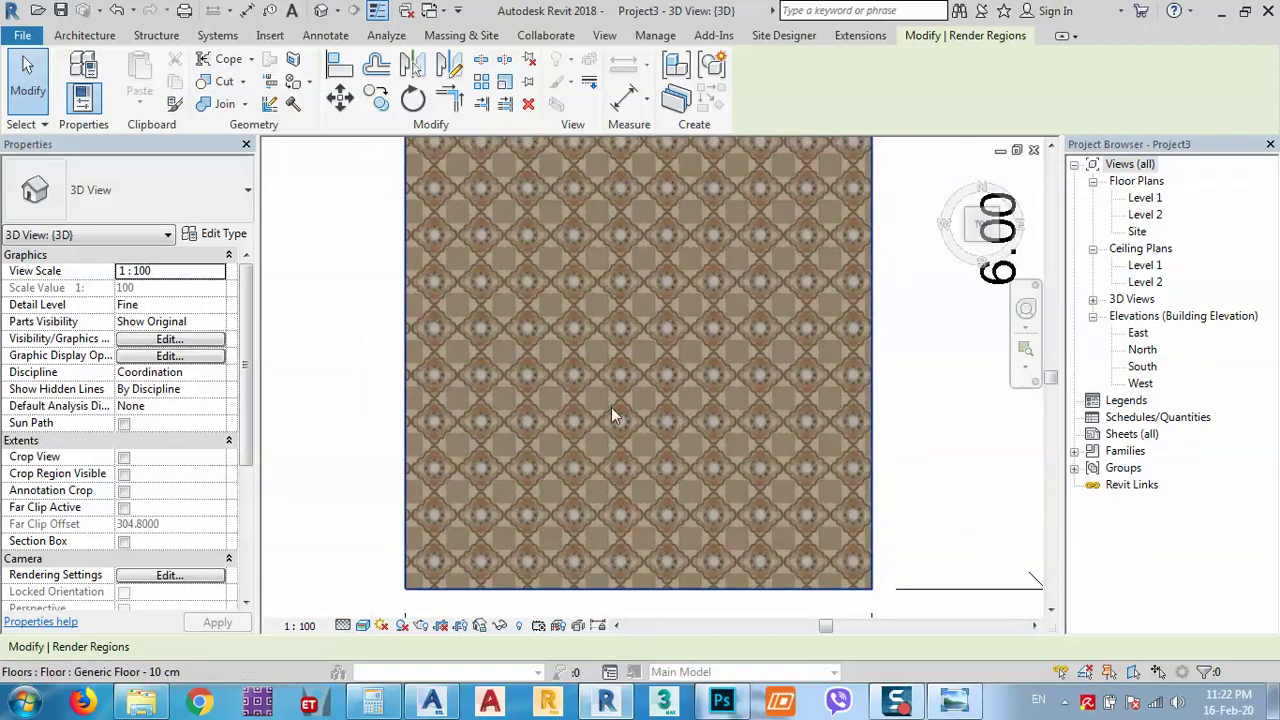
scroll(612, 412, "down", 2)
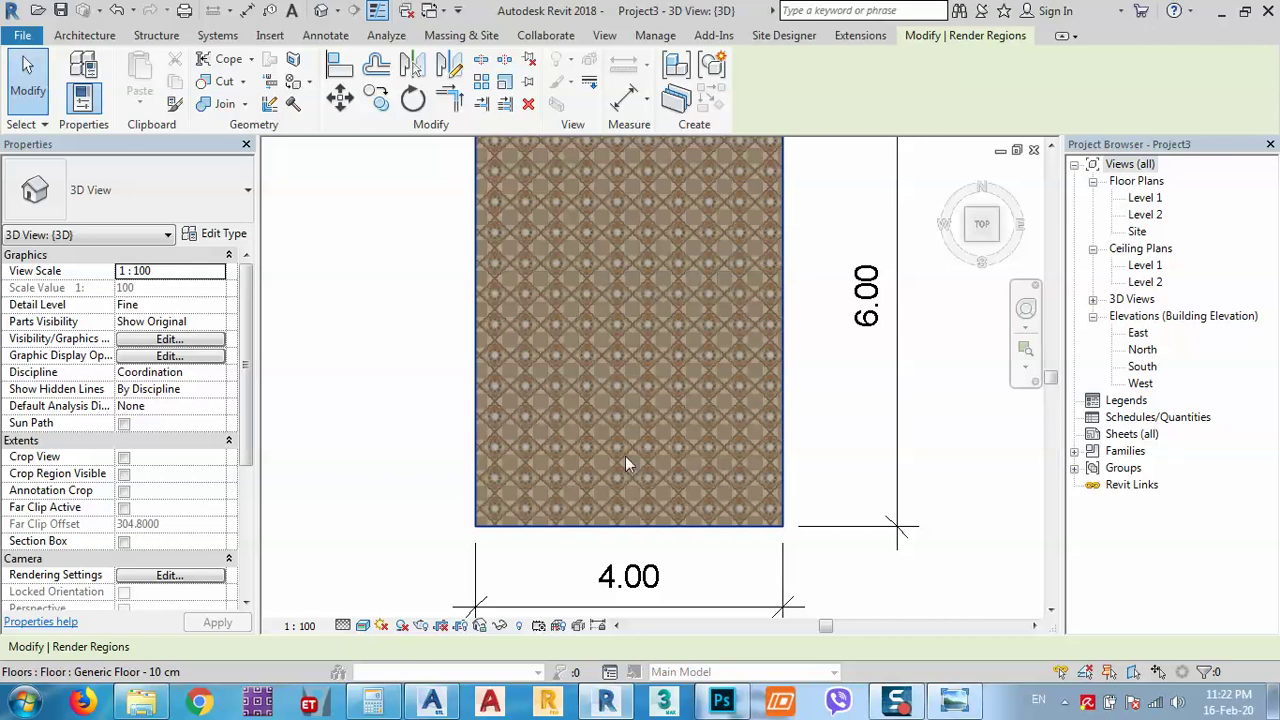
scroll(609, 459, "down", 2)
middle_click_drag(529, 427, 528, 432)
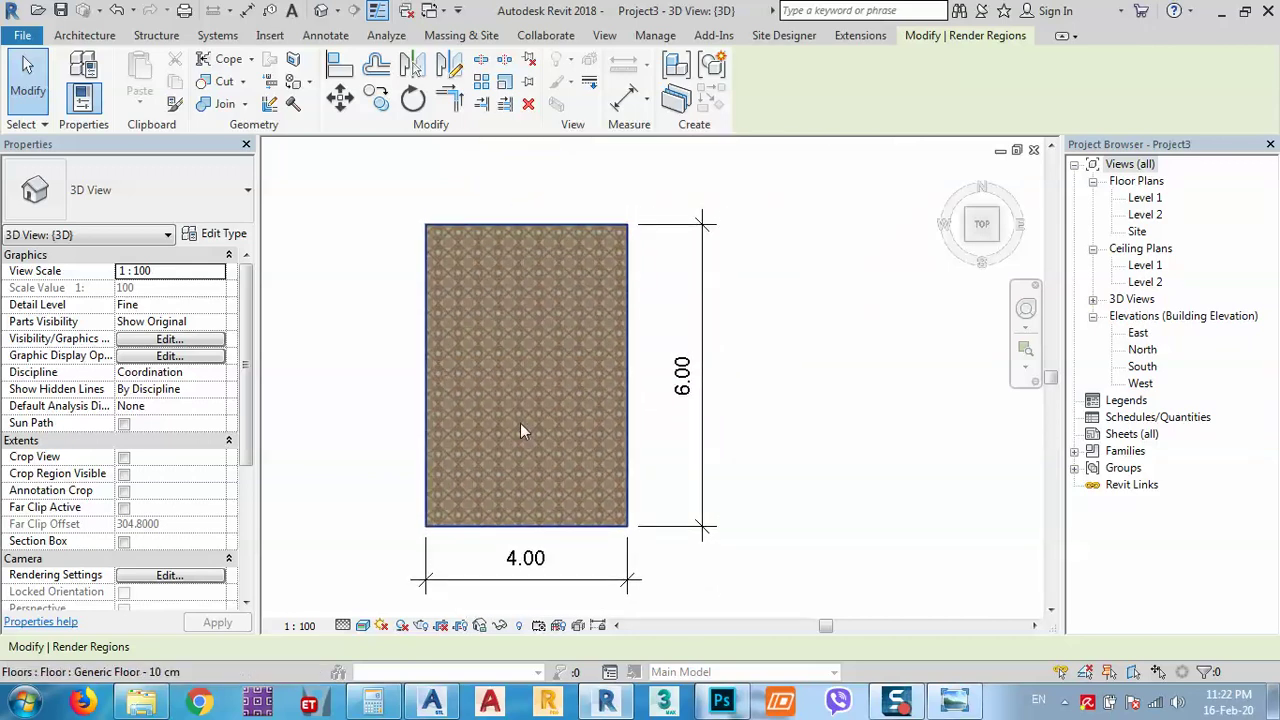
middle_click_drag(540, 300, 514, 310)
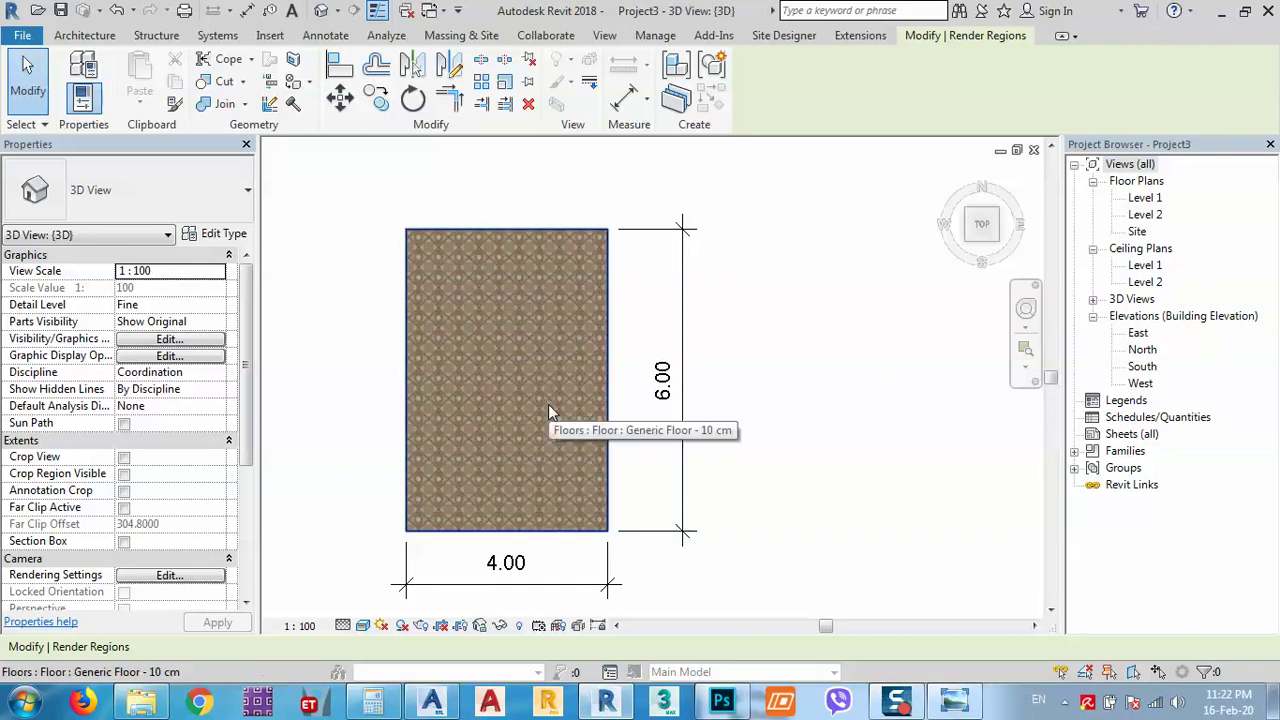
left_click(505, 232)
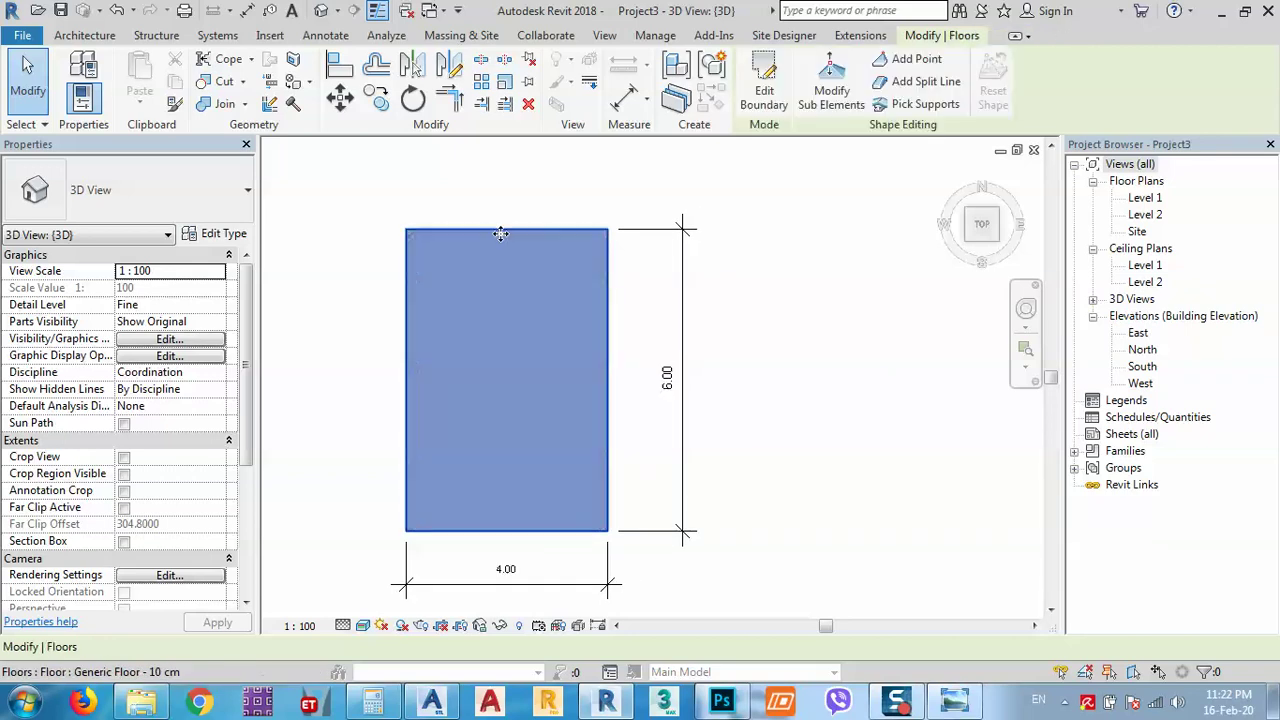
key("Escape")
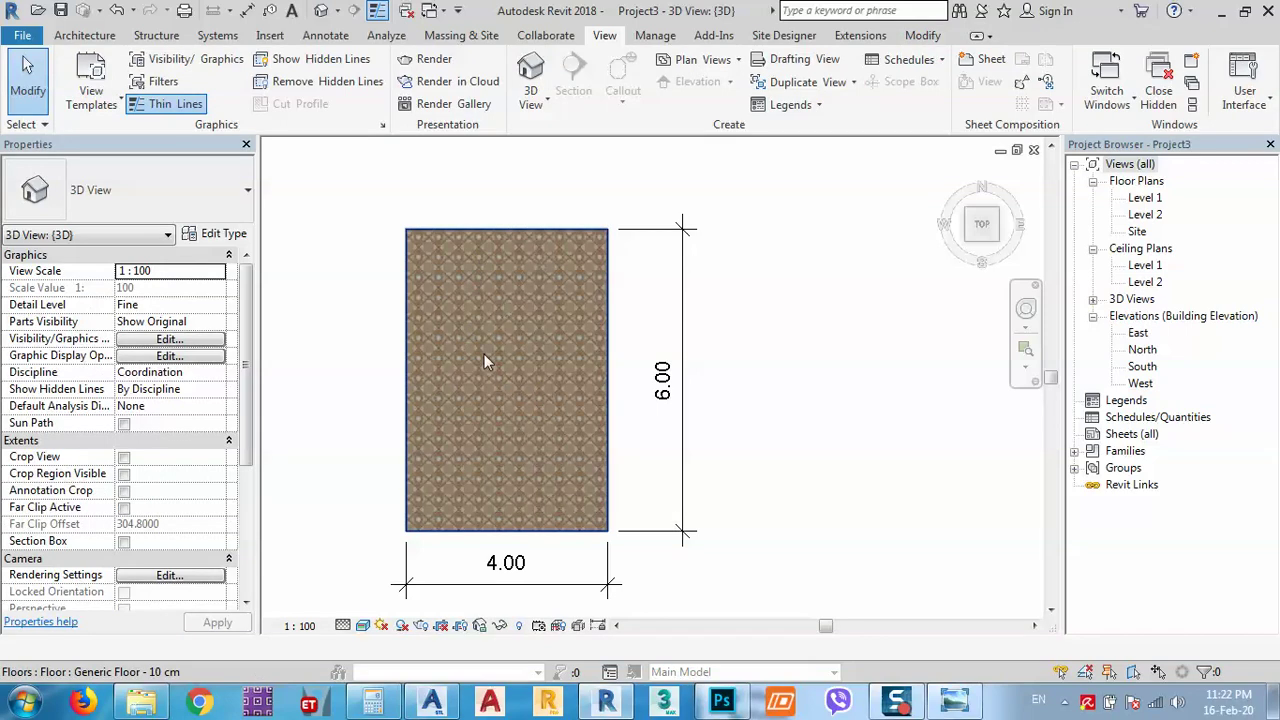
left_click(506, 234)
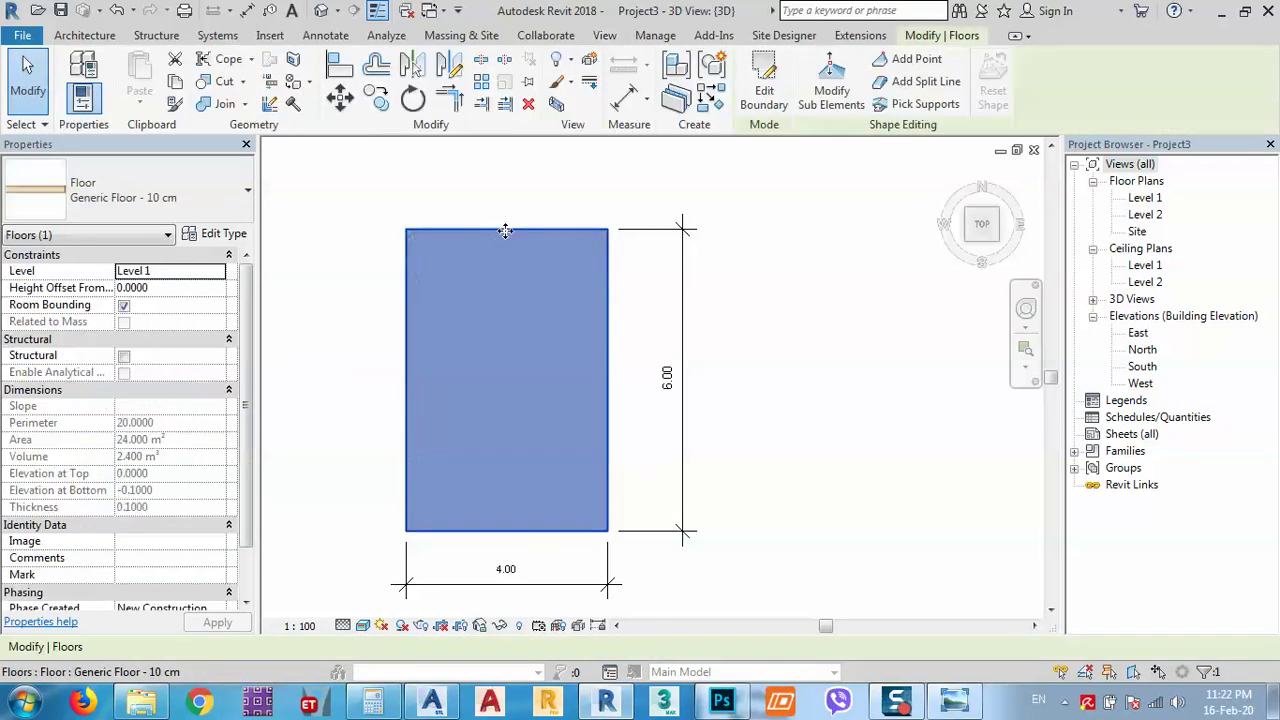
left_click(912, 84)
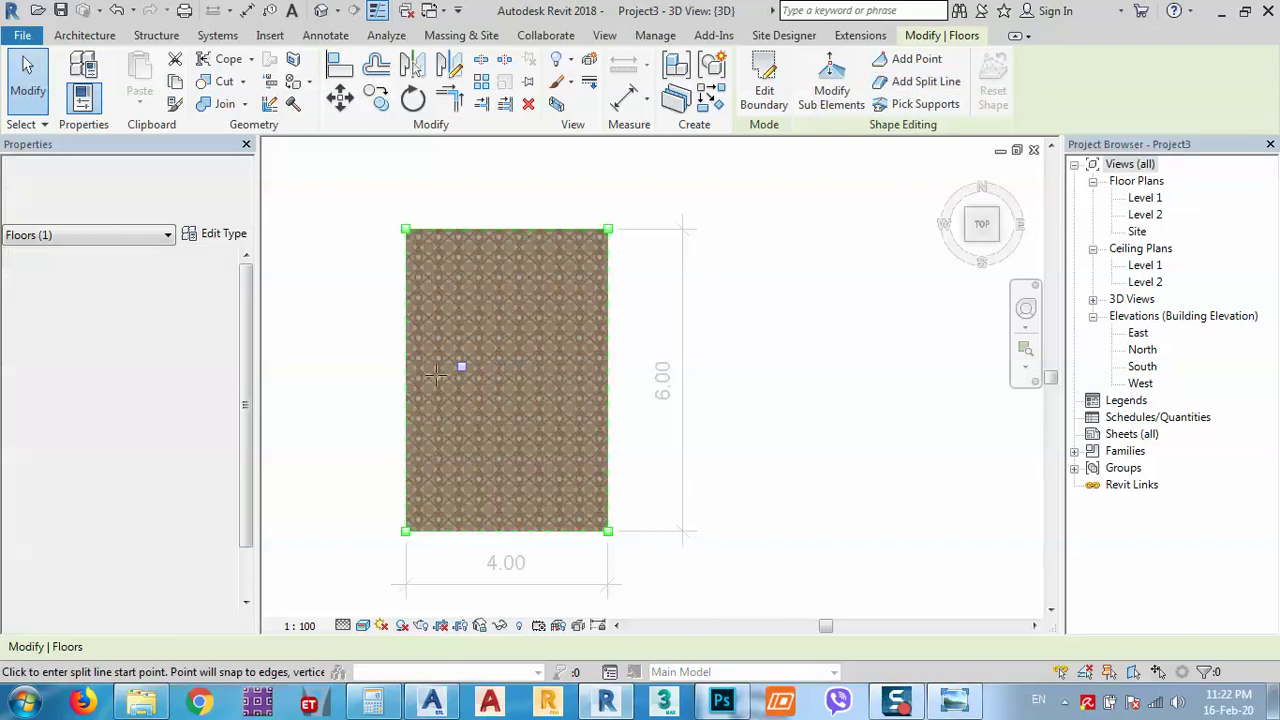
left_click(405, 379)
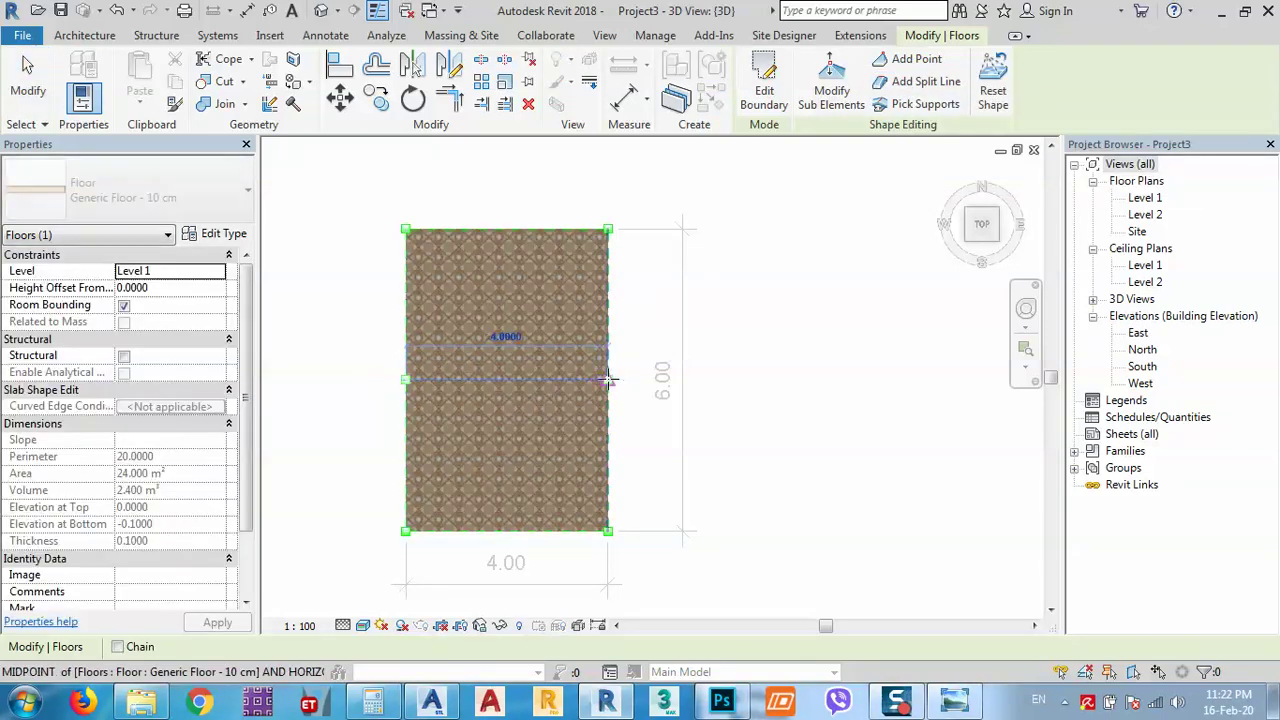
left_click(607, 379)
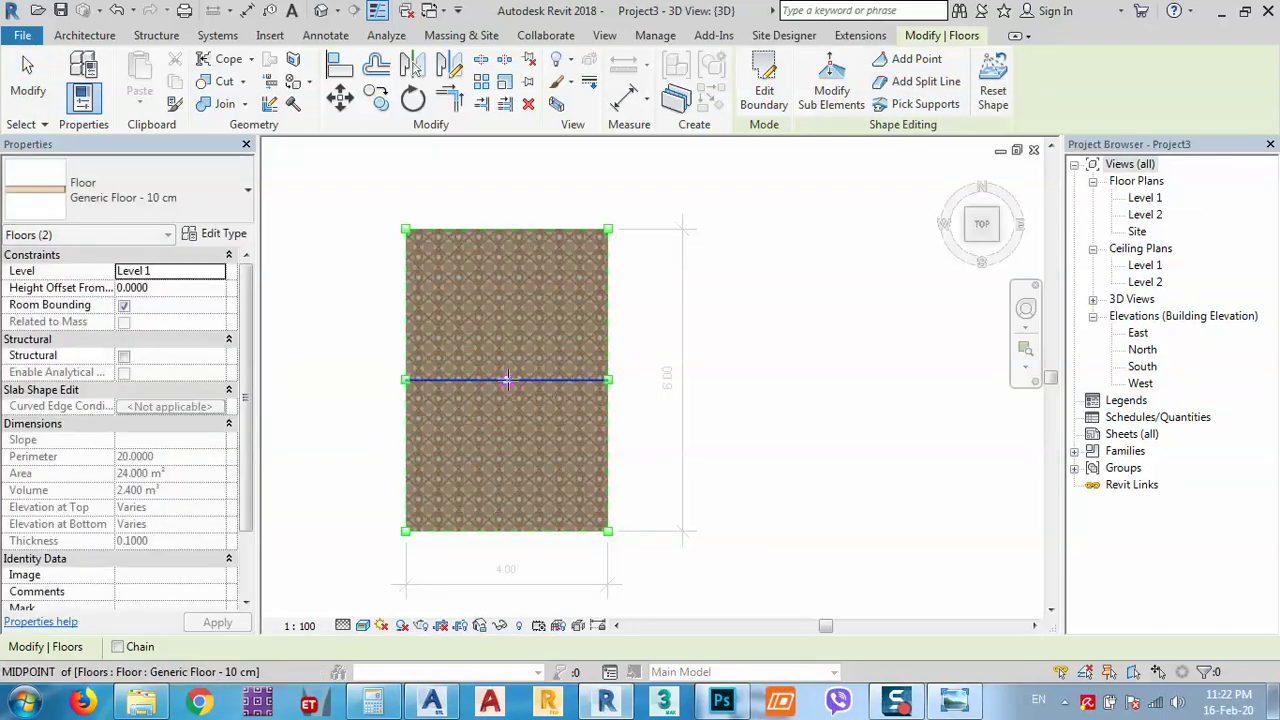
Add a second split line from the middle of the first one to the midpoint of the floor's lower edge, and end the command
left_click(506, 379)
left_click(506, 530)
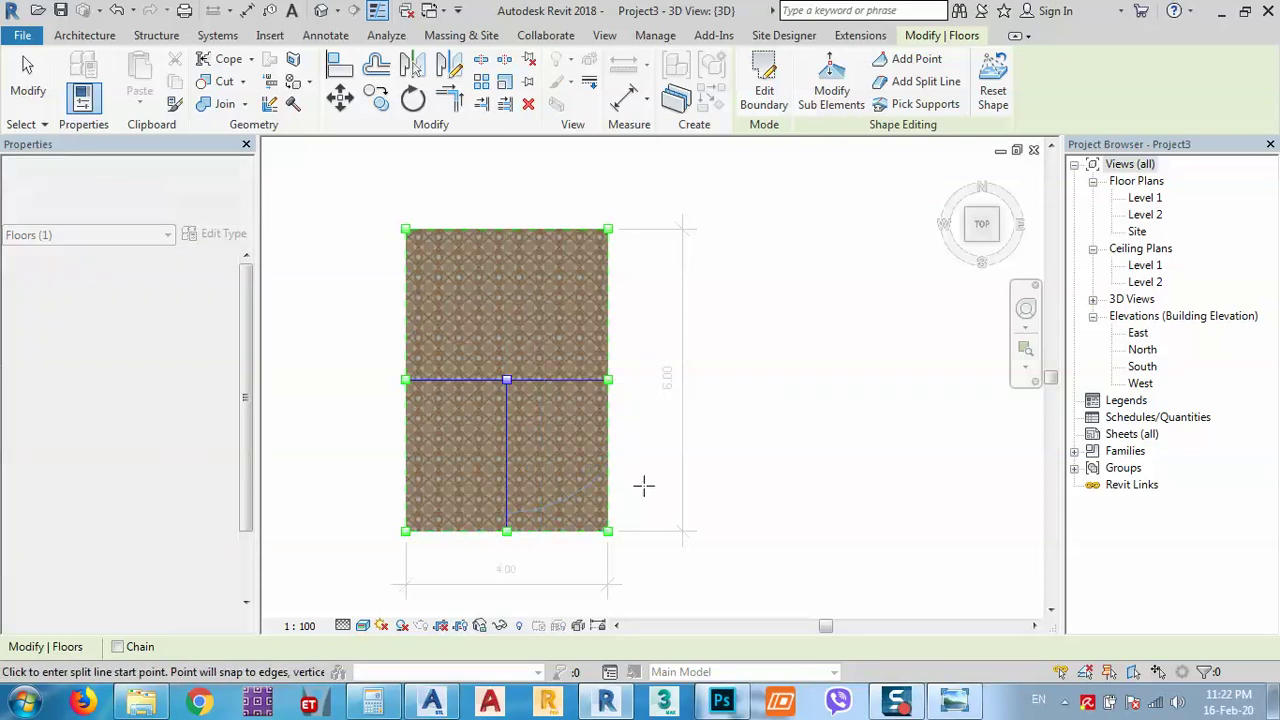
right_click(666, 452)
left_click(712, 176)
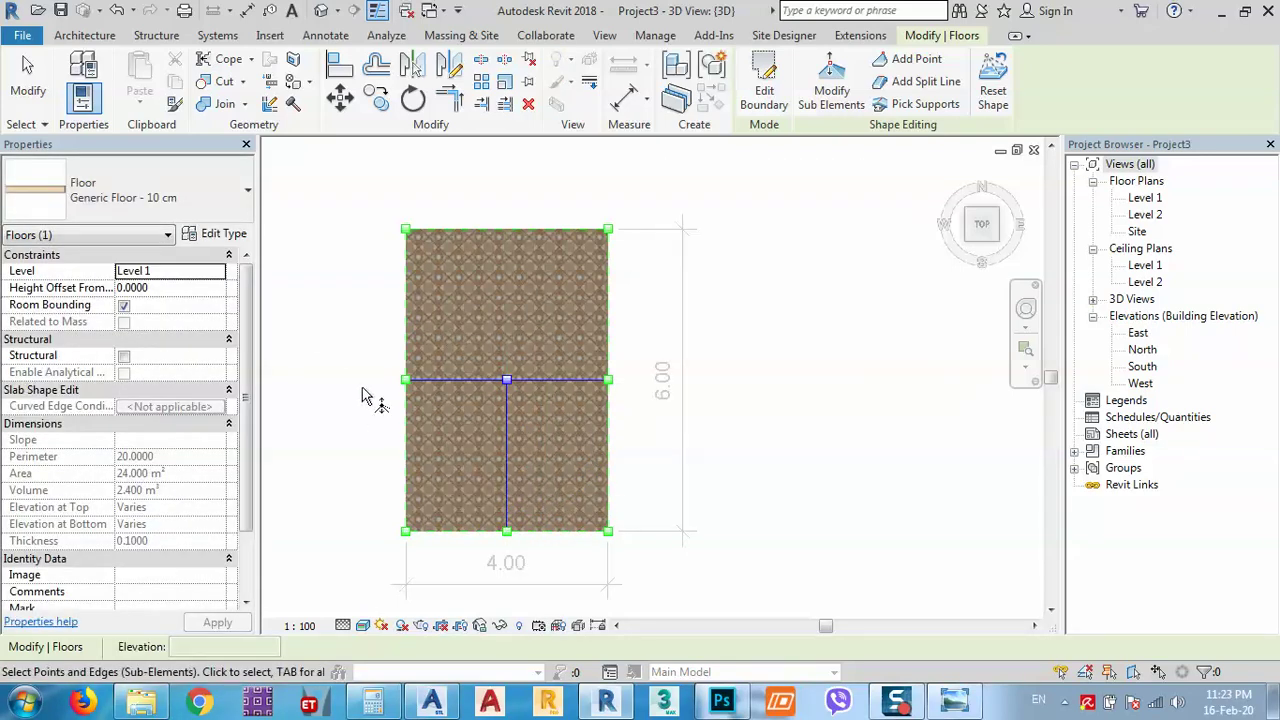
Paint the lower-right section of the split floor with the Plywood, Sheathing material
middle_click_drag(363, 395, 389, 391)
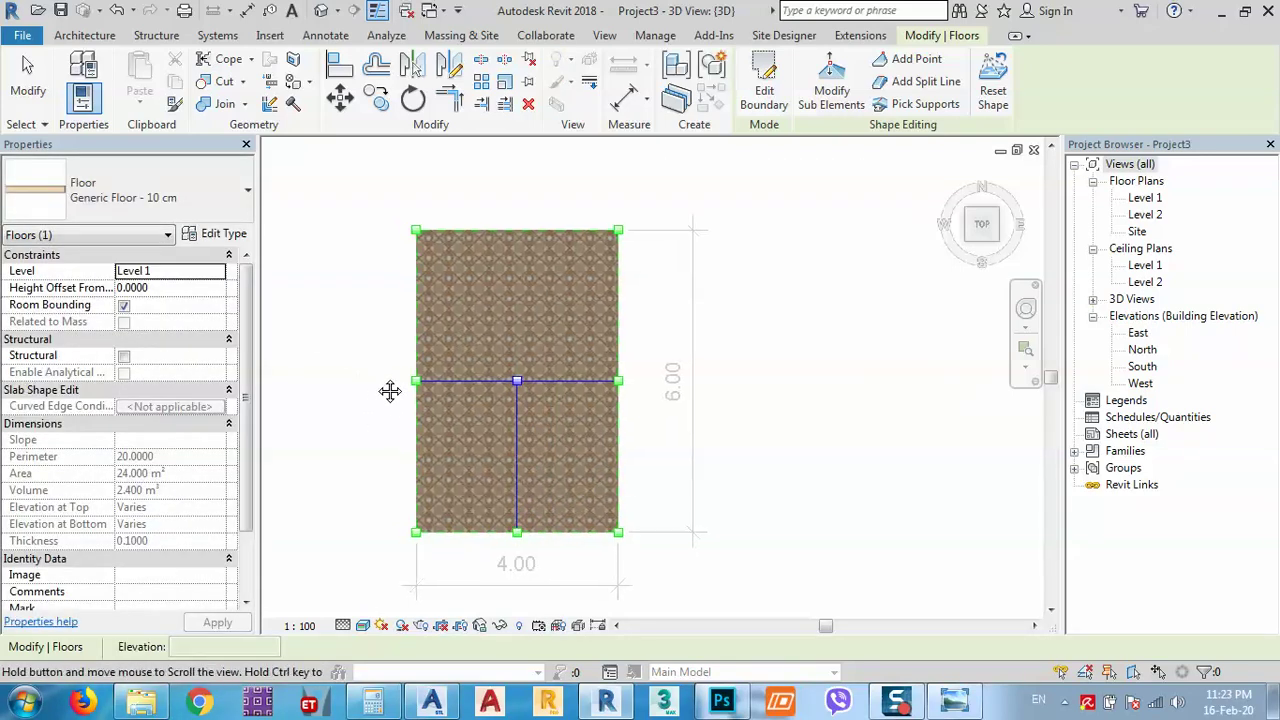
left_click(290, 100)
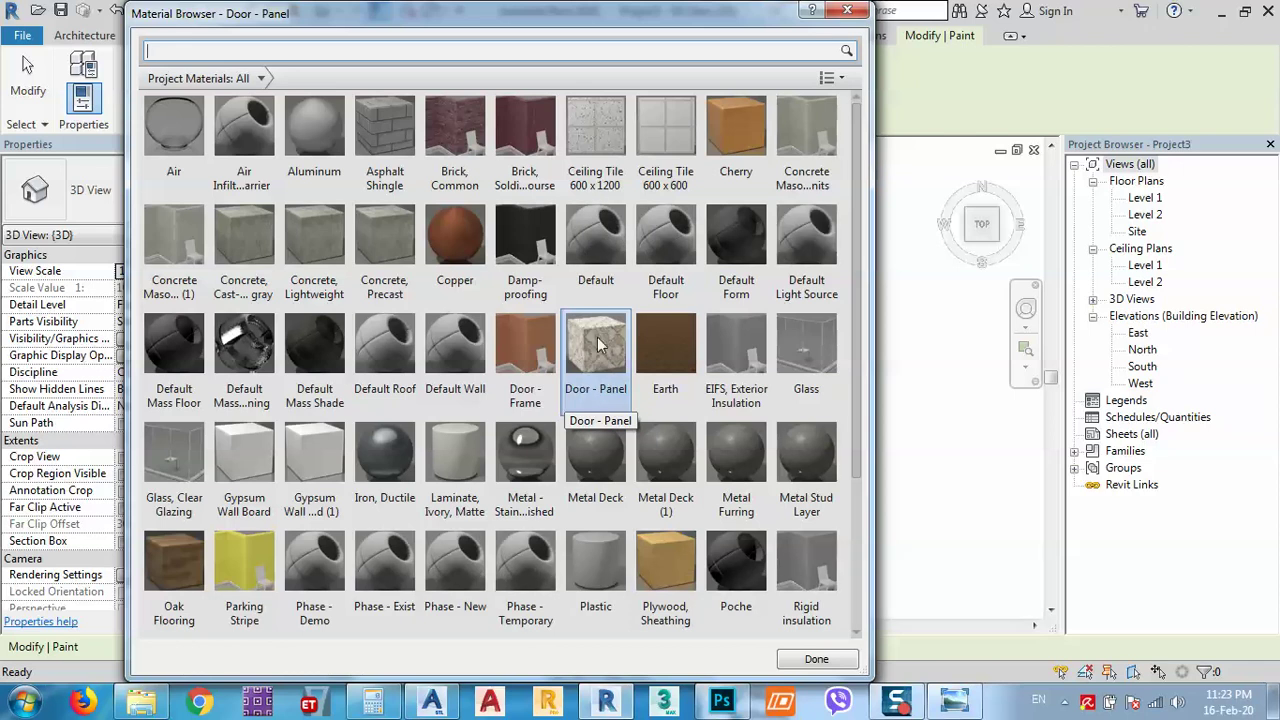
left_click(675, 566)
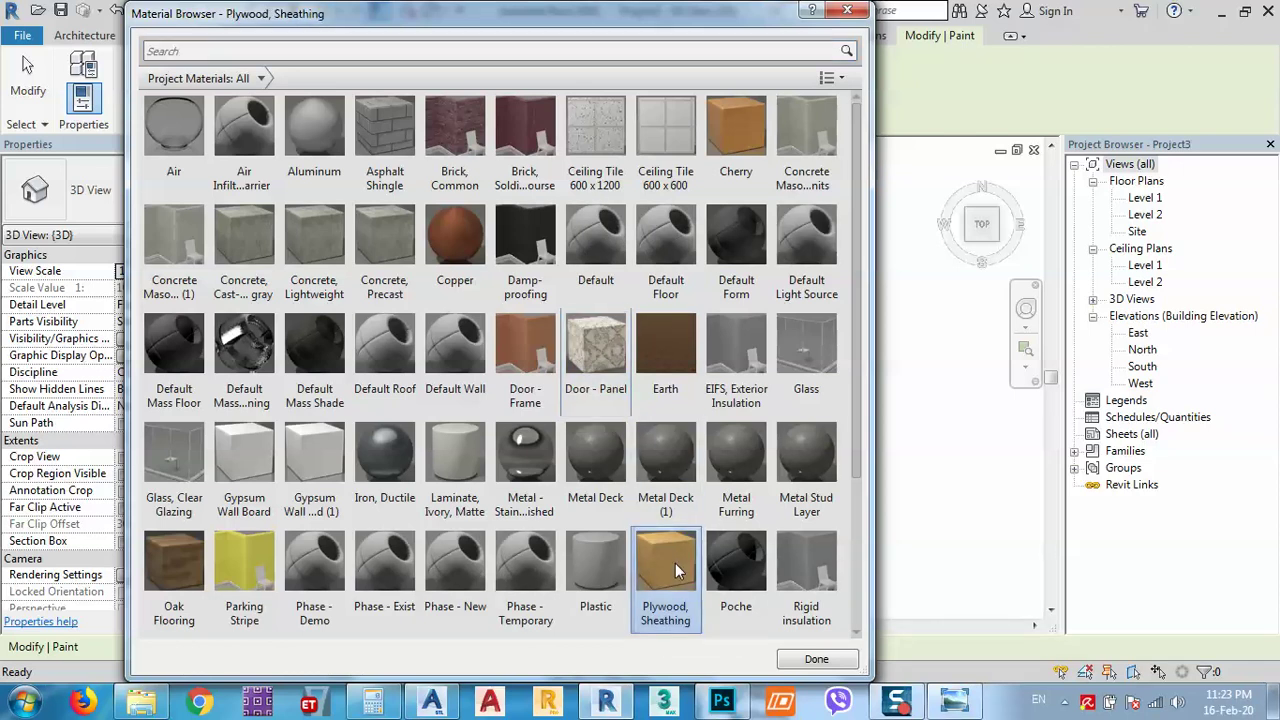
left_click_drag(680, 13, 222, 112)
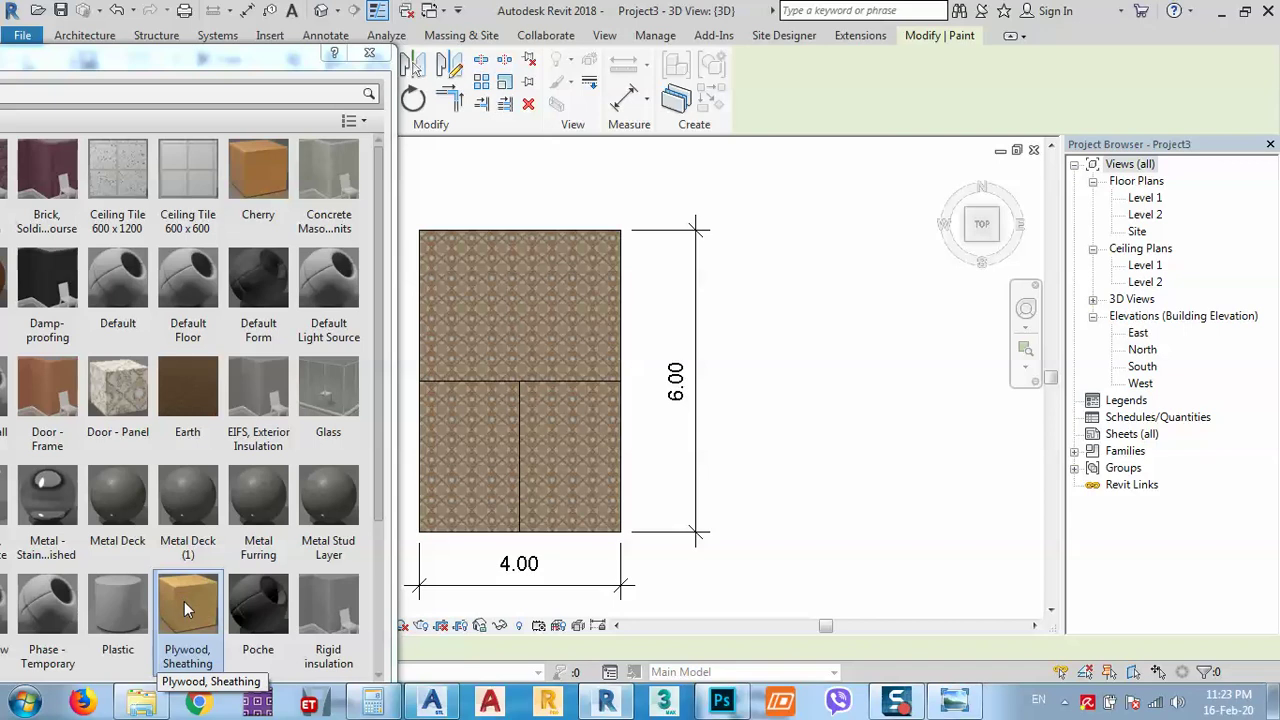
left_click(552, 488)
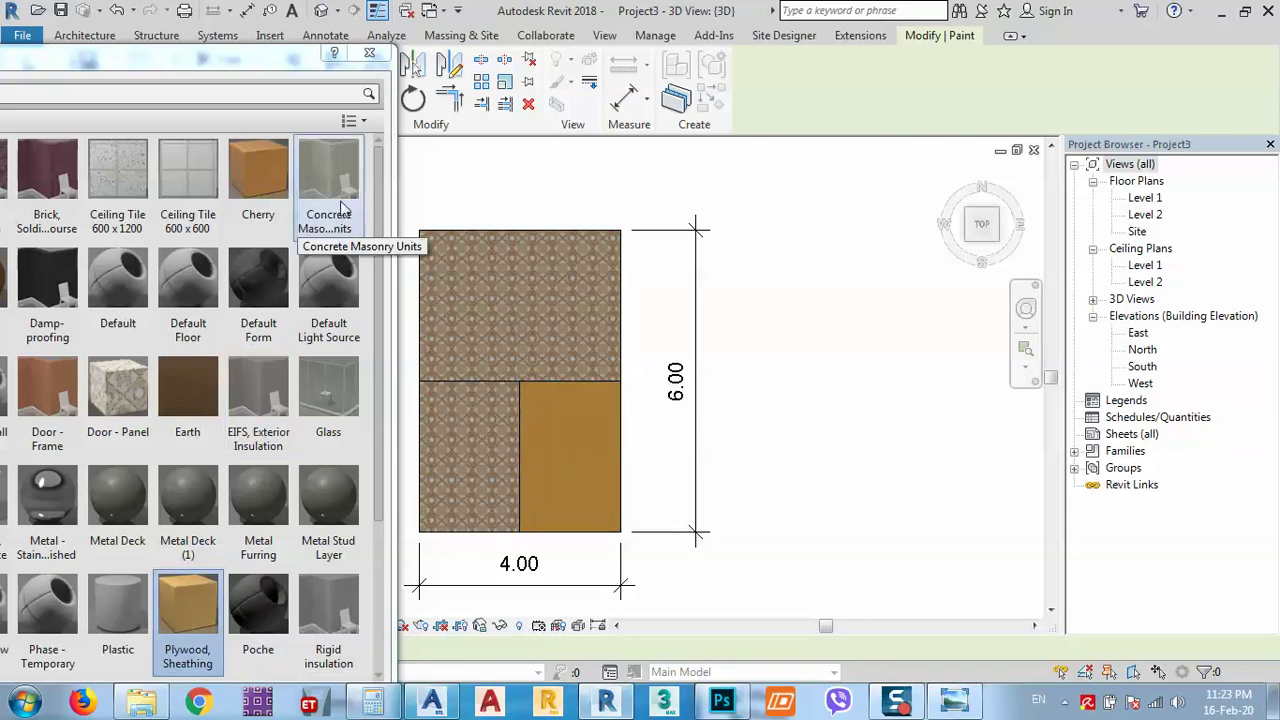
Paint the lower-left section of the split floor with the Oak Flooring material, and close the Material Browser to end painting
left_click_drag(200, 62, 625, 20)
scroll(409, 480, "down", 3)
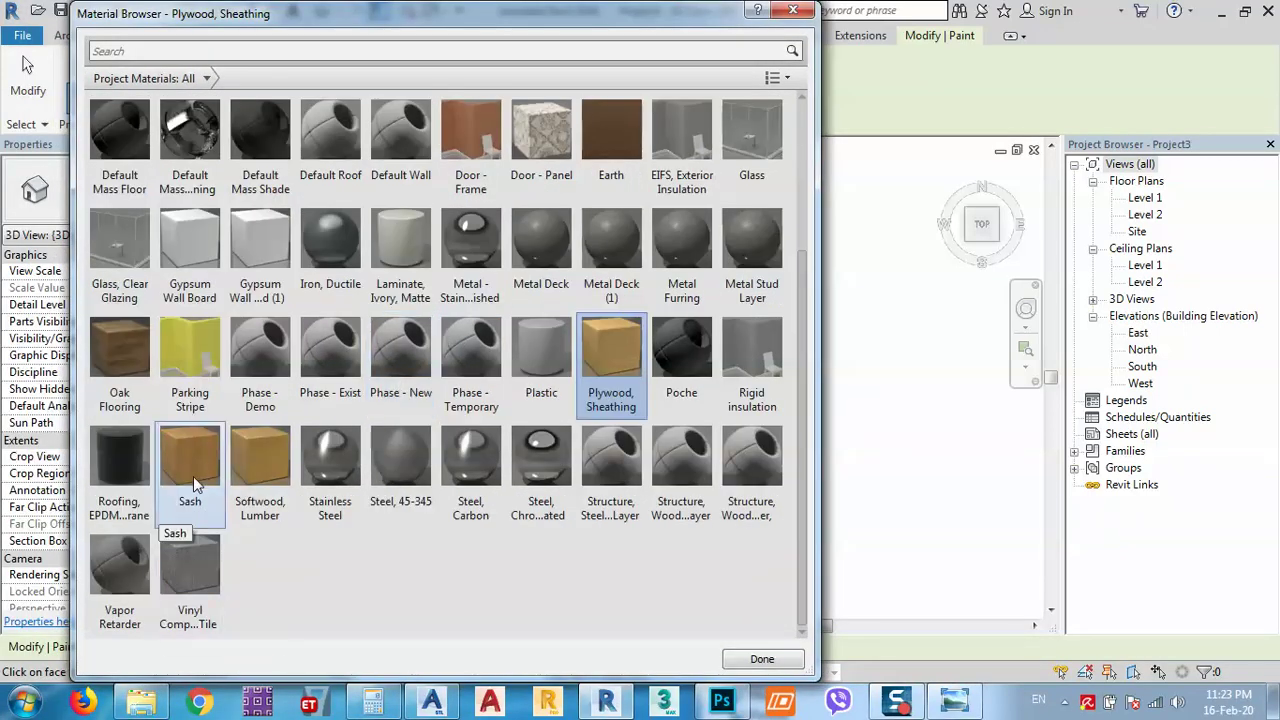
left_click(119, 350)
scroll(330, 200, "up", 2)
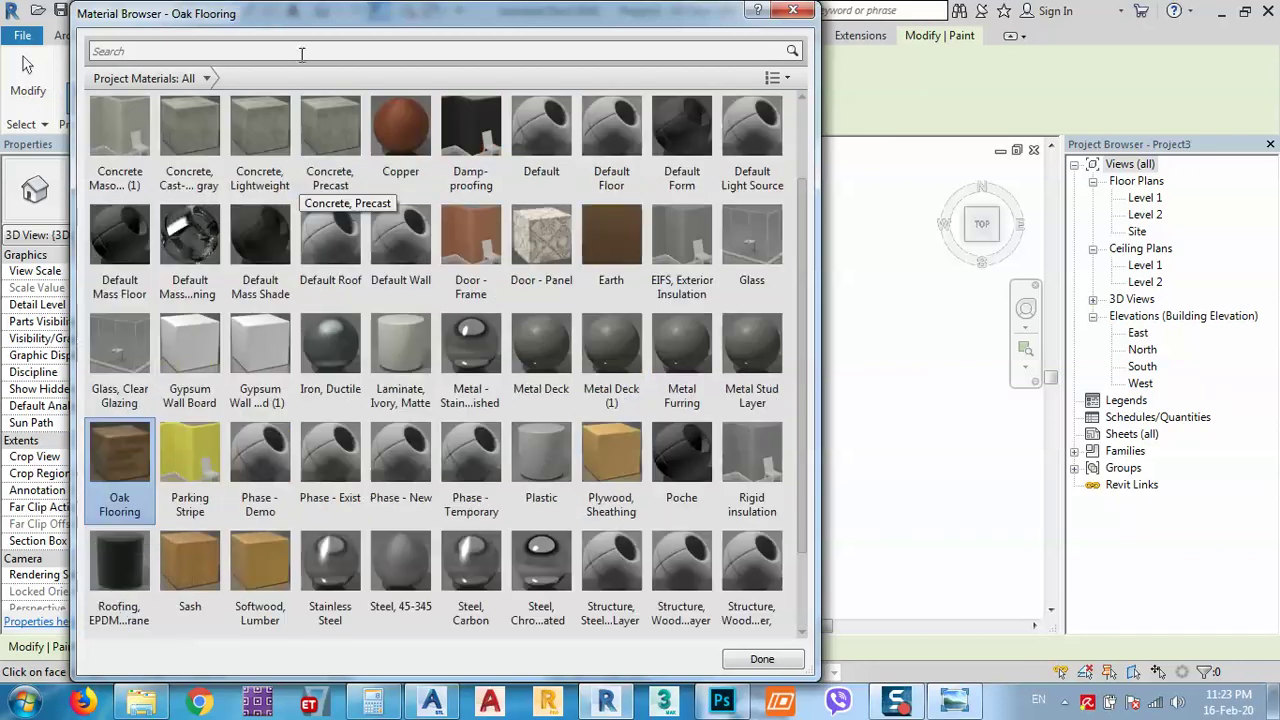
left_click_drag(290, 15, 1040, 41)
left_click(540, 420)
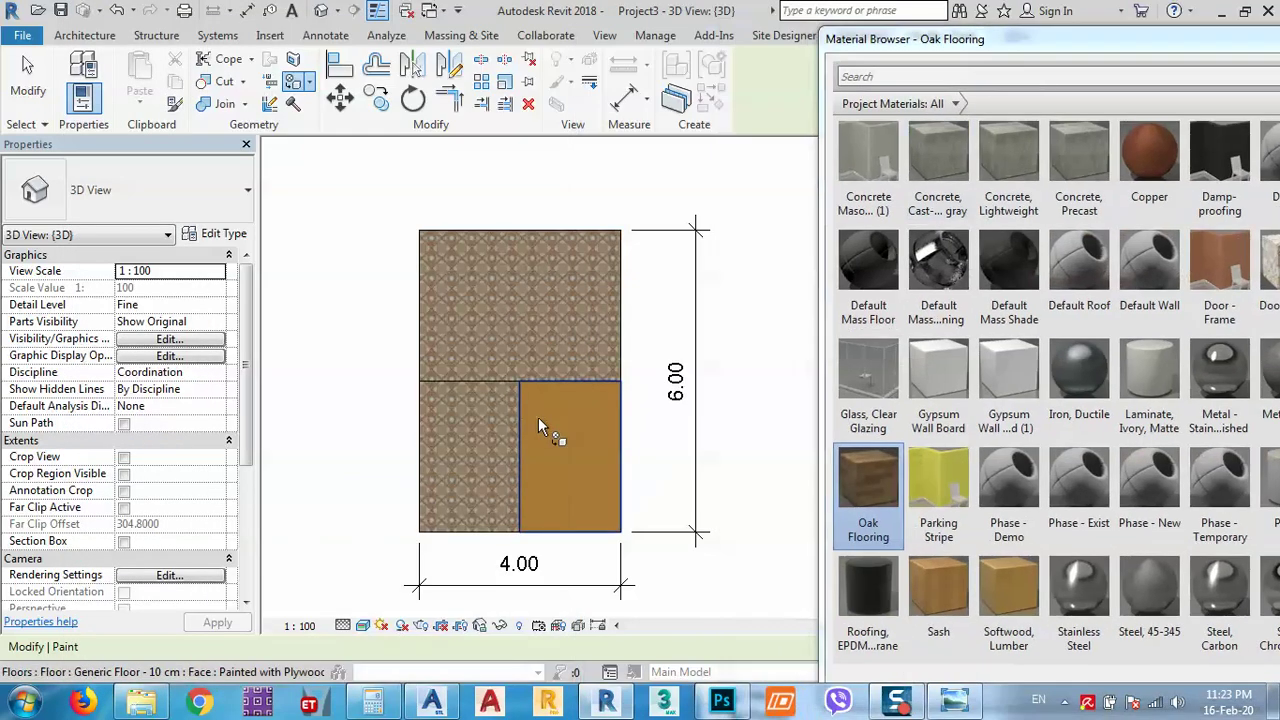
left_click(477, 432)
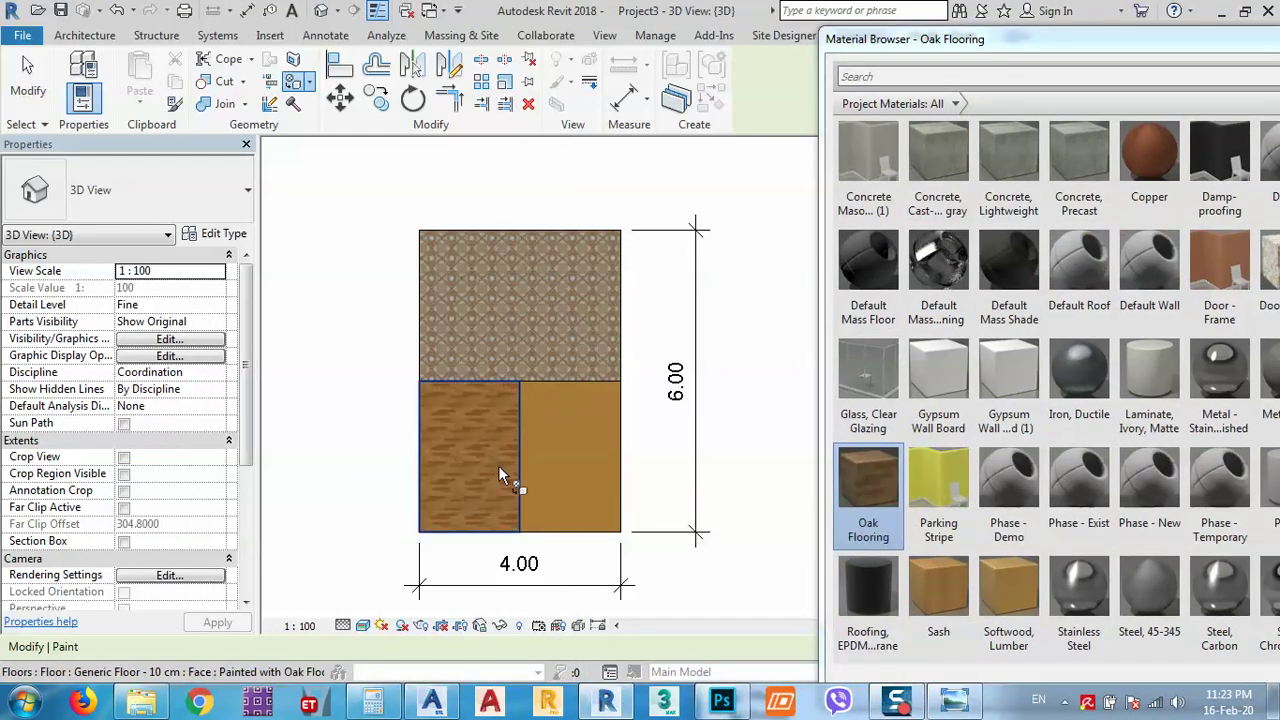
scroll(471, 451, "up", 3)
scroll(491, 446, "down", 2)
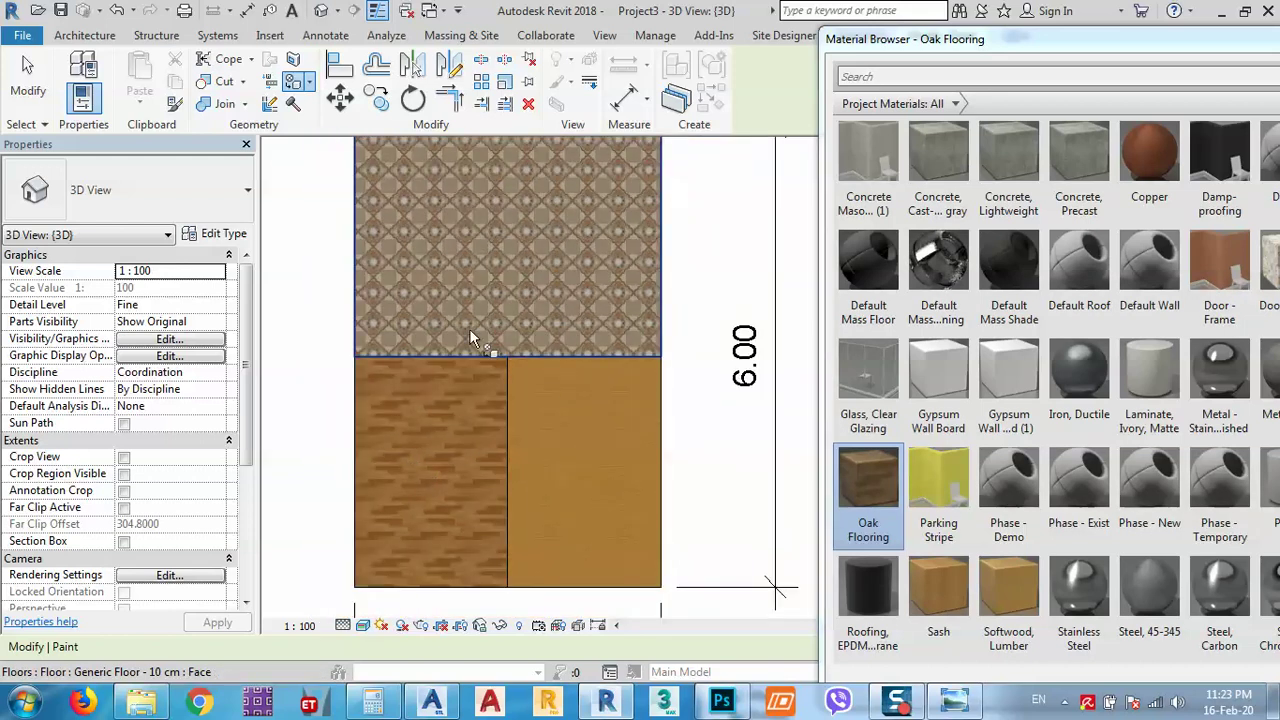
left_click_drag(1070, 39, 415, 13)
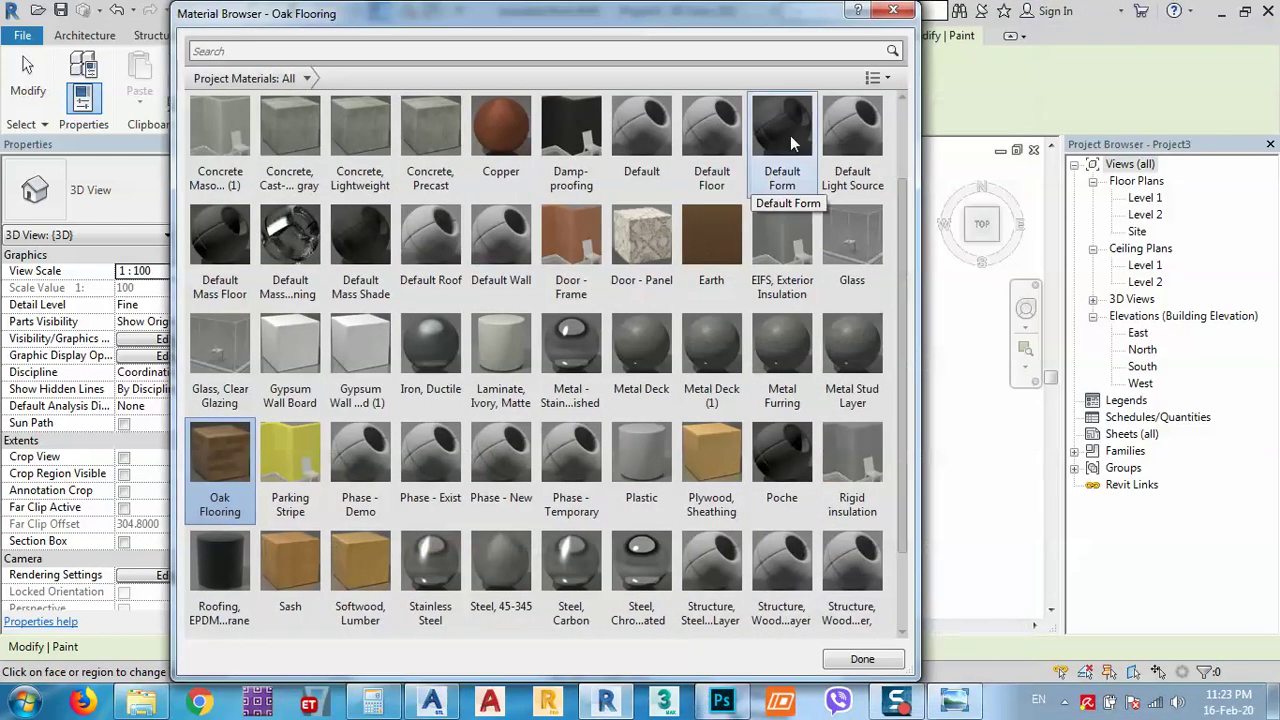
left_click(895, 12)
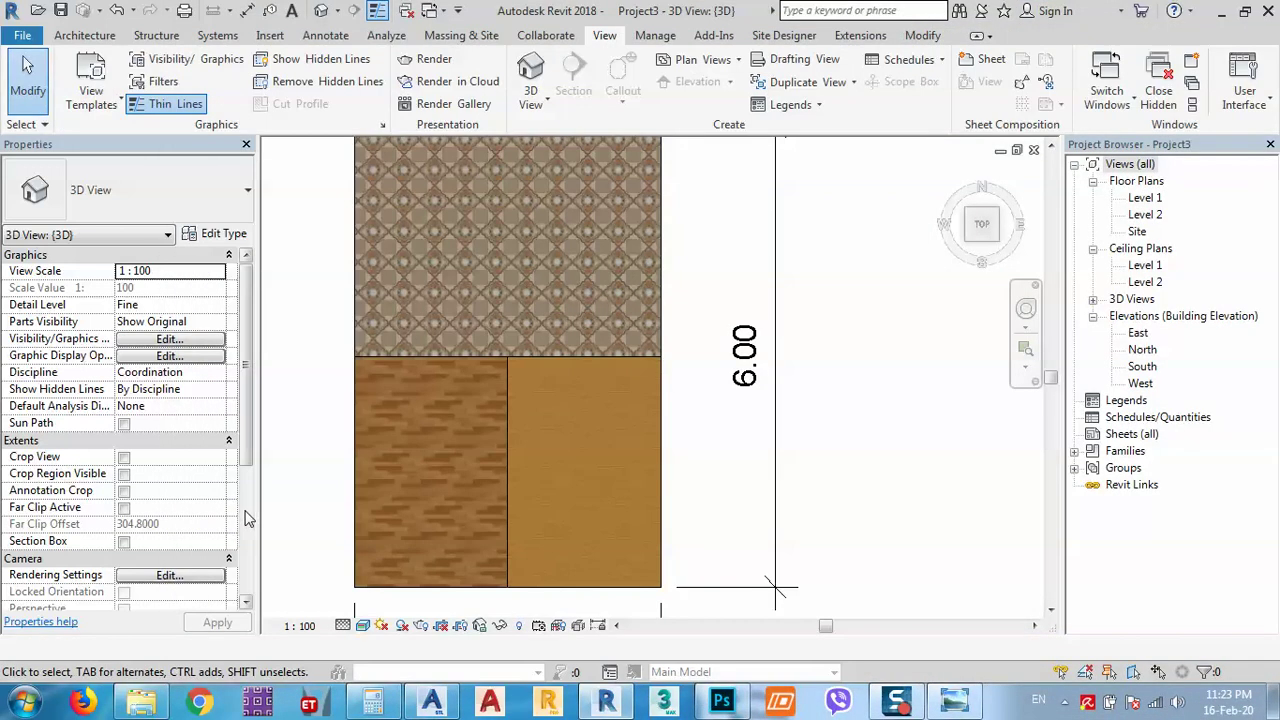
Select the split floor and examine its painted lower sections up close
scroll(477, 407, "down", 3)
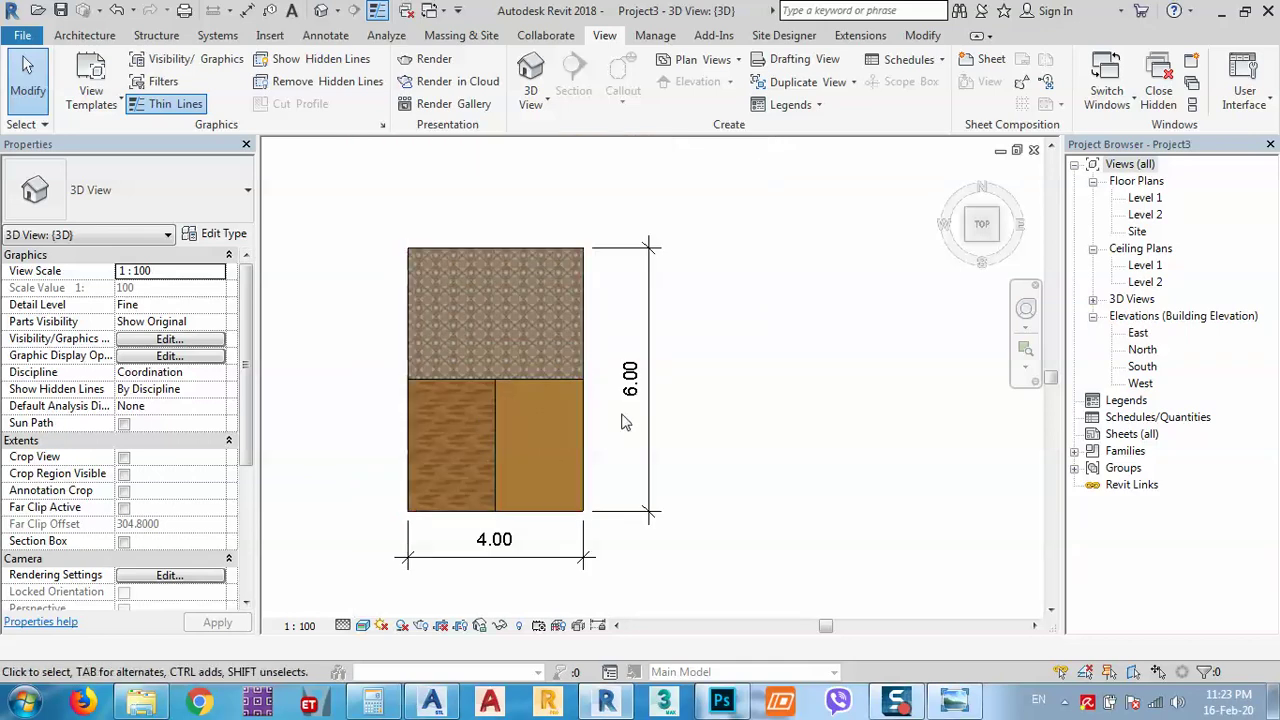
left_click(548, 436)
scroll(548, 436, "up", 4)
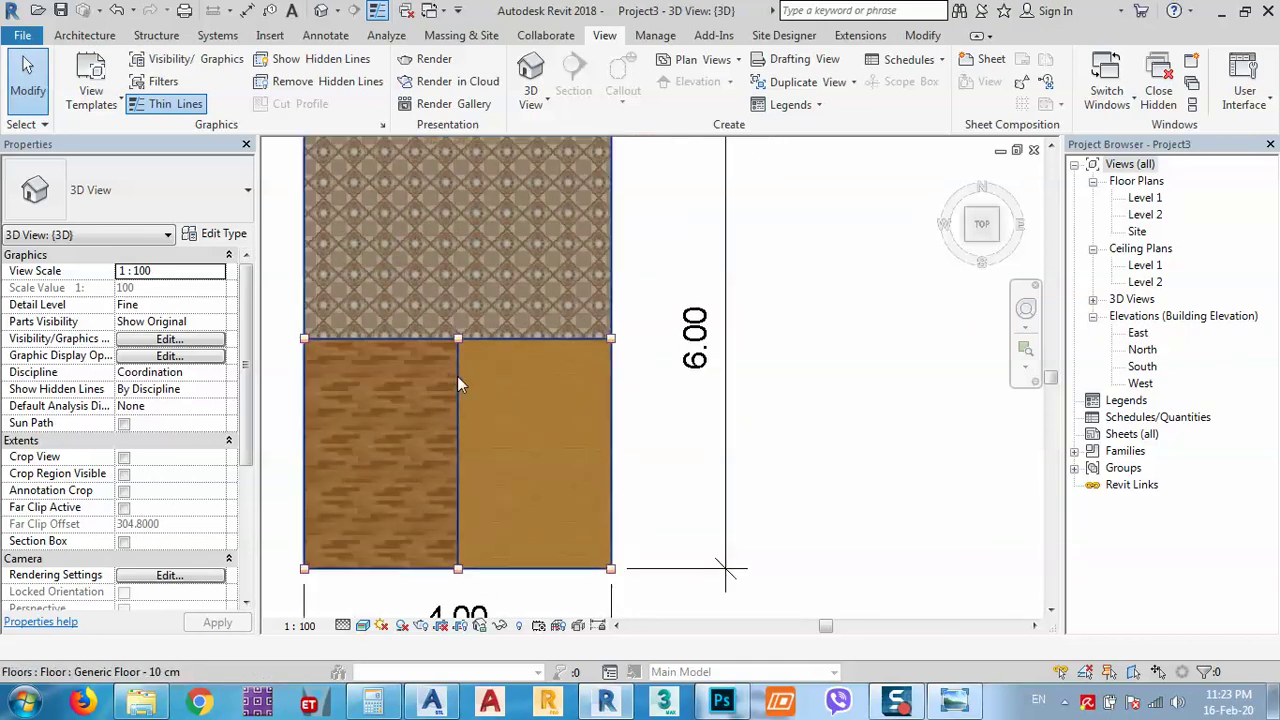